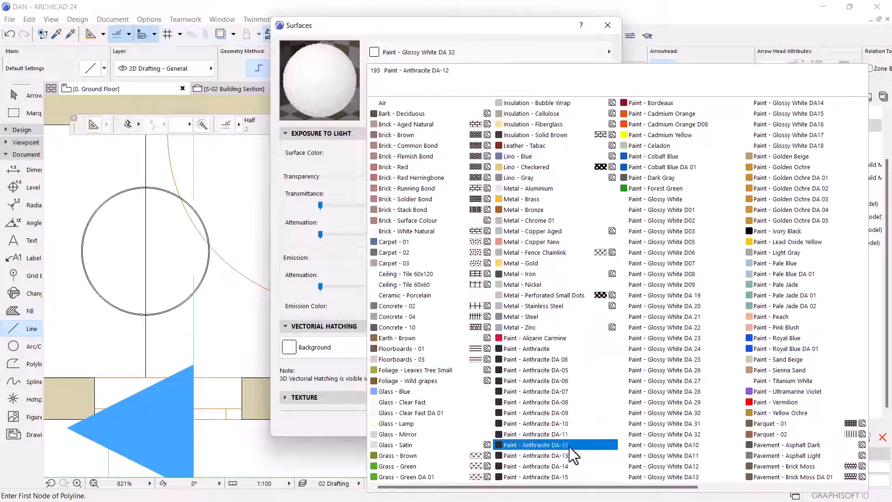
# - Duplicate the Paint - Anthracite DA-15 surface as a new surface named Paint - Anthracite DA-16
pyautogui.click(567, 477)
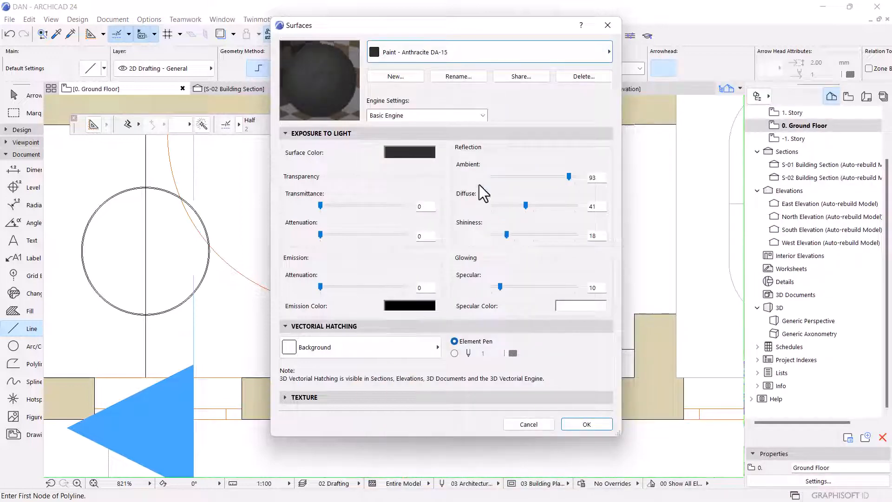
pyautogui.click(404, 76)
pyautogui.click(463, 142)
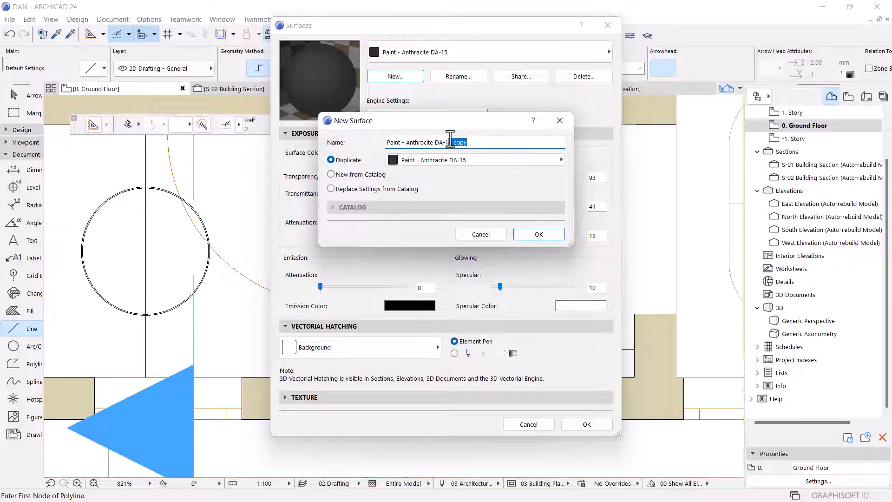
pyautogui.click(537, 234)
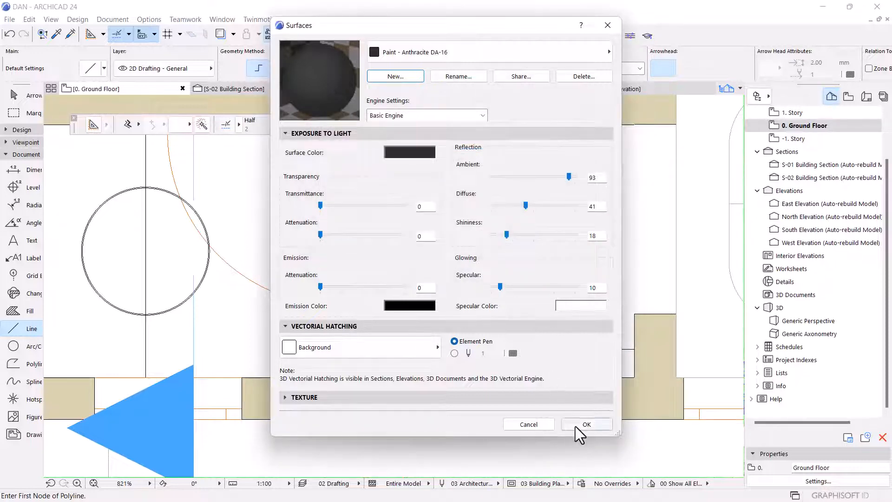
pyautogui.click(580, 424)
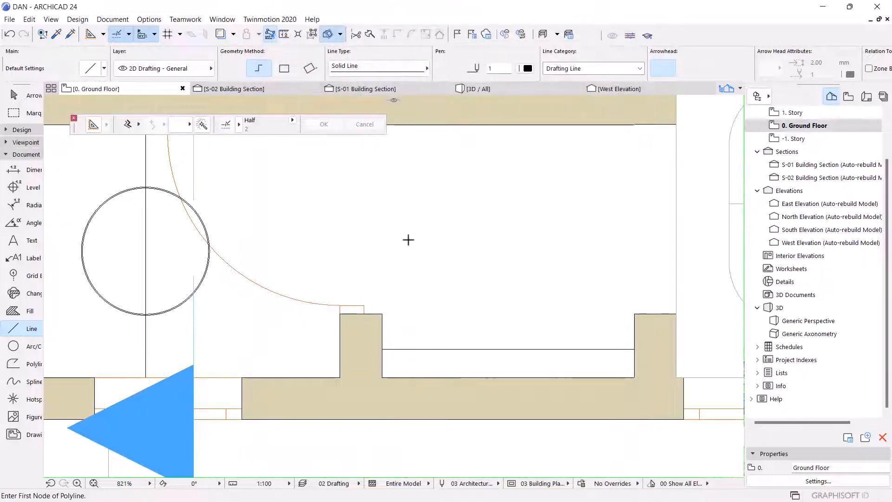
# - Move the horizontal line across the niche down to just in front of the niche's back wall
pyautogui.press('Escape')
pyautogui.click(509, 350)
pyautogui.hotkey('ctrl', 'd')
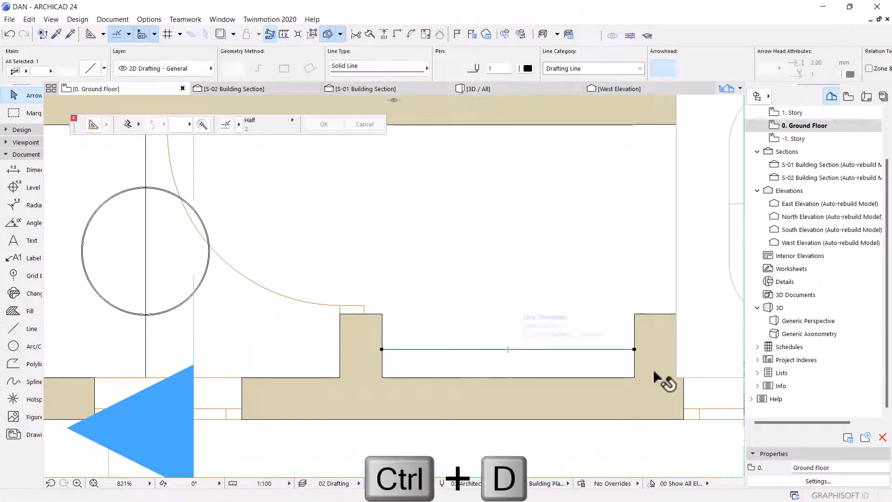
pyautogui.click(633, 349)
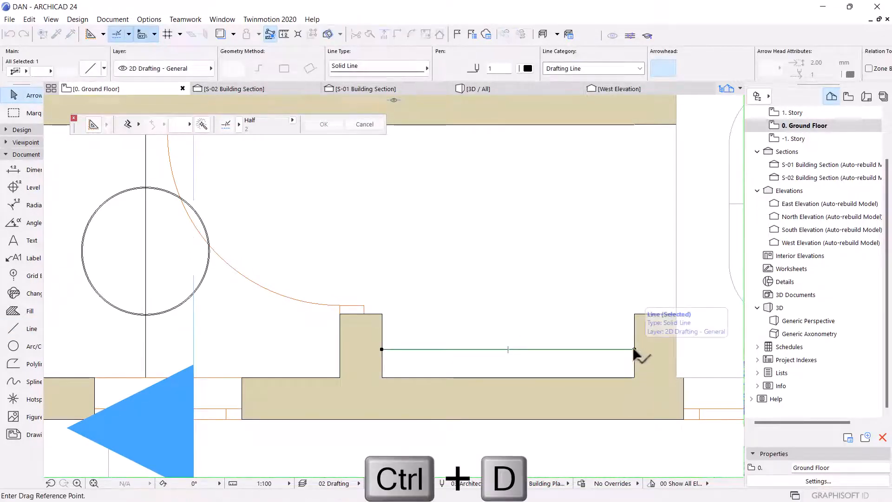
pyautogui.click(634, 372)
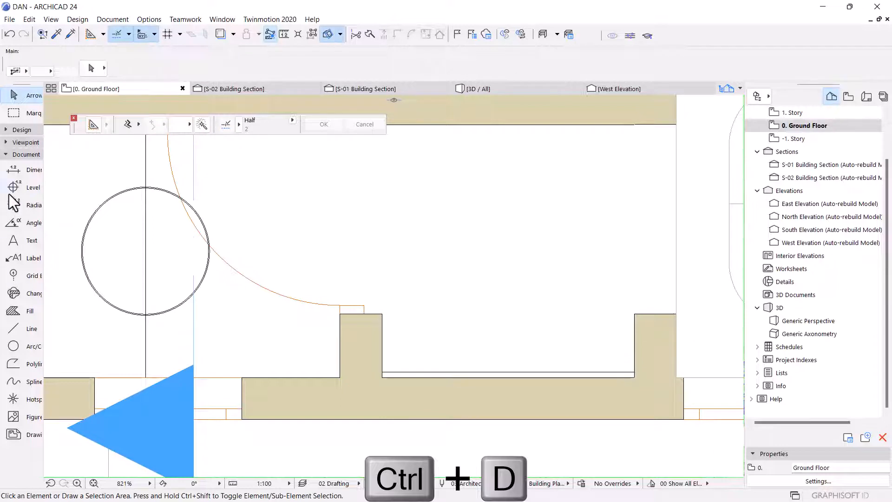
# - Draw a short wall with a Center reference line from the midpoint of the niche line into the back wall
pyautogui.click(22, 130)
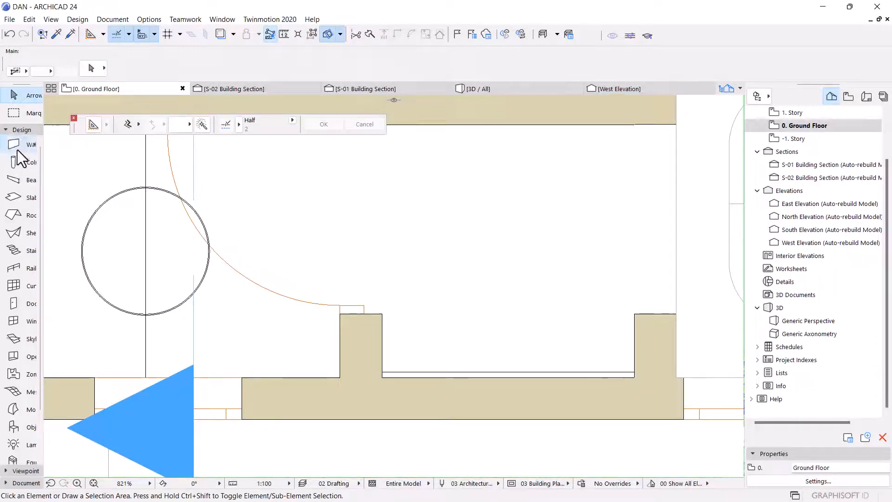
pyautogui.click(18, 147)
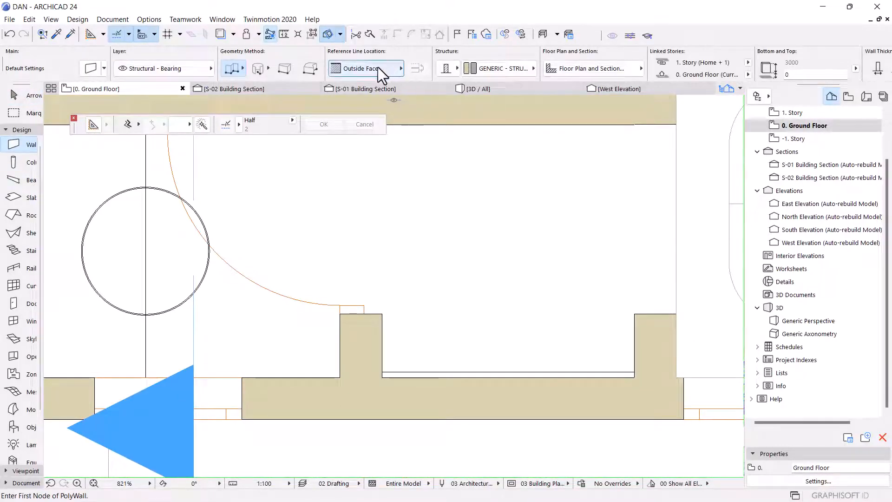
pyautogui.click(377, 67)
pyautogui.click(432, 82)
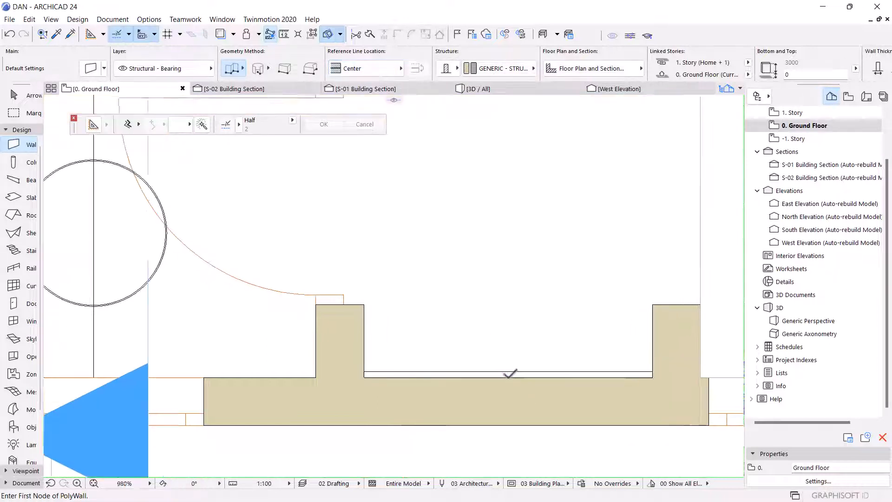
pyautogui.scroll(3, 509, 372)
pyautogui.click(508, 368)
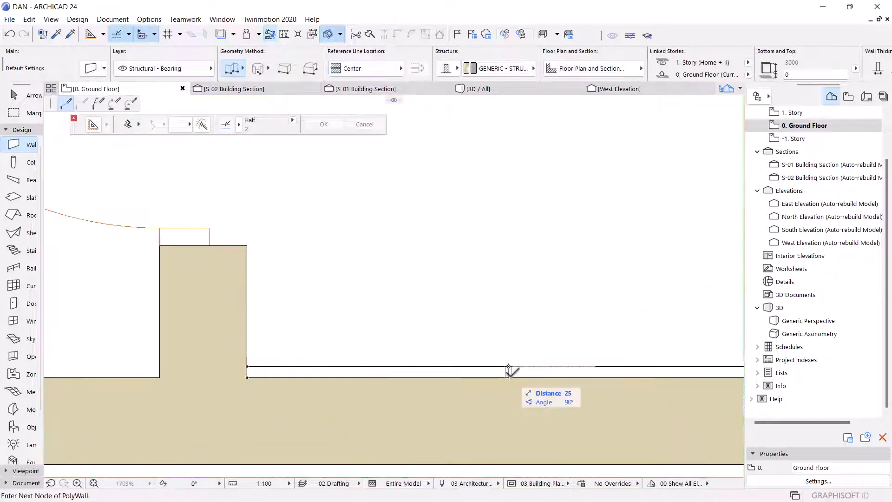
pyautogui.doubleClick(509, 376)
pyautogui.press('Escape')
pyautogui.scroll(1, 509, 376)
pyautogui.scroll(3, 509, 373)
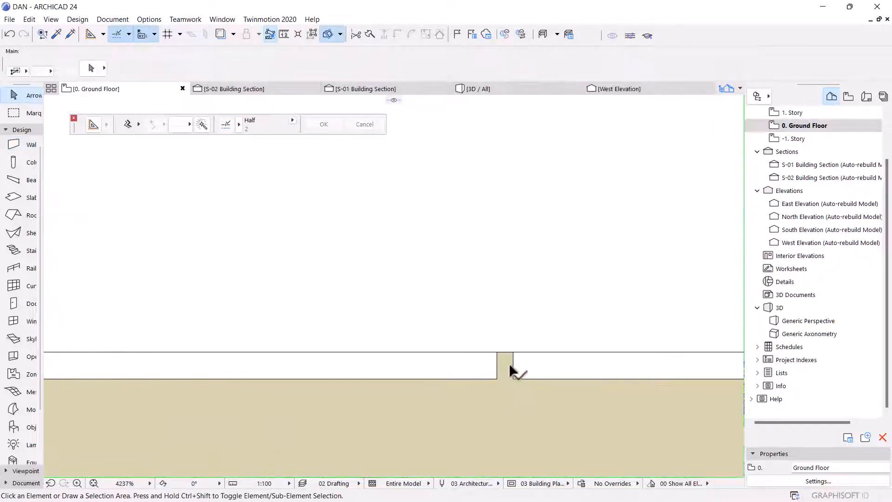
# - Review the selection settings of the short wall in the niche
pyautogui.click(511, 372)
pyautogui.hotkey('ctrl', 't')
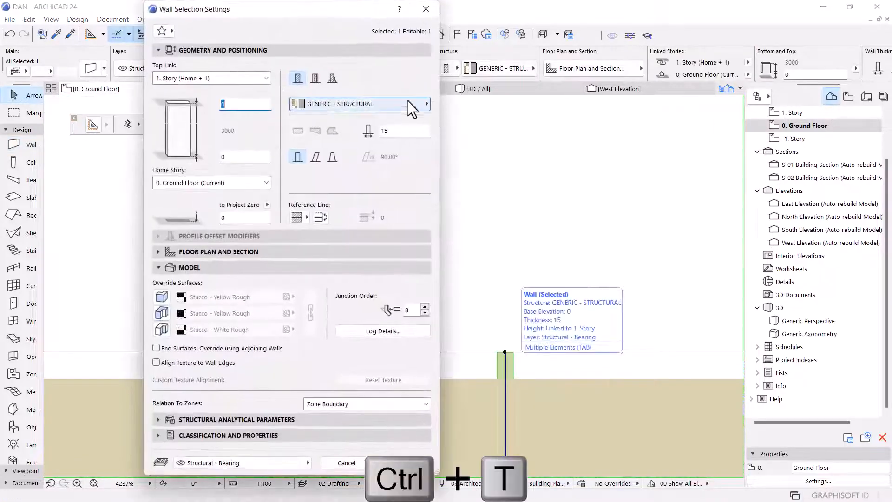
pyautogui.click(423, 12)
# - Move the S-02 section line from the large room down into the small room with the niche
pyautogui.scroll(-7, 478, 385)
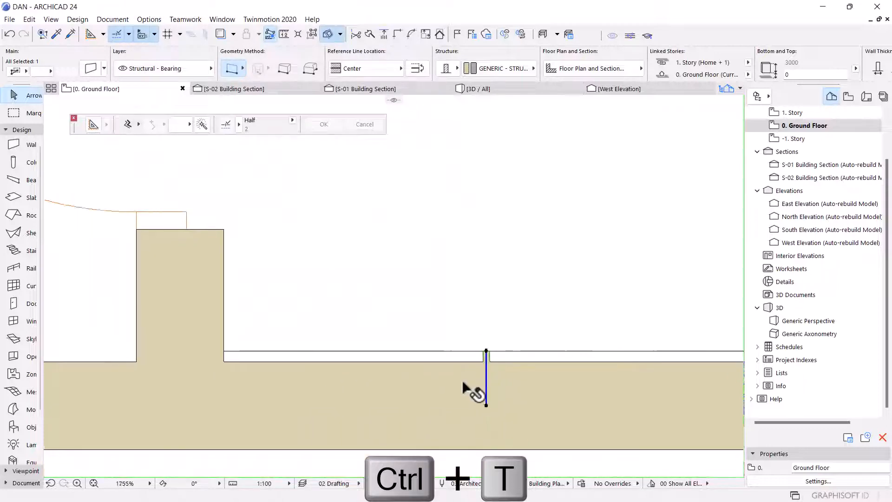
pyautogui.scroll(-3, 364, 328)
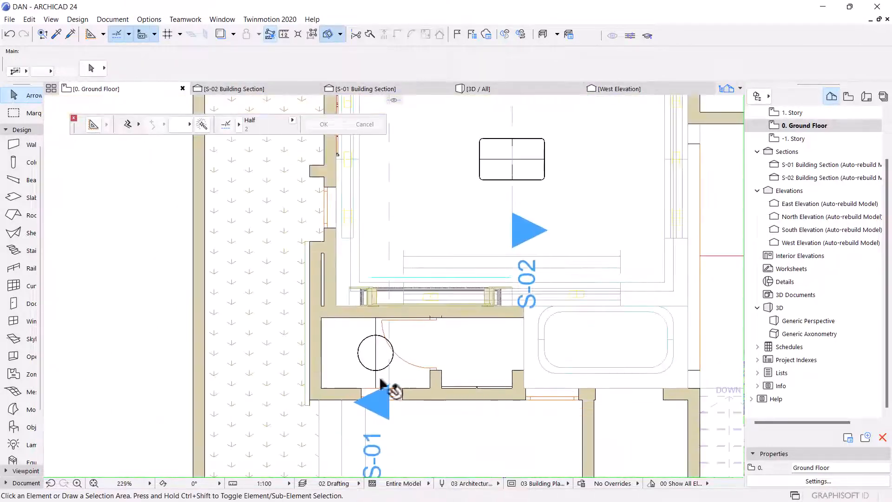
pyautogui.scroll(-4, 541, 260)
pyautogui.hotkey('ctrl', 'd')
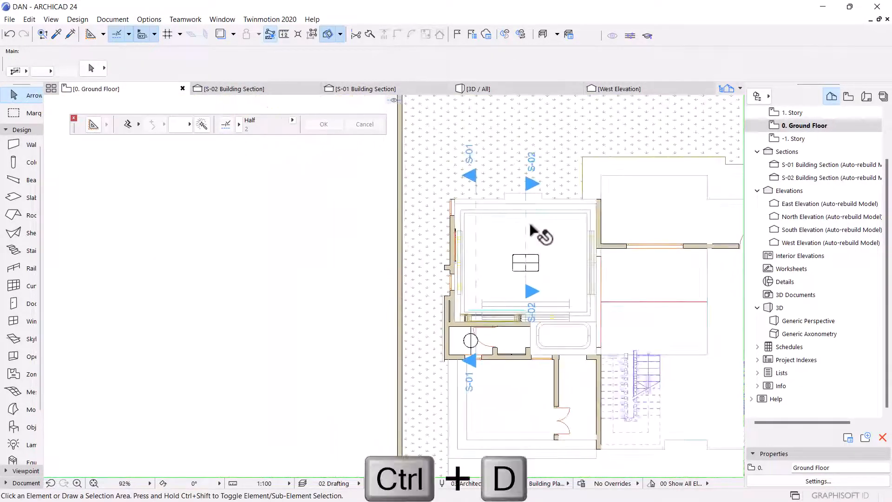
pyautogui.click(526, 227)
pyautogui.scroll(3, 521, 253)
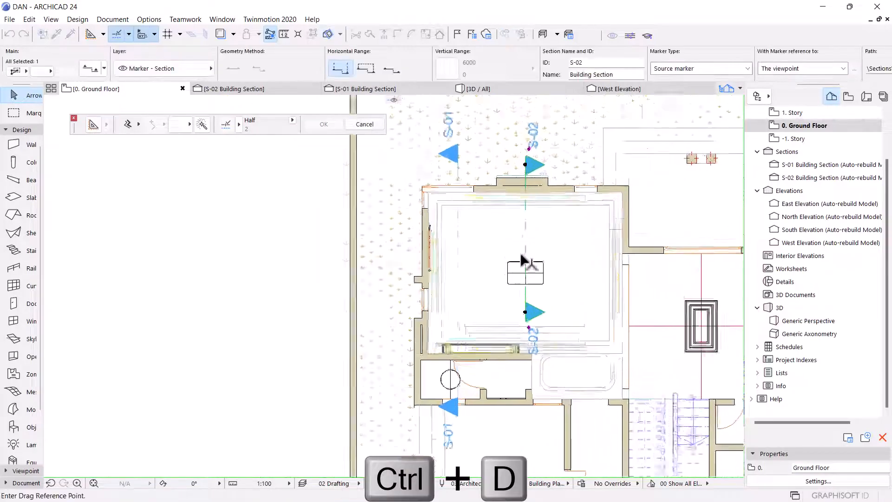
pyautogui.click(525, 241)
pyautogui.scroll(-3, 525, 260)
pyautogui.scroll(4, 519, 378)
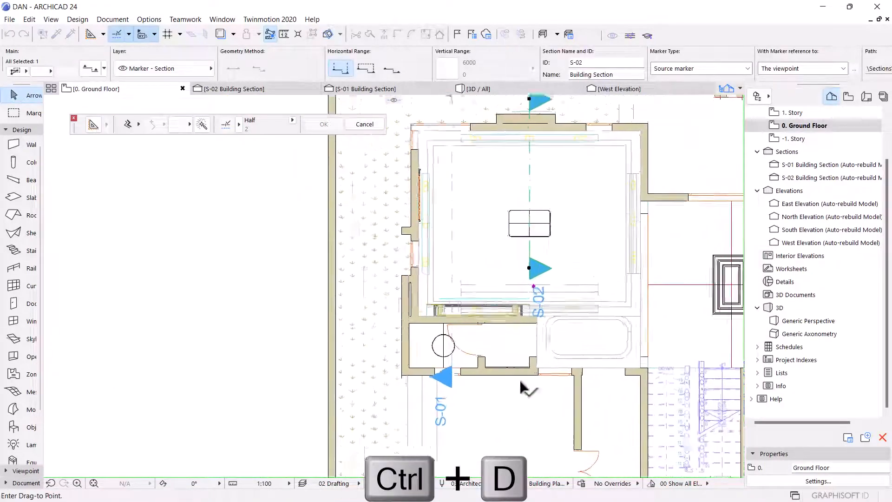
pyautogui.click(504, 323)
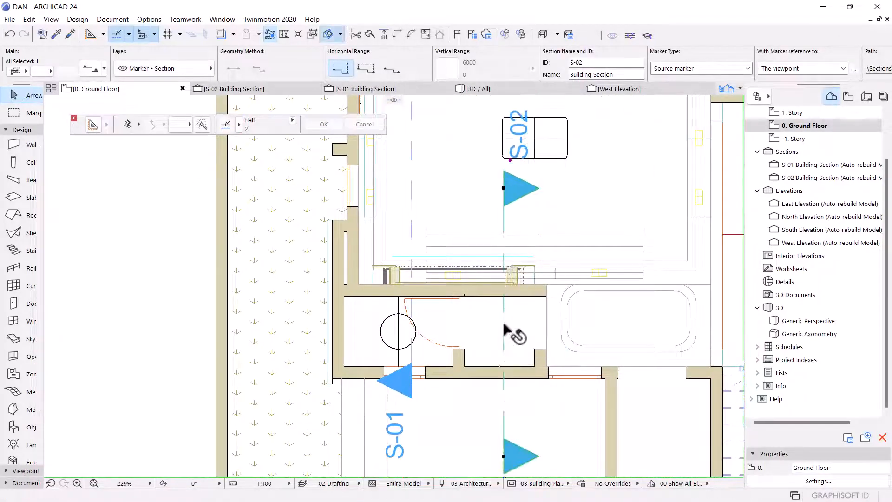
# - Rotate the S-02 section line a quarter turn clockwise so that it runs horizontally and faces the niche
pyautogui.hotkey('ctrl', 'e')
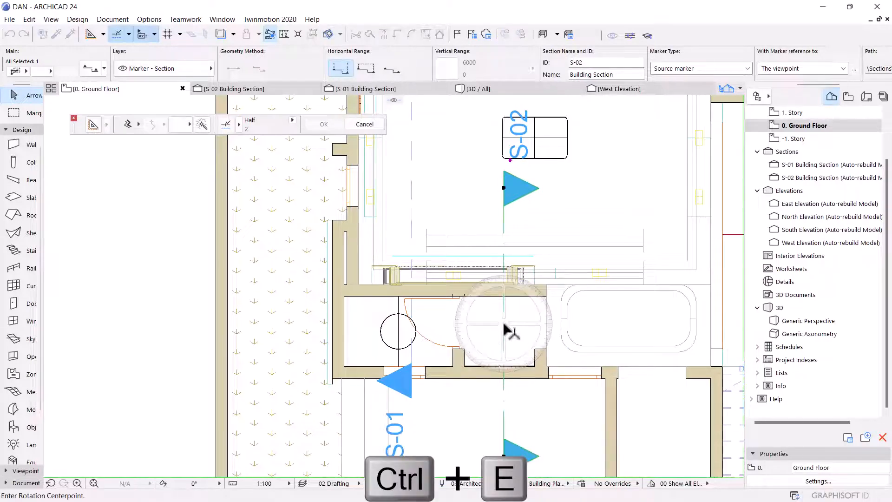
pyautogui.click(504, 324)
pyautogui.click(503, 402)
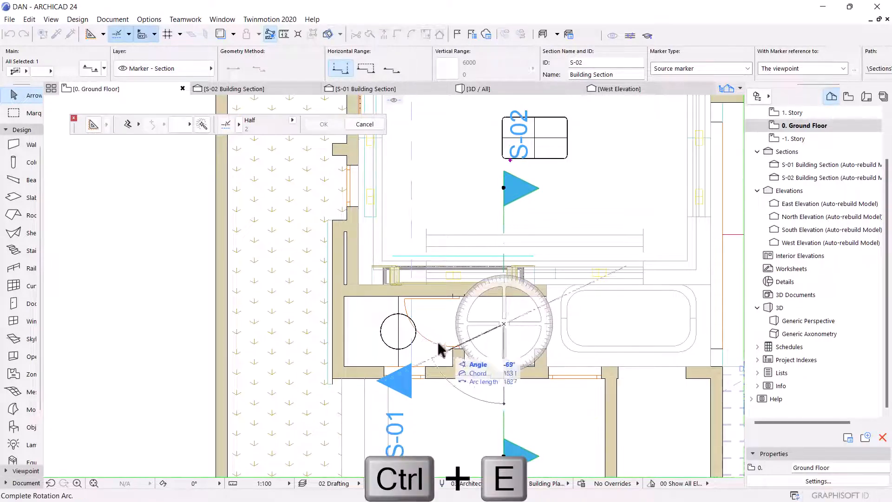
pyautogui.click(372, 324)
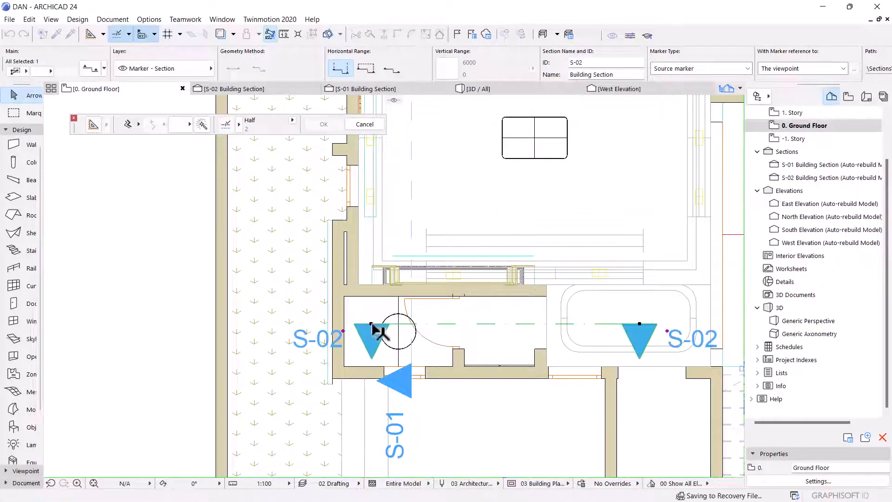
# - Move the horizontal S-02 section line closer to the front of the niche
pyautogui.scroll(5, 502, 320)
pyautogui.hotkey('ctrl', 'd')
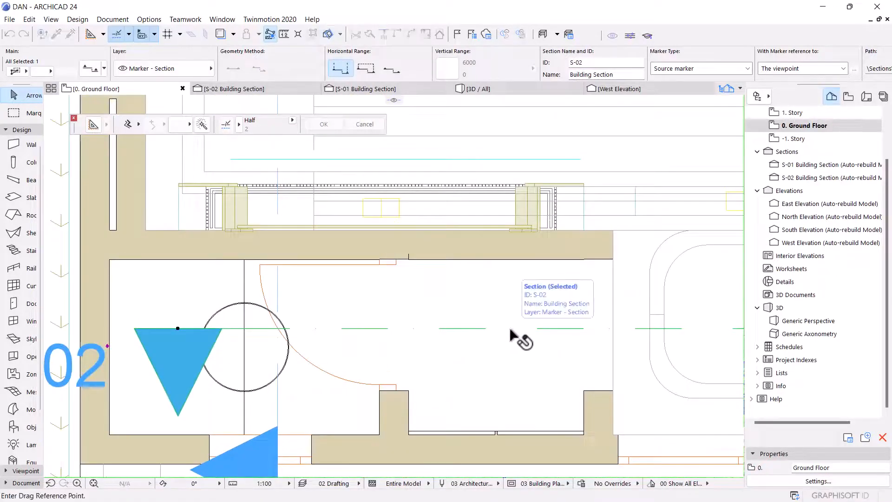
pyautogui.click(510, 328)
pyautogui.click(493, 364)
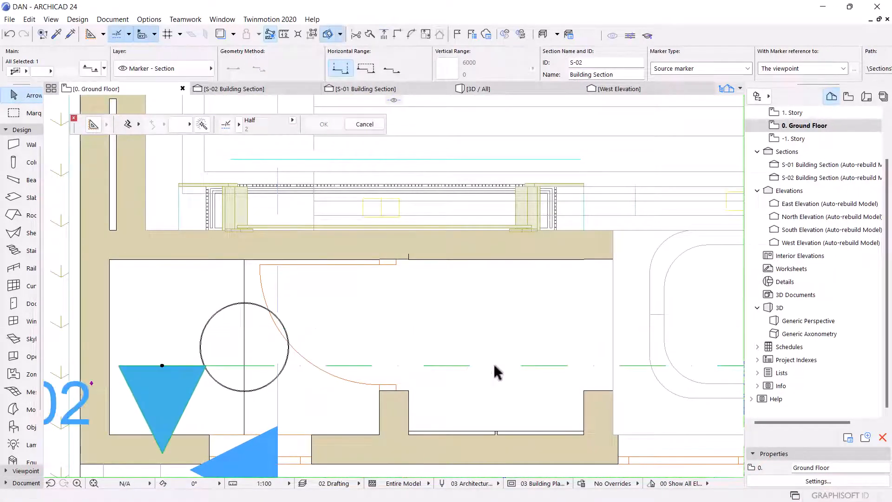
# - Open the S-02 building section and locate the niche on the ground floor
pyautogui.scroll(-3, 478, 354)
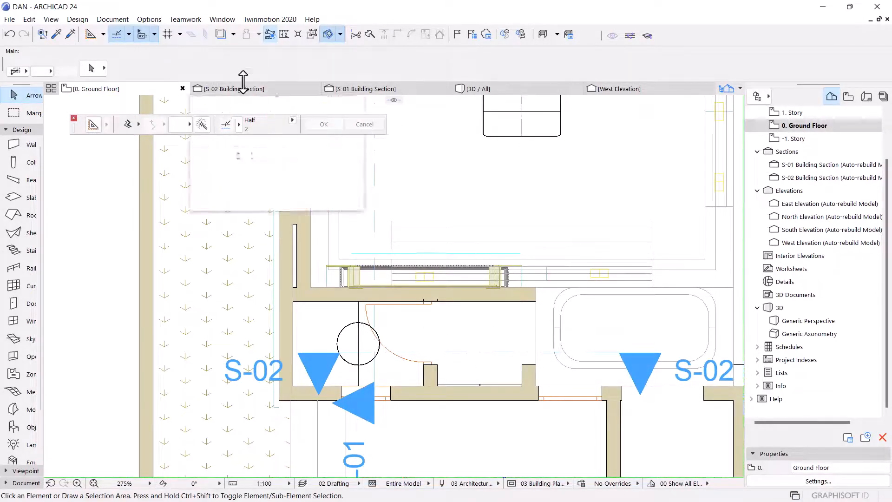
pyautogui.click(255, 91)
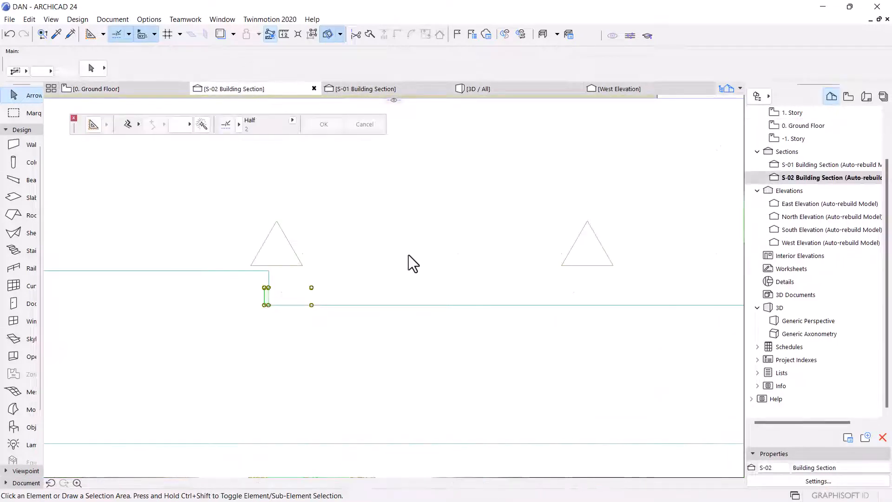
pyautogui.scroll(-8, 409, 255)
pyautogui.scroll(-15, 403, 246)
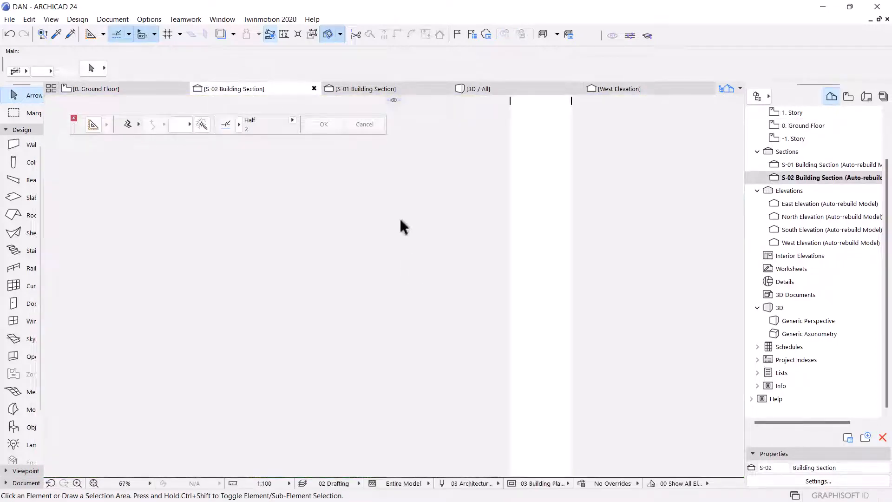
pyautogui.scroll(8, 533, 281)
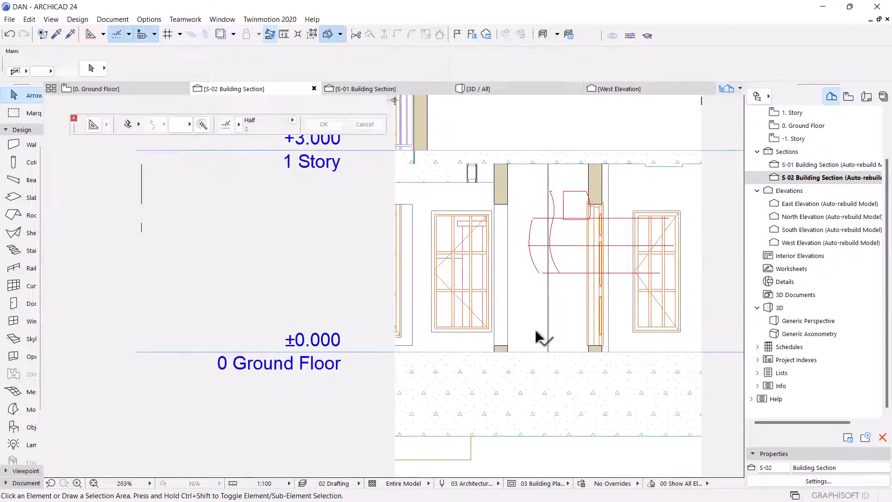
pyautogui.scroll(-4, 390, 277)
pyautogui.scroll(-1, 390, 277)
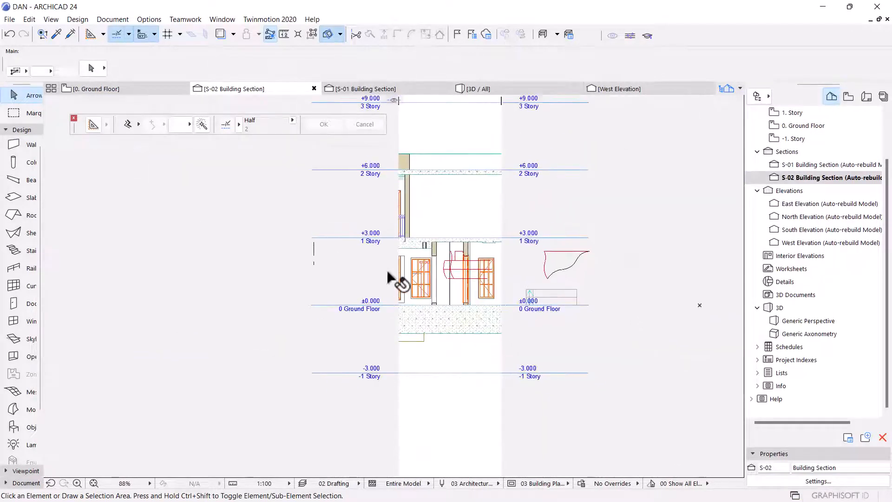
pyautogui.scroll(2, 434, 293)
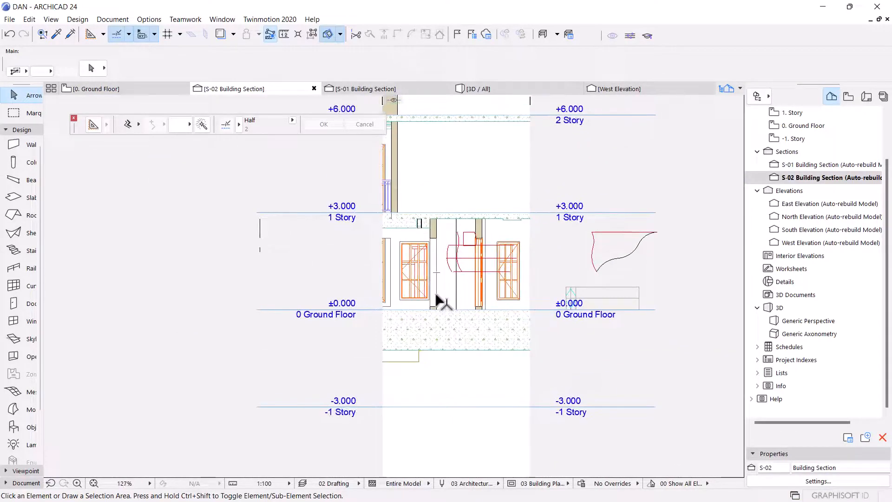
pyautogui.scroll(5, 439, 256)
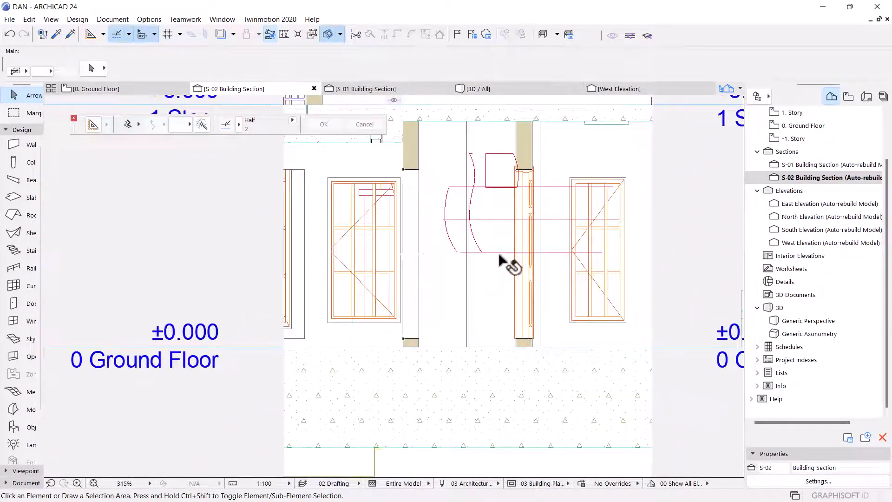
# - Delete the red drafting lines and curved arcs that cross the niche in the S-02 section
pyautogui.click(502, 252)
pyautogui.press('Delete')
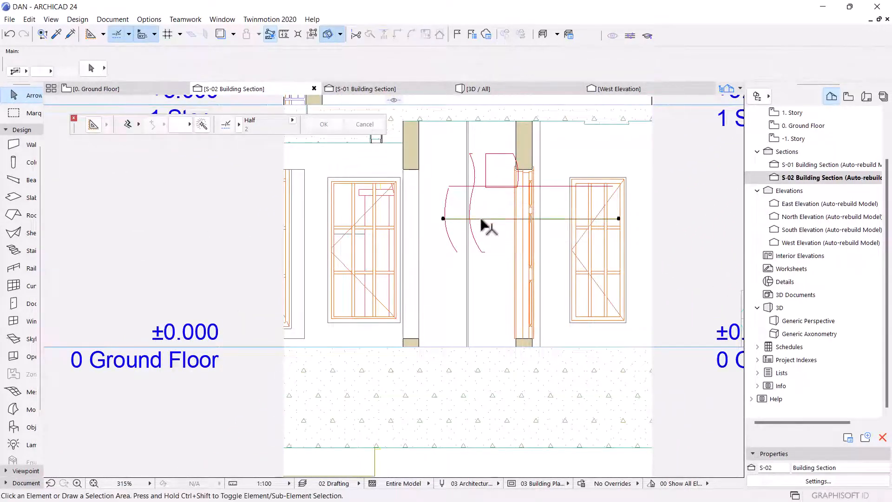
pyautogui.click(483, 219)
pyautogui.press('Delete')
pyautogui.click(481, 247)
pyautogui.press('Delete')
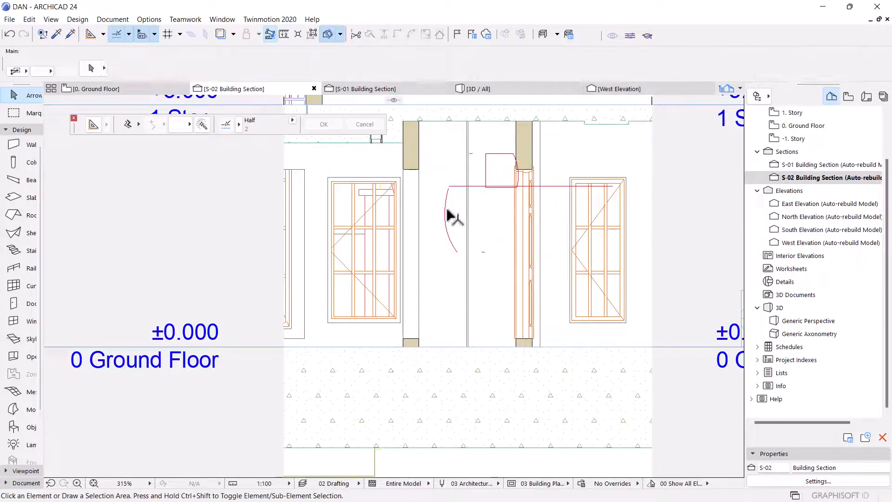
pyautogui.press('Delete')
# - Delete the remaining red square outline and the two short leftover dashes inside the niche
pyautogui.click(496, 187)
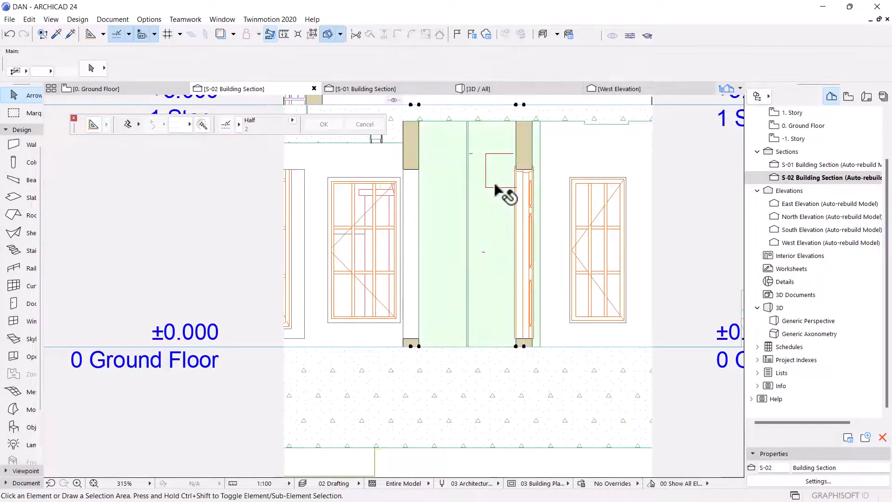
pyautogui.click(487, 153)
pyautogui.press('Delete')
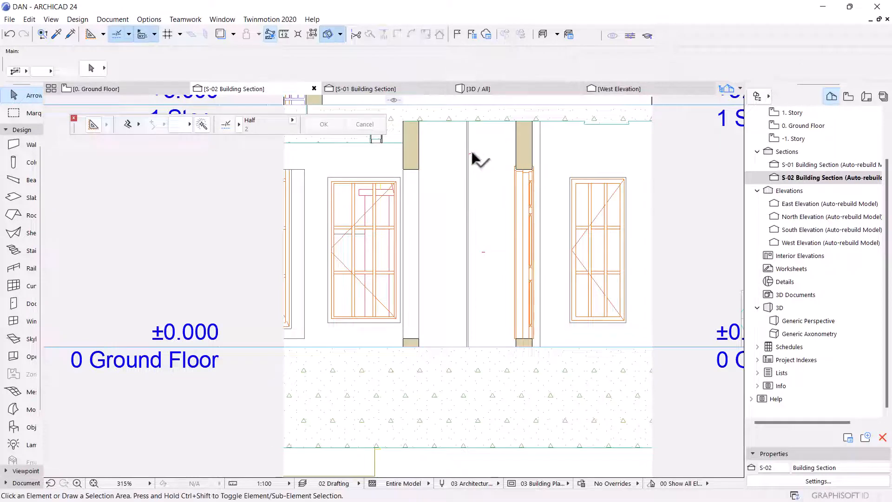
pyautogui.click(471, 154)
pyautogui.press('Delete')
pyautogui.scroll(2, 483, 256)
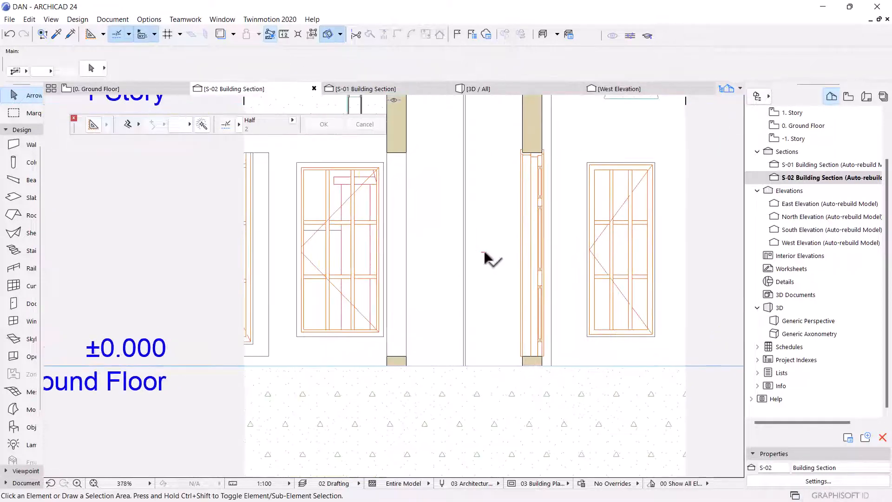
pyautogui.click(483, 253)
pyautogui.scroll(-2, 484, 254)
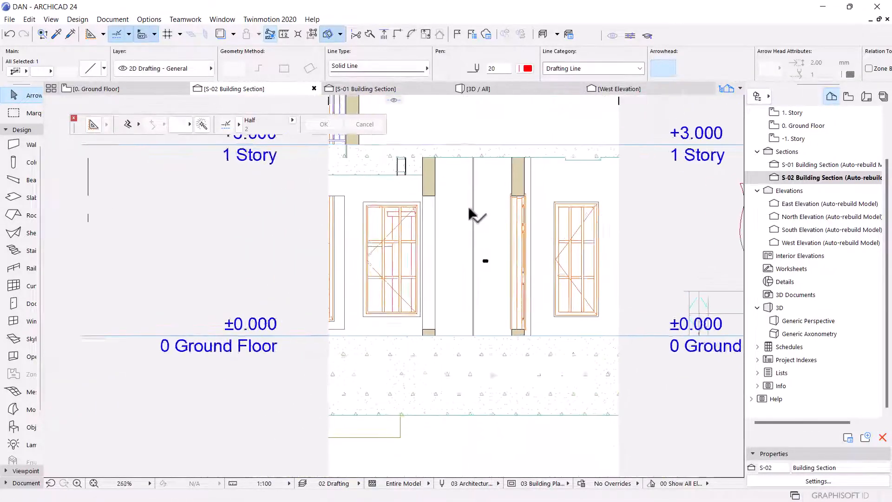
pyautogui.scroll(4, 468, 204)
pyautogui.press('Delete')
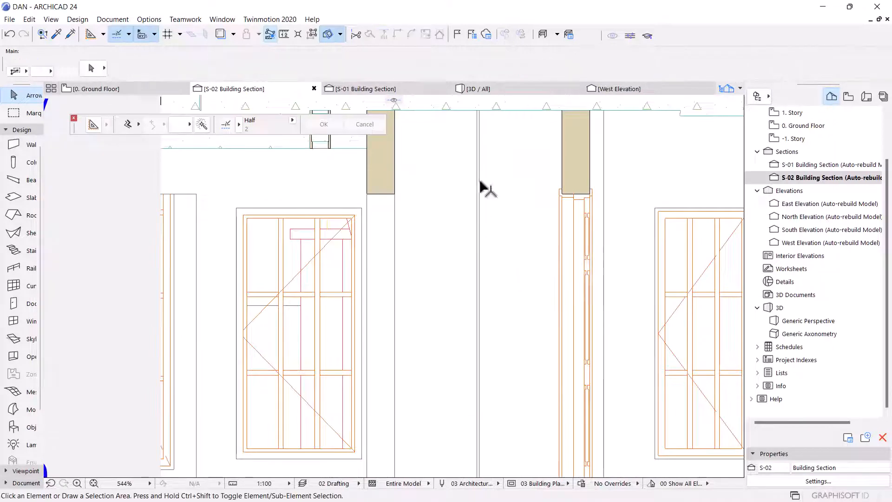
# - Examine the thin vertical divider wall in the niche over its full height in the section
pyautogui.click(479, 184)
pyautogui.scroll(-6, 483, 182)
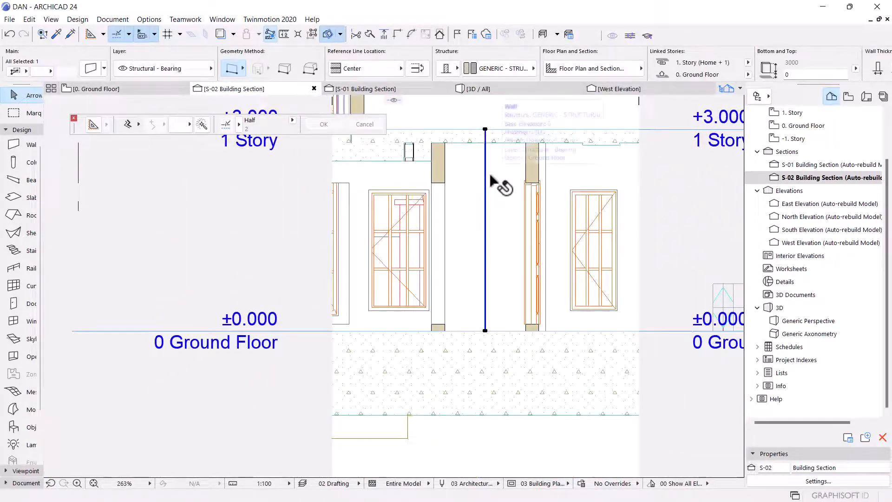
pyautogui.scroll(6, 487, 325)
pyautogui.scroll(-6, 497, 302)
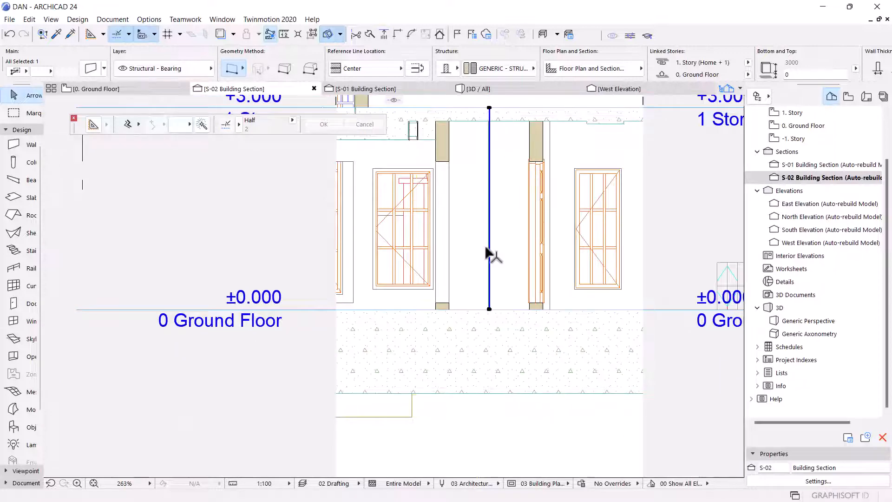
pyautogui.scroll(4, 483, 169)
pyautogui.press('Escape')
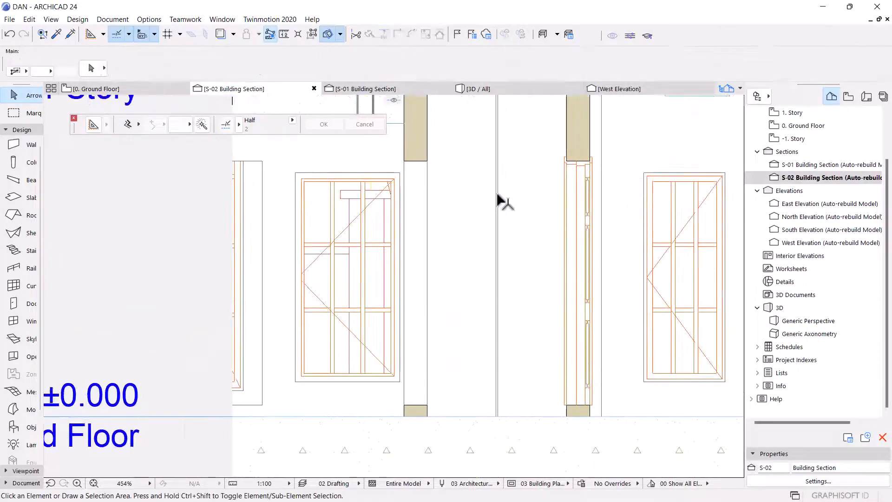
pyautogui.click(498, 195)
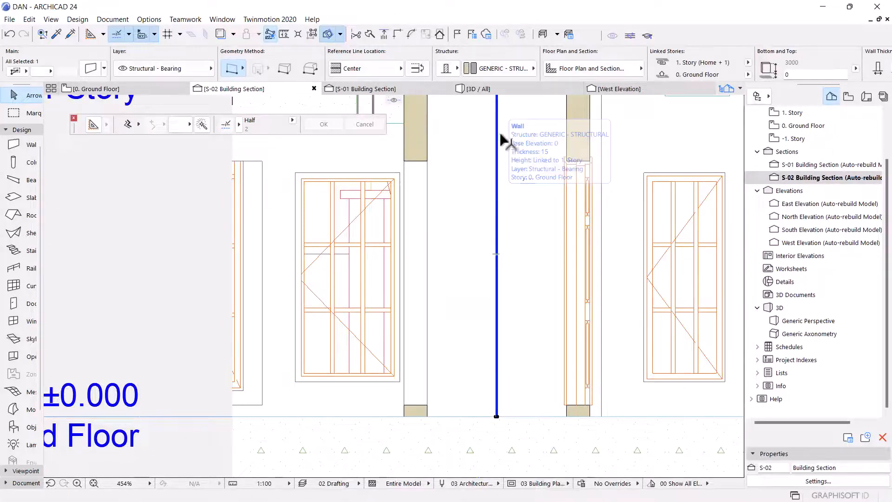
pyautogui.scroll(3, 499, 140)
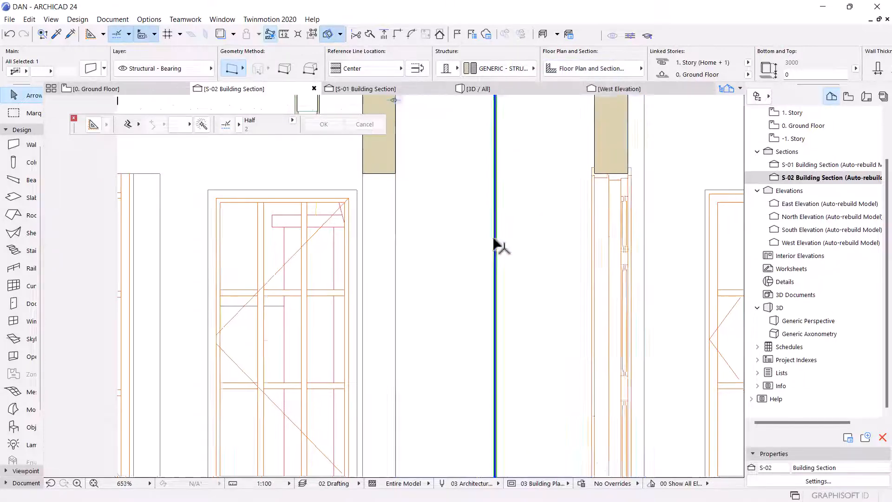
pyautogui.scroll(2, 497, 190)
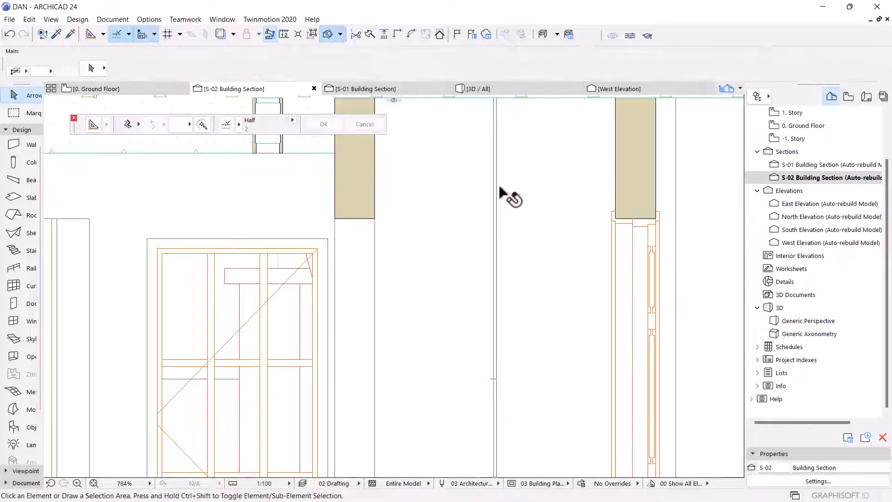
pyautogui.scroll(-5, 499, 223)
pyautogui.scroll(4, 506, 233)
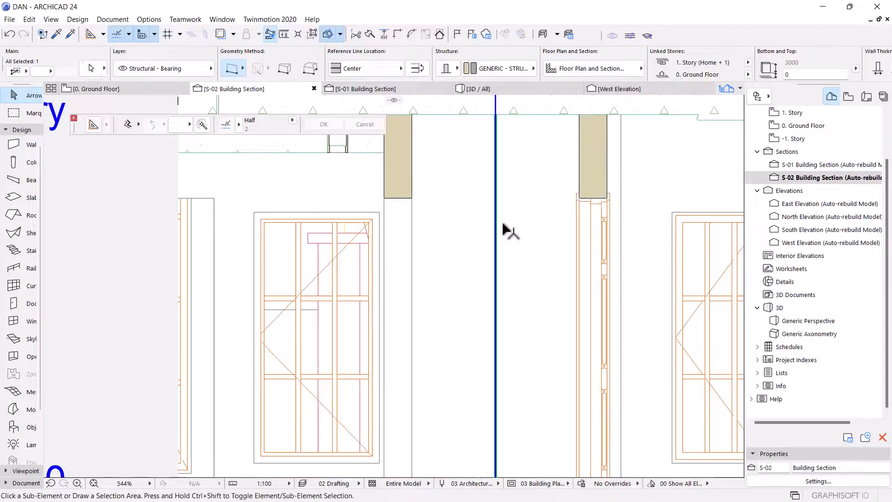
pyautogui.hotkey('ctrl', 'd')
pyautogui.scroll(3, 507, 230)
pyautogui.click(488, 212)
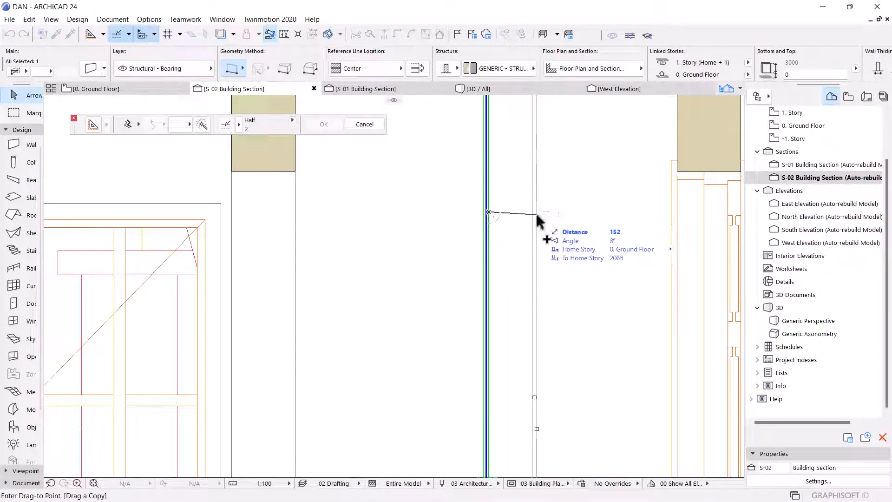
pyautogui.press('Escape')
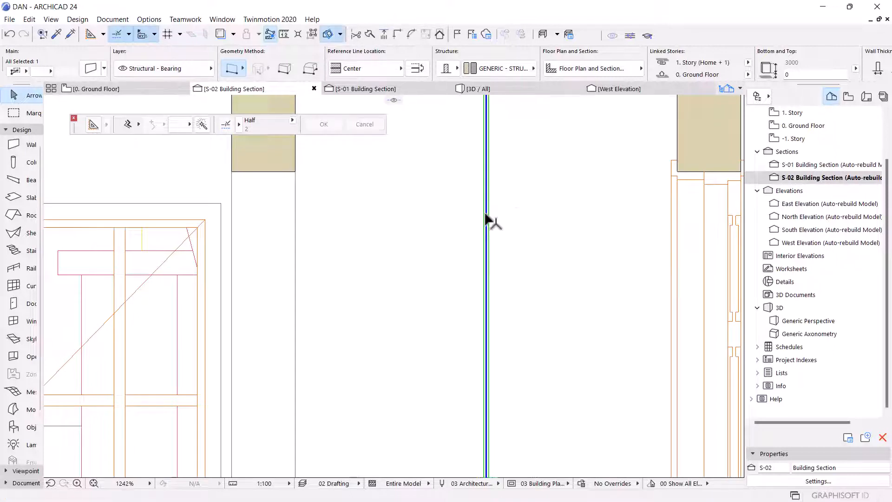
# - Drag a copy of the thin divider wall horizontally about 450 mm to the right within the niche
pyautogui.hotkey('ctrl', 'shift', 'd')
pyautogui.scroll(3, 487, 219)
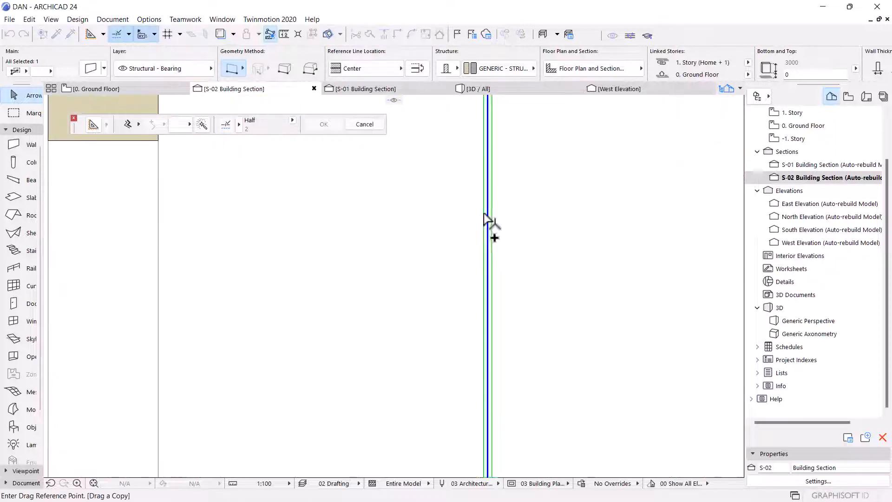
pyautogui.hotkey('ctrl', 'shift', 'd')
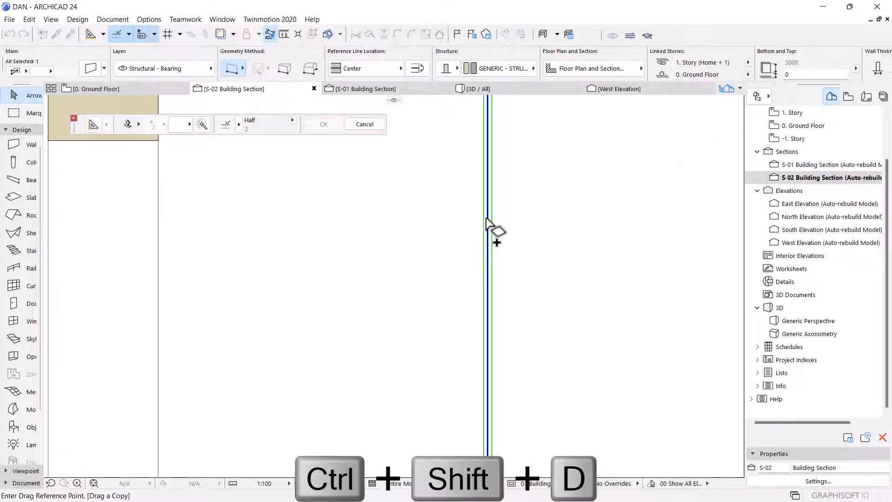
pyautogui.click(484, 218)
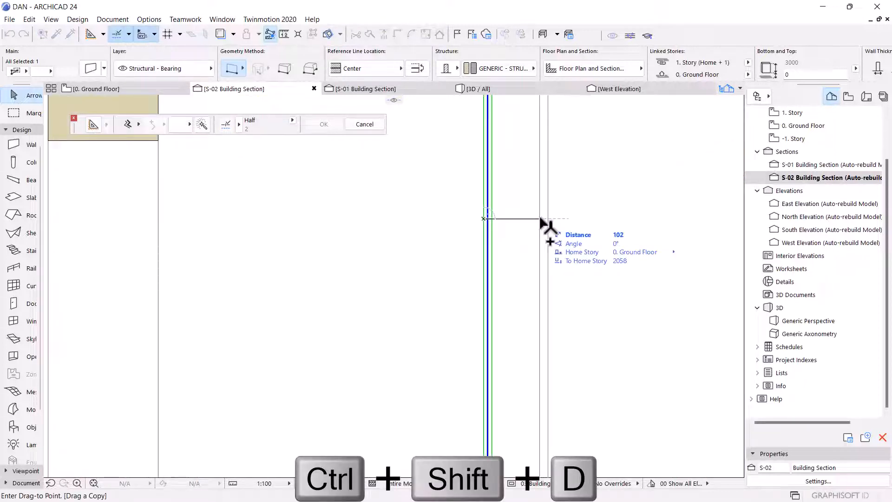
pyautogui.write('9')
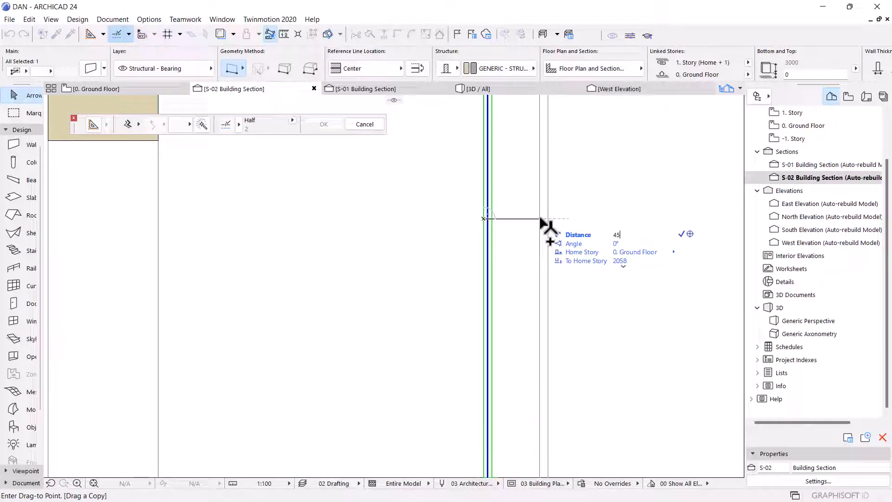
pyautogui.press('Return')
pyautogui.scroll(-4, 559, 225)
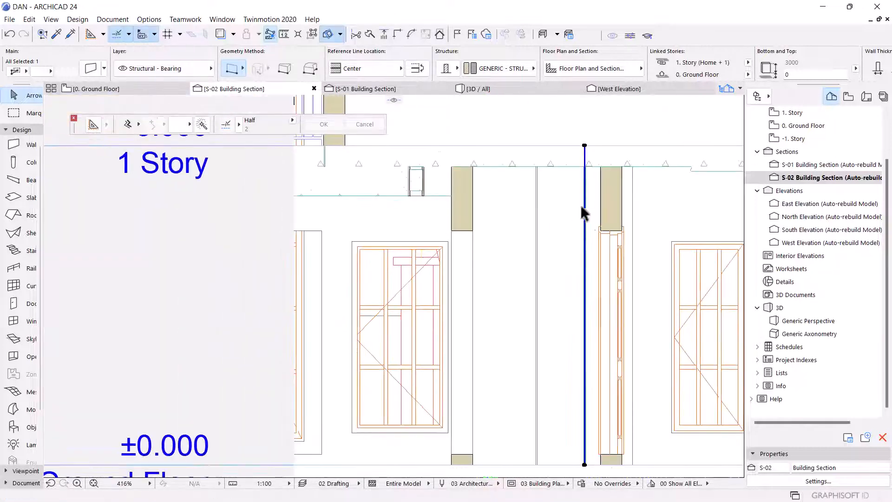
# - Stretch the bottom edge of the copied divider wall up from the floor to roughly a third of the storey height
pyautogui.scroll(-1, 585, 266)
pyautogui.scroll(2, 584, 411)
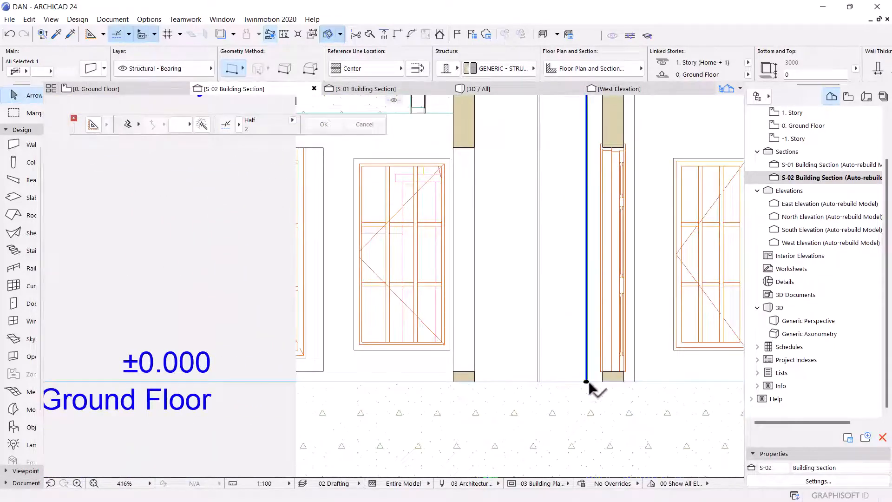
pyautogui.scroll(3, 585, 382)
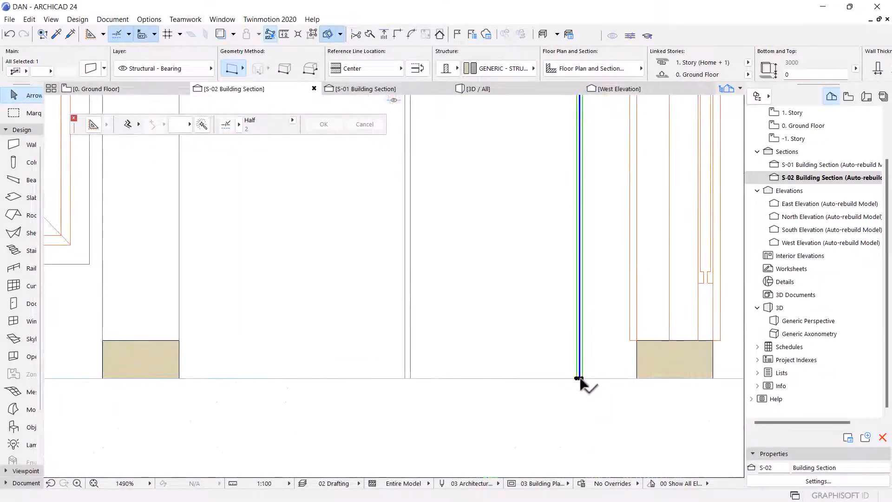
pyautogui.click(578, 378)
pyautogui.click(640, 325)
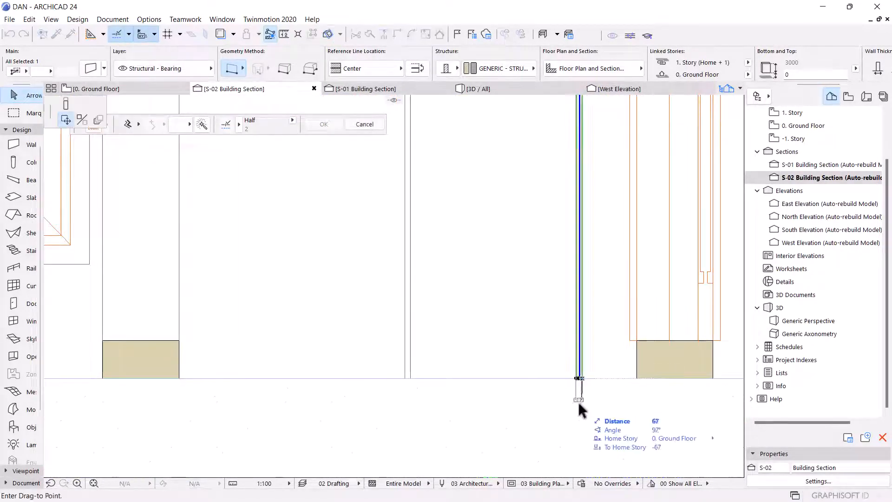
pyautogui.click(65, 103)
pyautogui.scroll(-3, 497, 382)
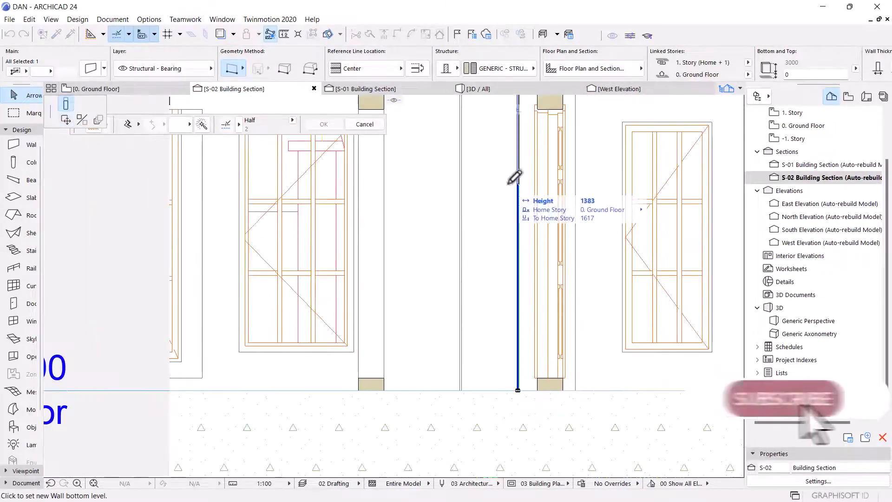
pyautogui.scroll(-1, 485, 377)
pyautogui.scroll(1, 509, 263)
pyautogui.click(511, 271)
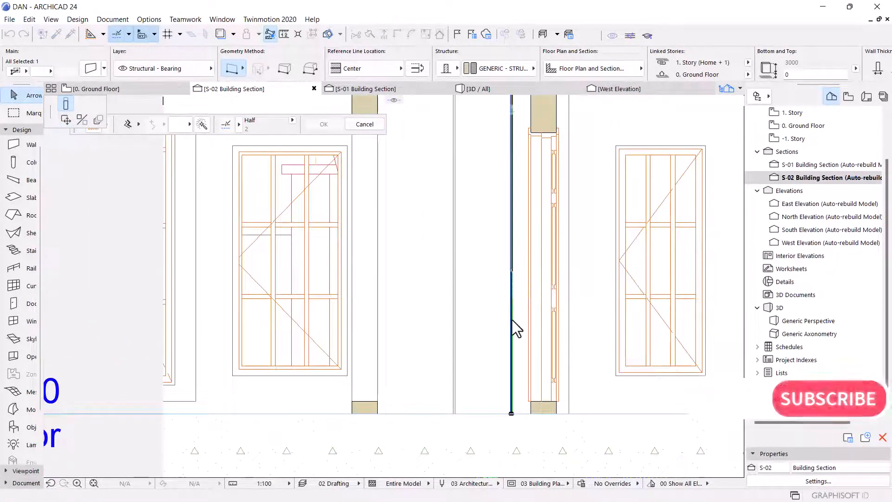
pyautogui.press('Escape')
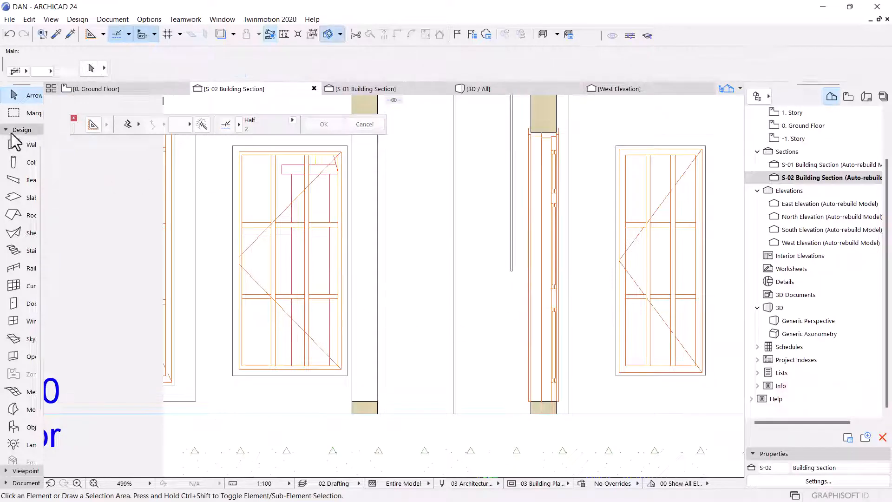
# - Draw a vertical 1150 mm line up from the ground-floor level between the original divider wall and its shortened copy
pyautogui.click(14, 132)
pyautogui.click(34, 155)
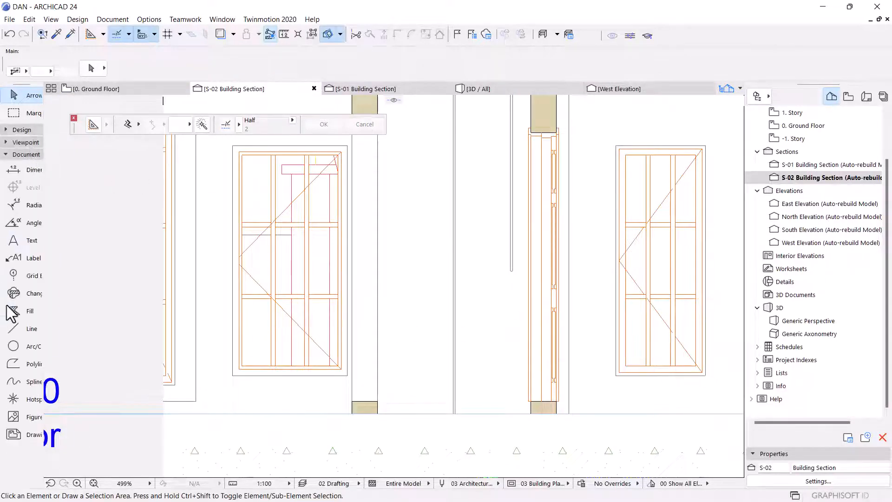
pyautogui.click(16, 329)
pyautogui.scroll(5, 467, 348)
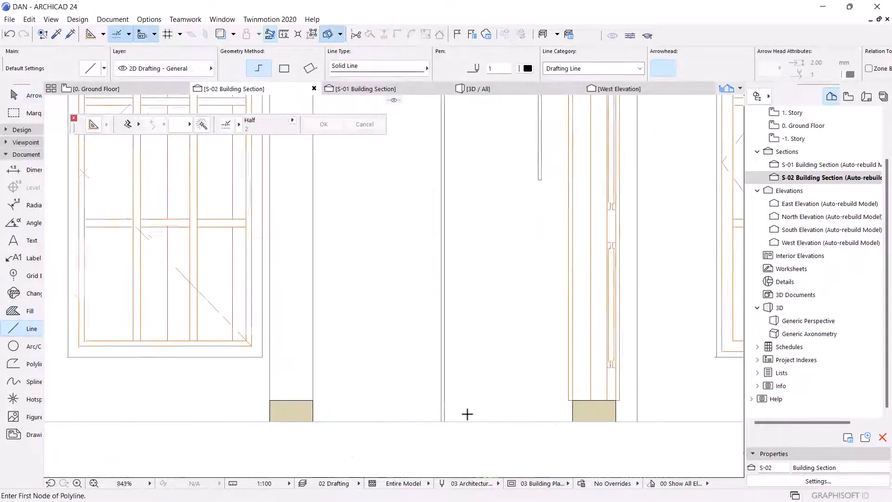
pyautogui.click(473, 427)
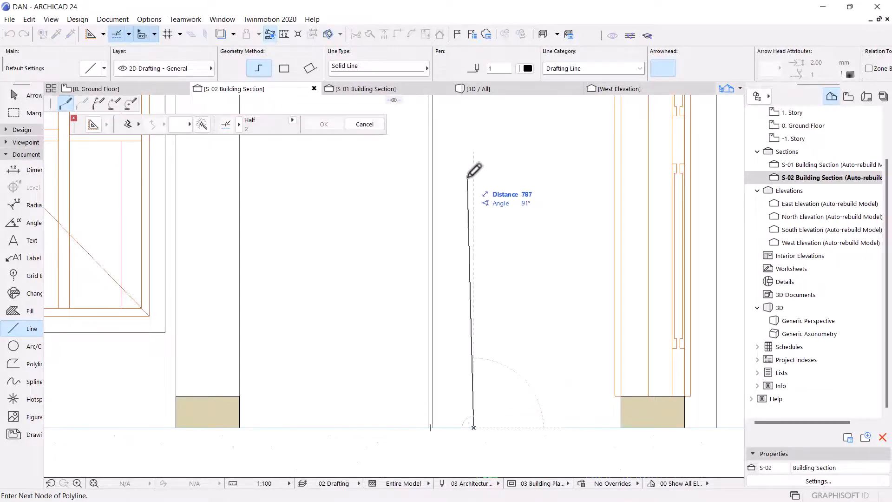
pyautogui.scroll(-4, 474, 295)
pyautogui.scroll(3, 473, 229)
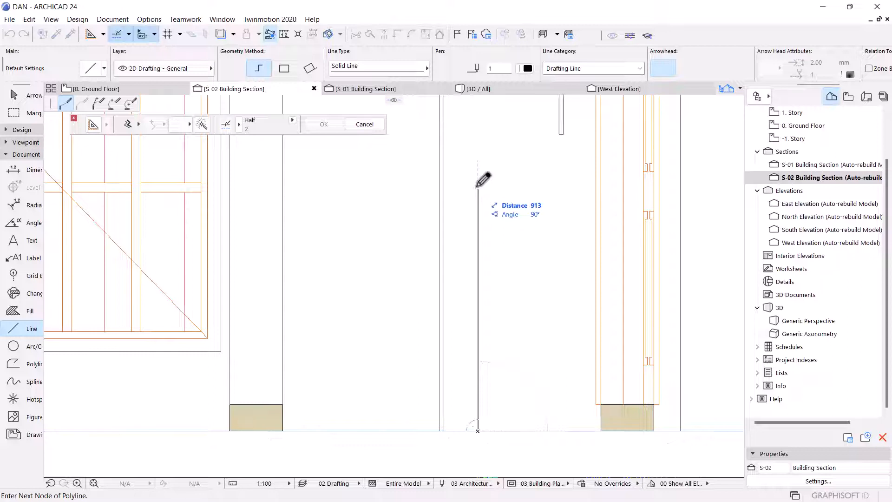
pyautogui.scroll(2, 477, 186)
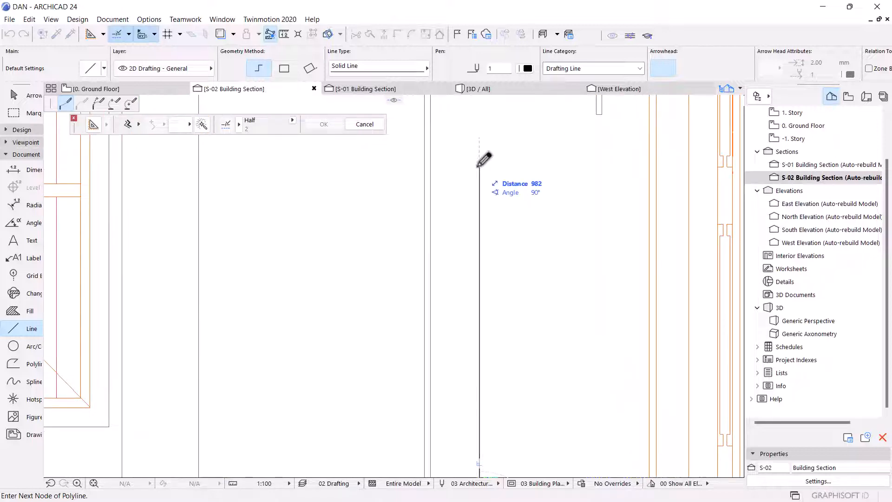
pyautogui.write('1150')
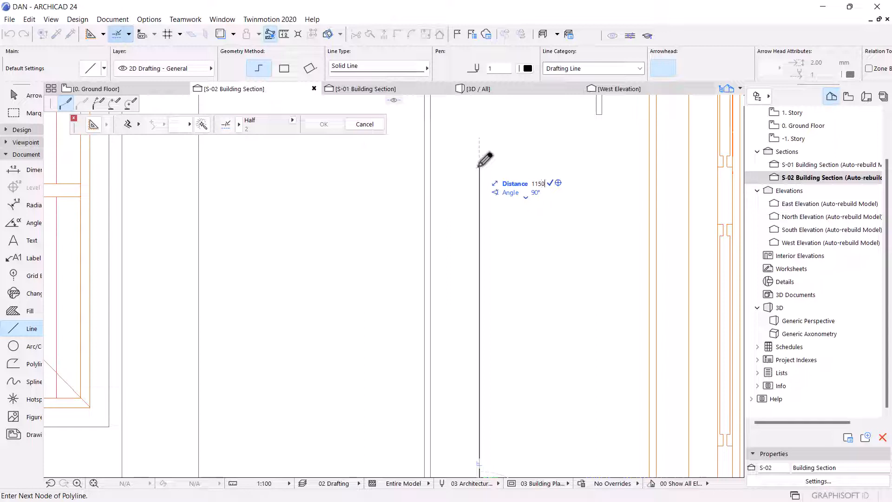
pyautogui.press('Return')
pyautogui.scroll(-2, 479, 166)
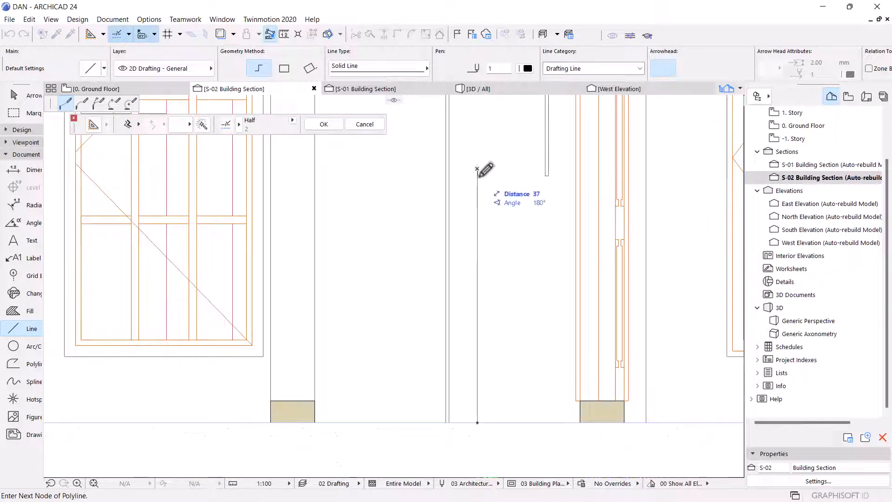
pyautogui.doubleClick(478, 177)
pyautogui.scroll(2, 474, 188)
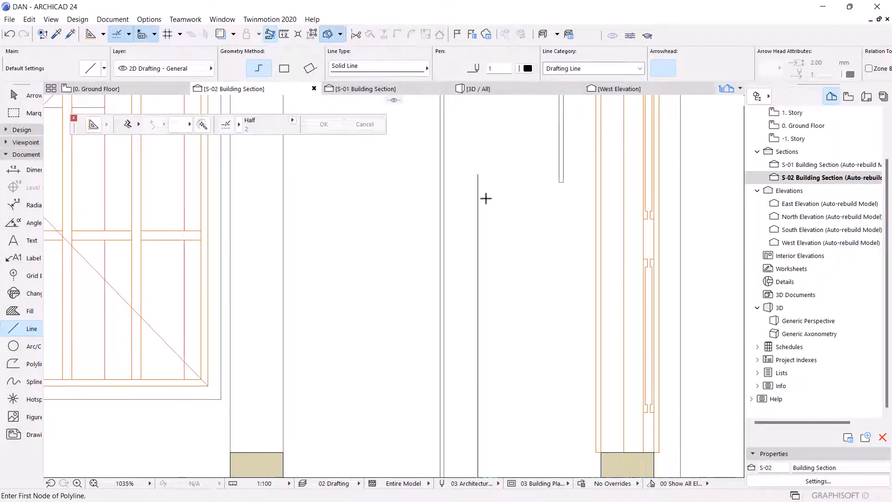
pyautogui.moveTo(477, 129); pyautogui.dragTo(478, 203, button='middle')
pyautogui.press('Escape')
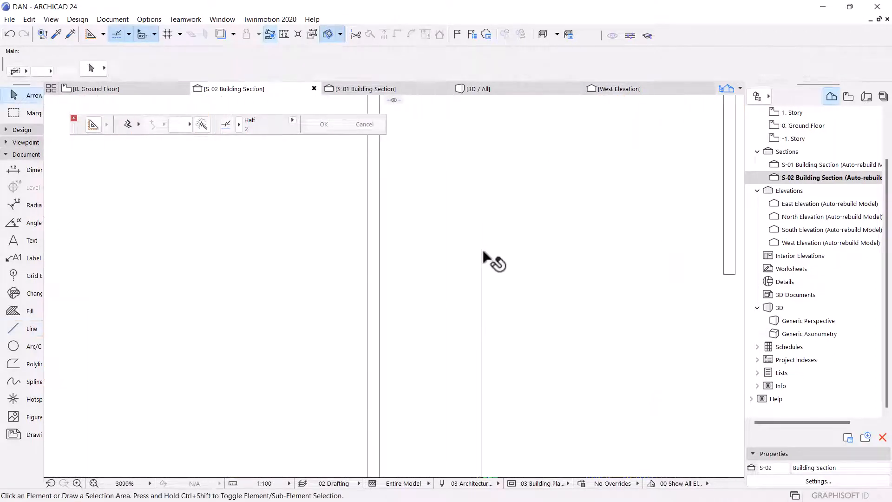
pyautogui.click(480, 248)
pyautogui.click(479, 248)
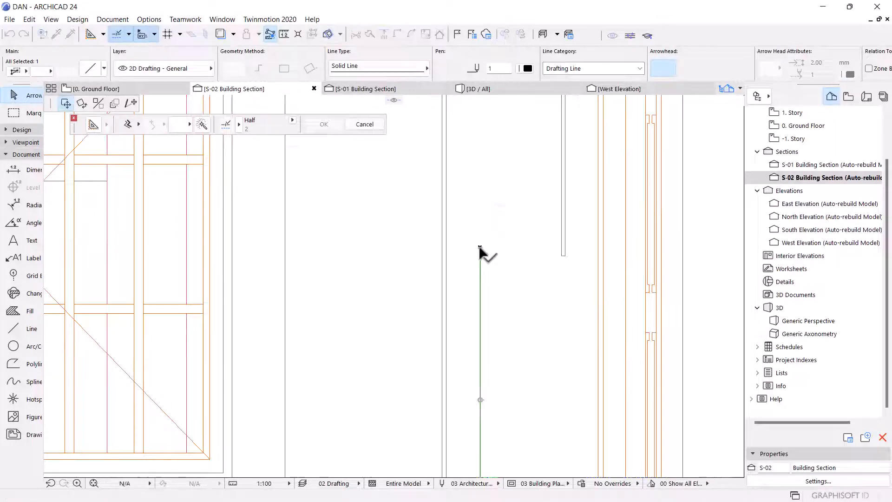
pyautogui.scroll(-3, 479, 248)
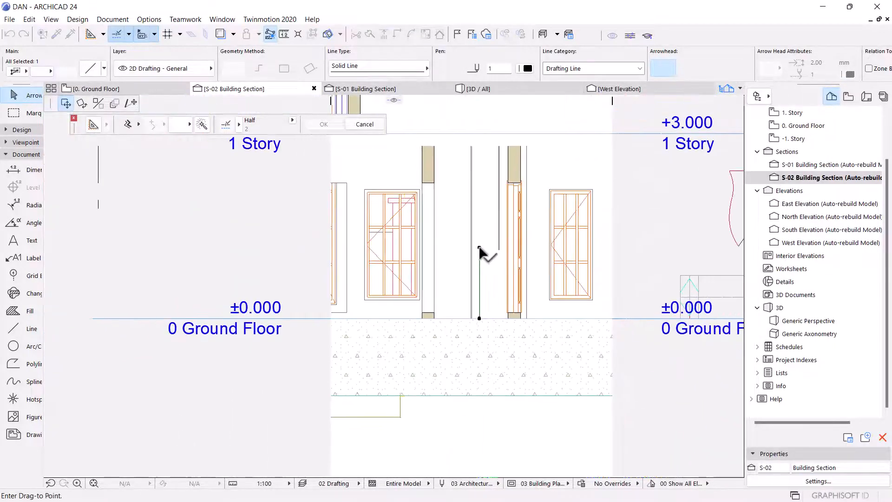
pyautogui.scroll(3, 480, 248)
pyautogui.click(479, 248)
pyautogui.scroll(1, 495, 251)
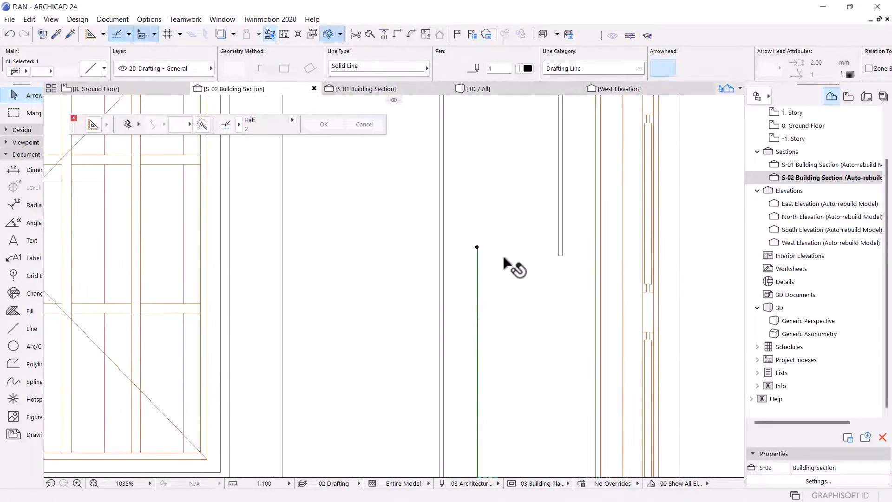
pyautogui.click(561, 255)
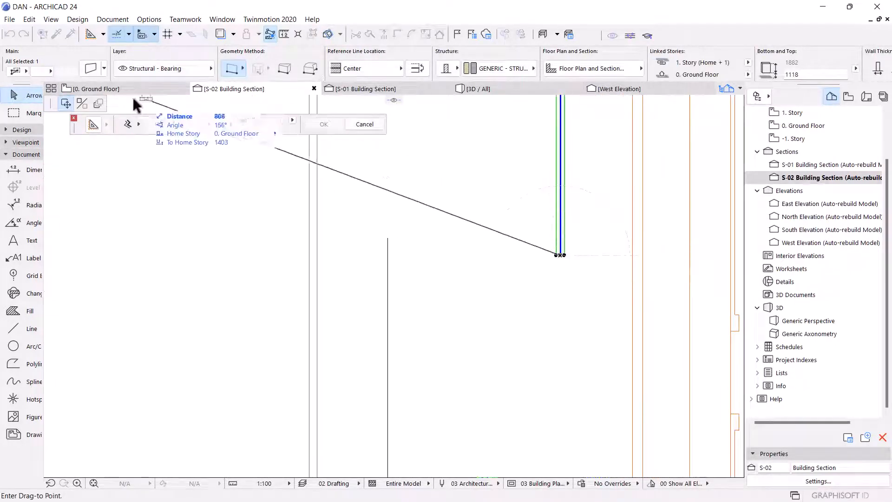
pyautogui.press('Escape')
pyautogui.press('Escape')
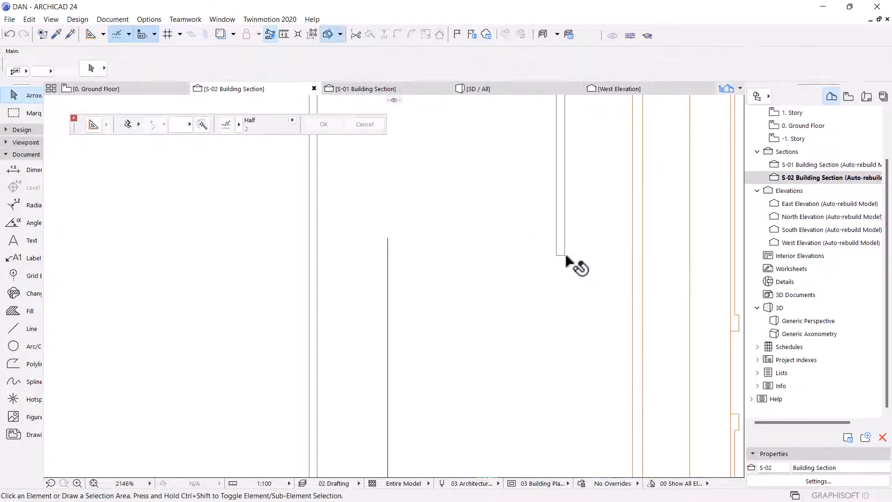
# - Drag a copy of the shortened divider wall left by its own thickness so the copy sits flush against it
pyautogui.click(563, 256)
pyautogui.scroll(-5, 553, 229)
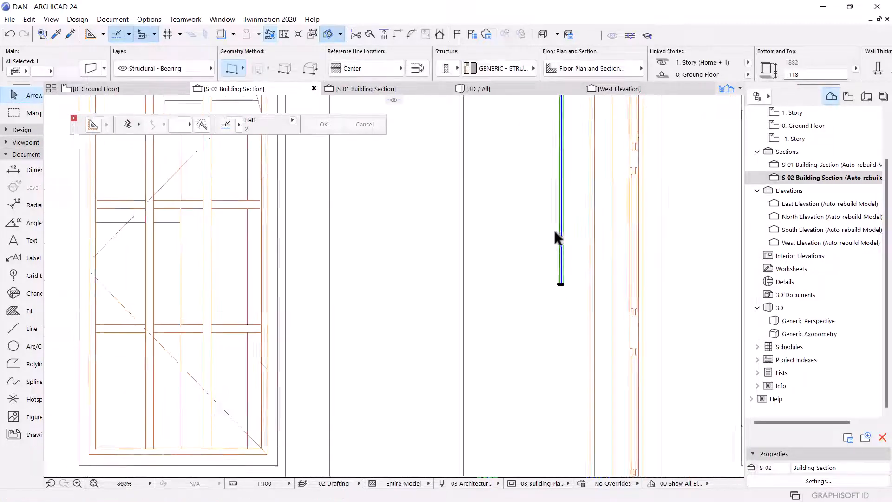
pyautogui.scroll(1, 543, 194)
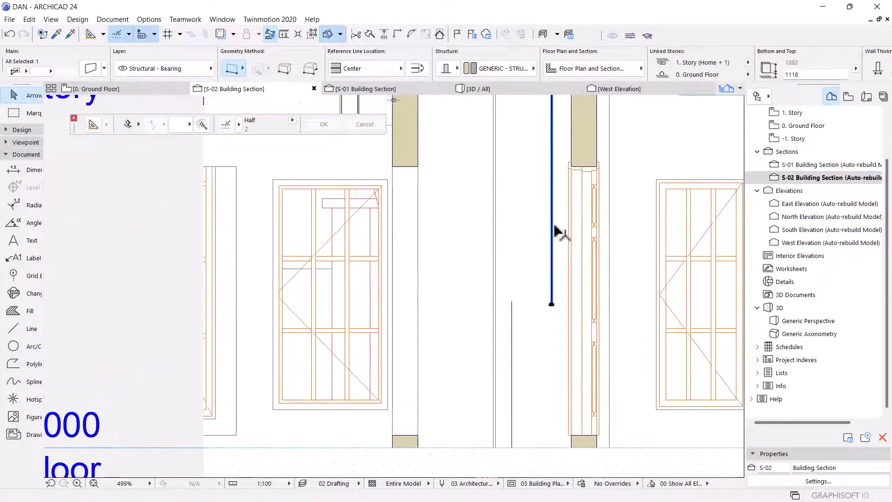
pyautogui.scroll(10, 502, 246)
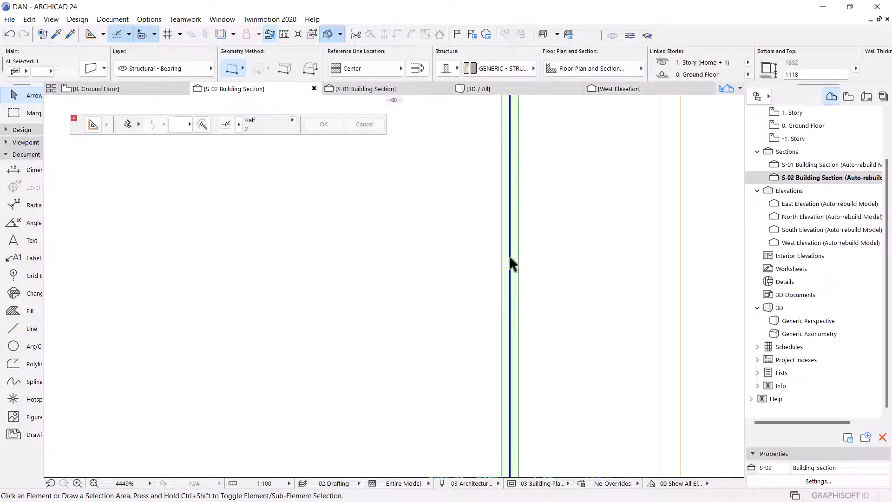
pyautogui.hotkey('ctrl', 'd')
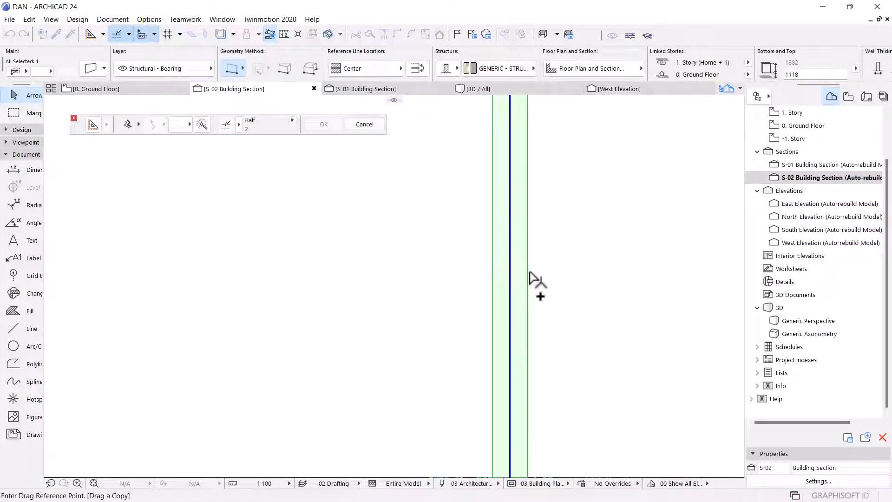
pyautogui.click(528, 269)
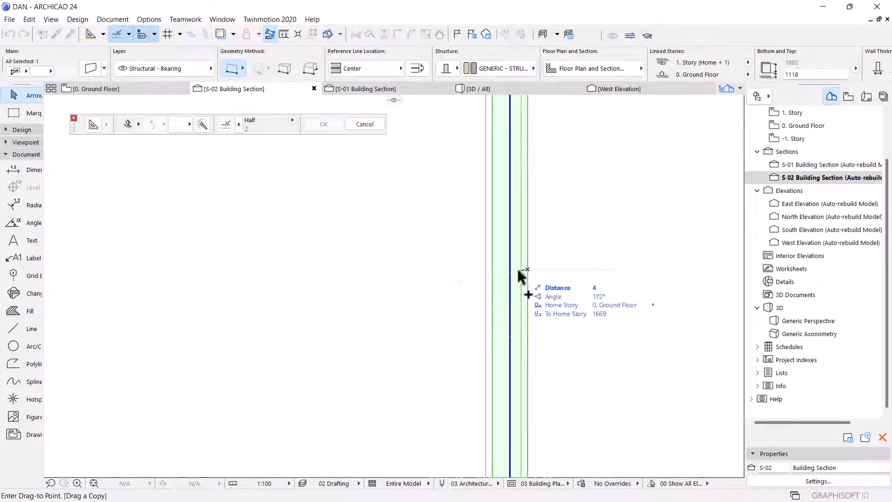
pyautogui.click(492, 268)
pyautogui.scroll(-12, 493, 274)
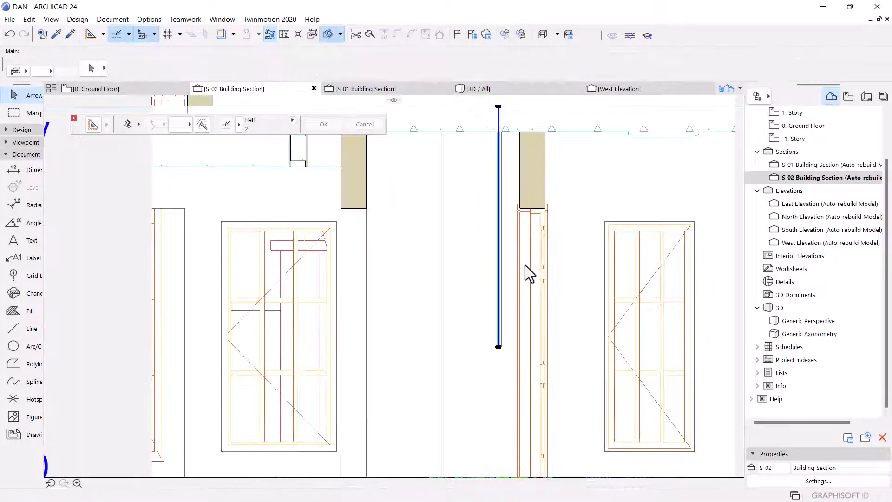
# - Stretch the bottom edge of the new divider copy down to the ground-floor level at 0
pyautogui.scroll(8, 515, 288)
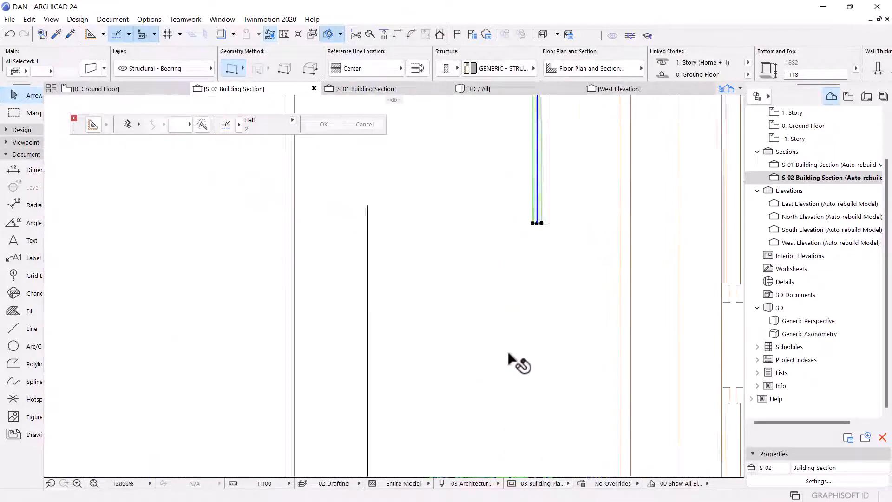
pyautogui.click(587, 132)
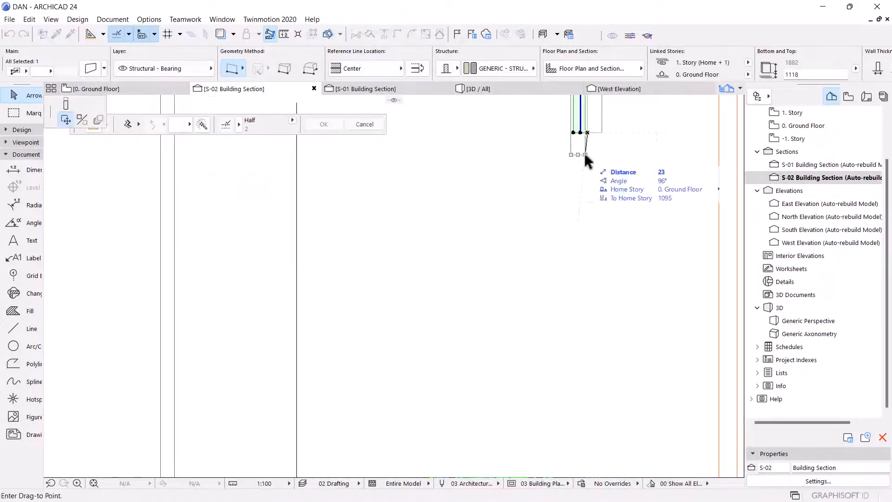
pyautogui.scroll(-6, 574, 200)
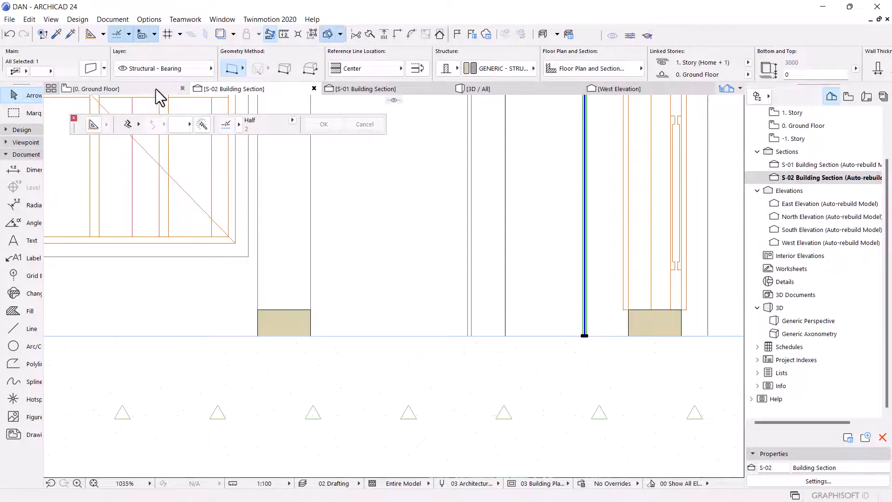
# - In the ground-floor plan, rotate the copied divider wall 90° clockwise about its corner at the niche's back wall so it lies along that wall
pyautogui.click(143, 88)
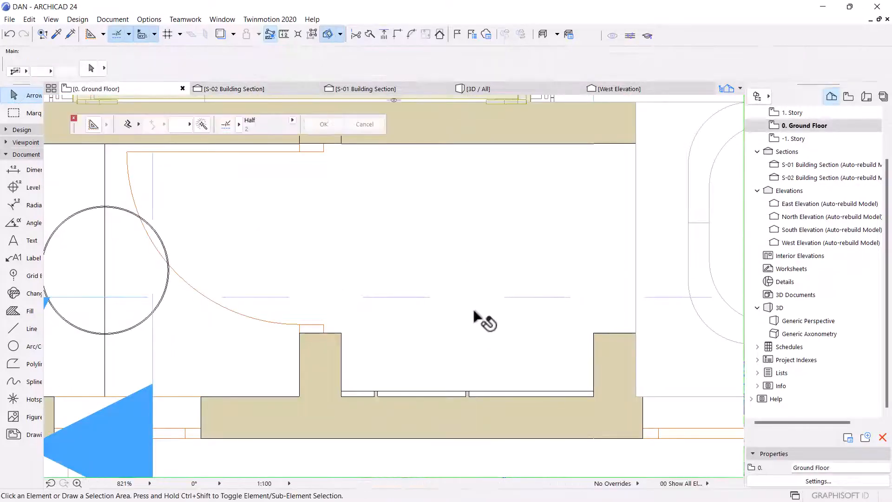
pyautogui.scroll(7, 478, 319)
pyautogui.click(413, 355)
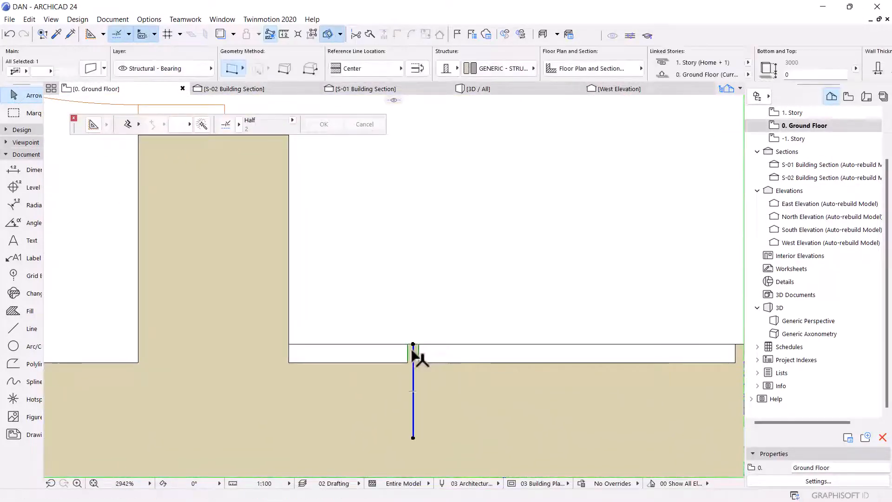
pyautogui.hotkey('ctrl', 'e')
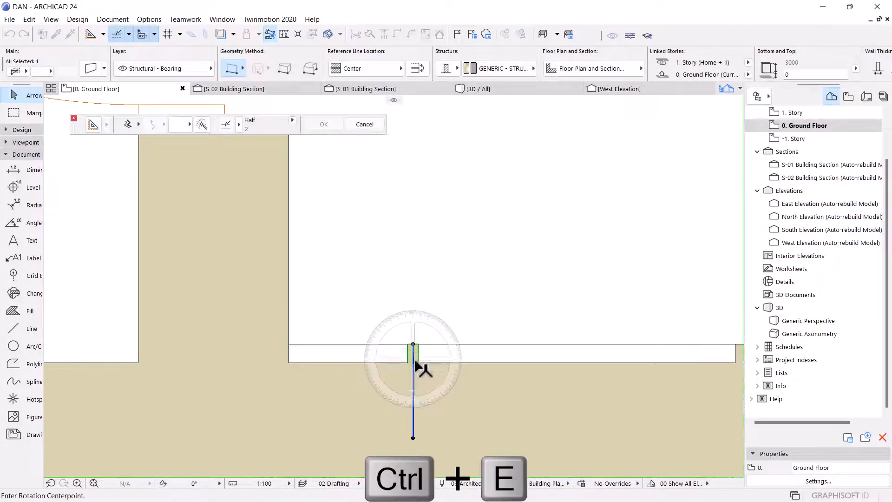
pyautogui.scroll(2, 413, 358)
pyautogui.scroll(2, 415, 367)
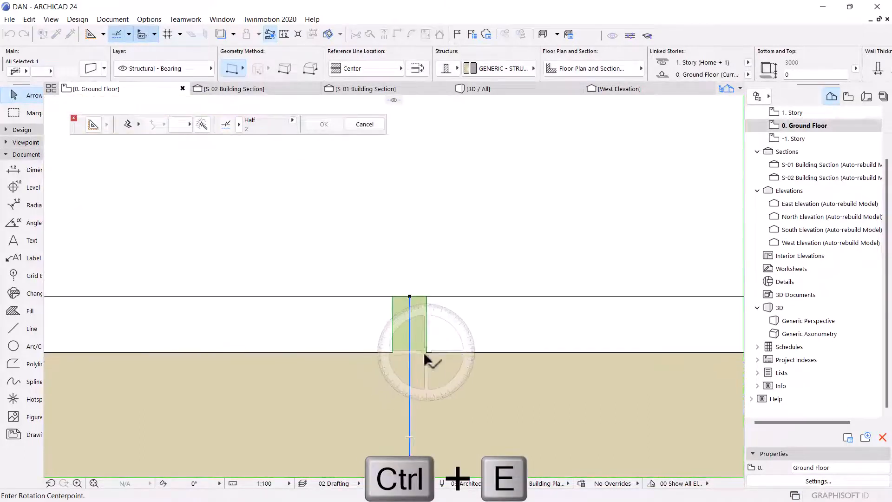
pyautogui.click(423, 357)
pyautogui.click(427, 392)
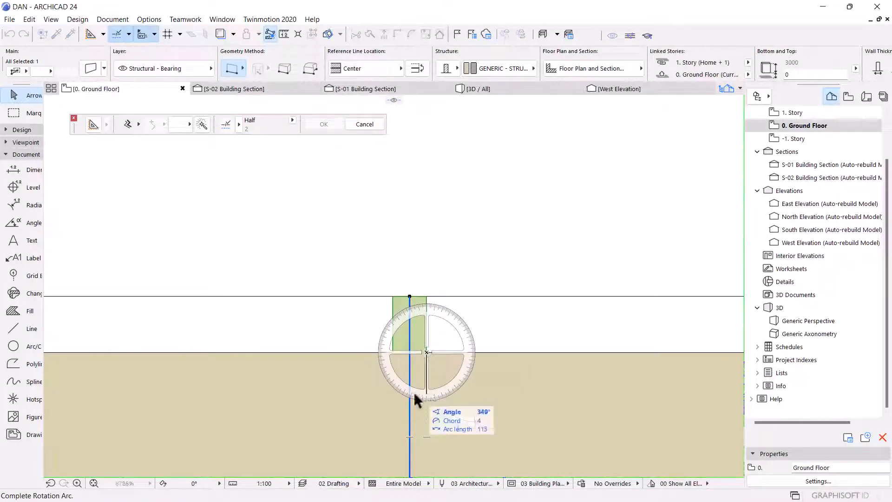
pyautogui.click(351, 355)
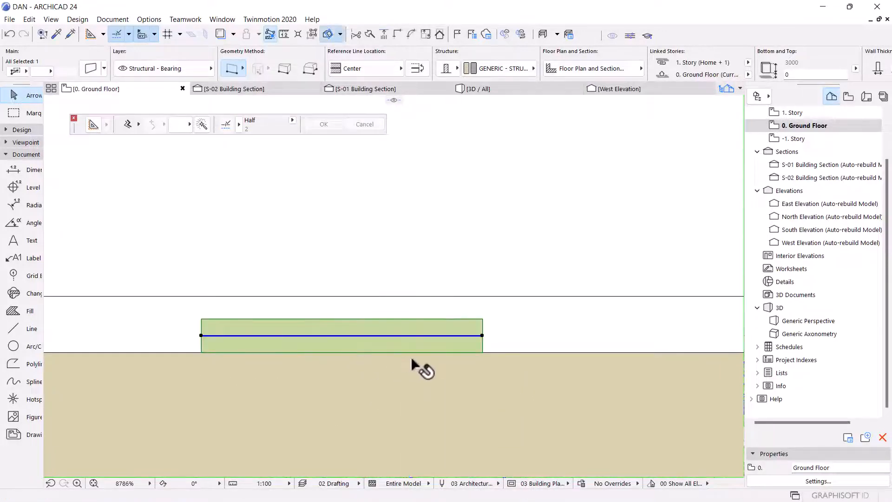
pyautogui.scroll(-3, 404, 353)
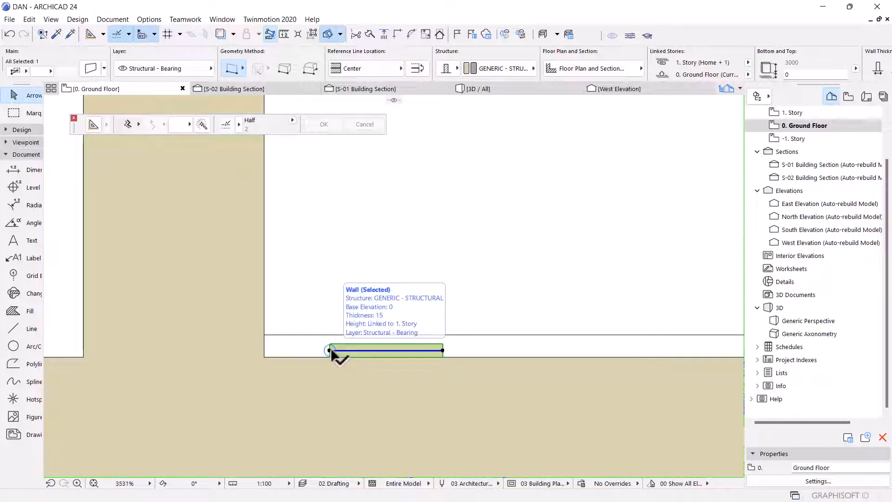
# - In the S-02 section, move the rotated wall 85 mm left so its right edge meets the left face of the shortened divider
pyautogui.click(232, 89)
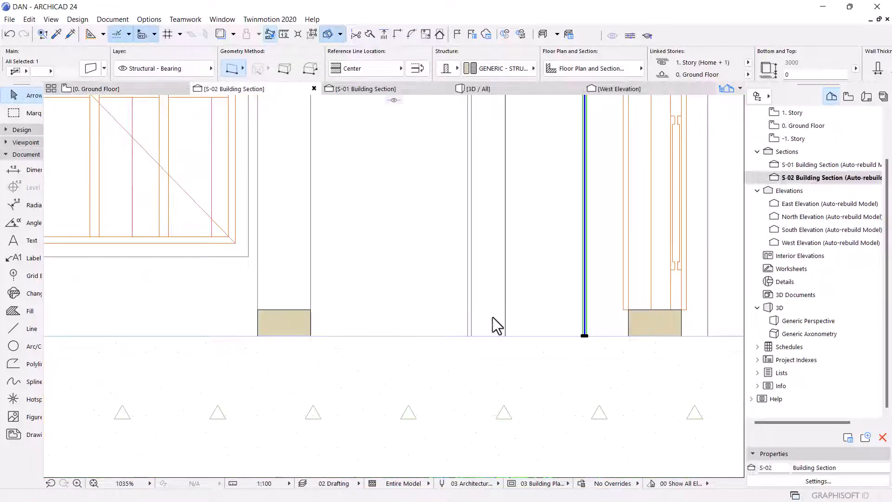
pyautogui.scroll(-3, 538, 260)
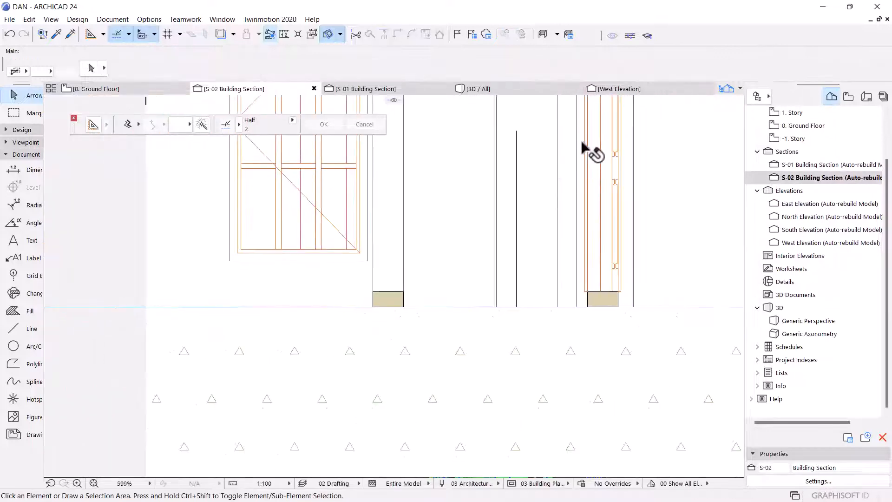
pyautogui.scroll(-7, 539, 264)
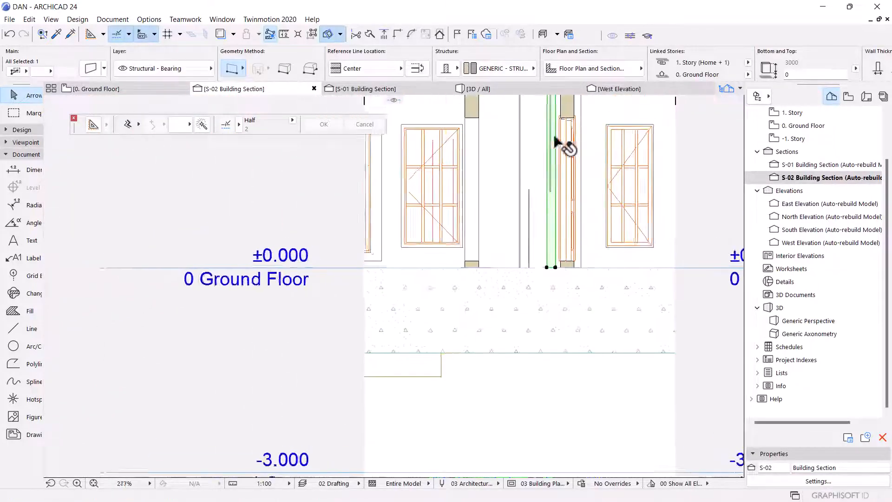
pyautogui.scroll(8, 543, 148)
pyautogui.hotkey('ctrl', 'd')
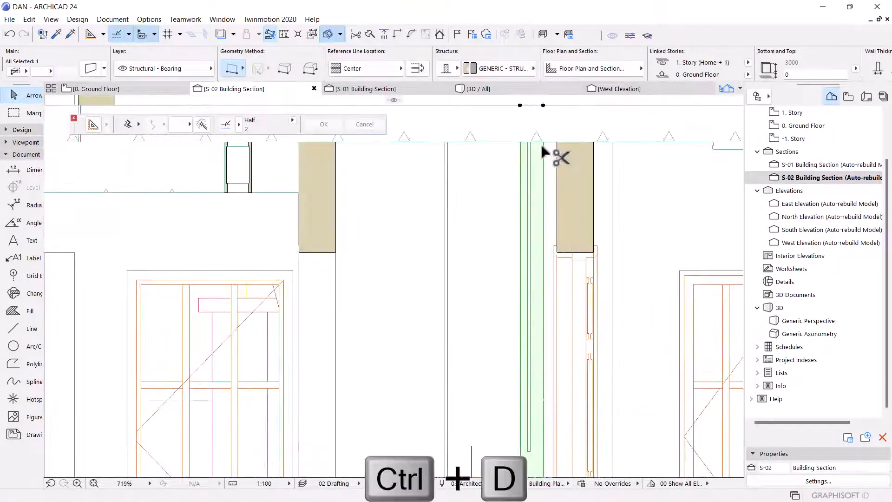
pyautogui.scroll(2, 545, 151)
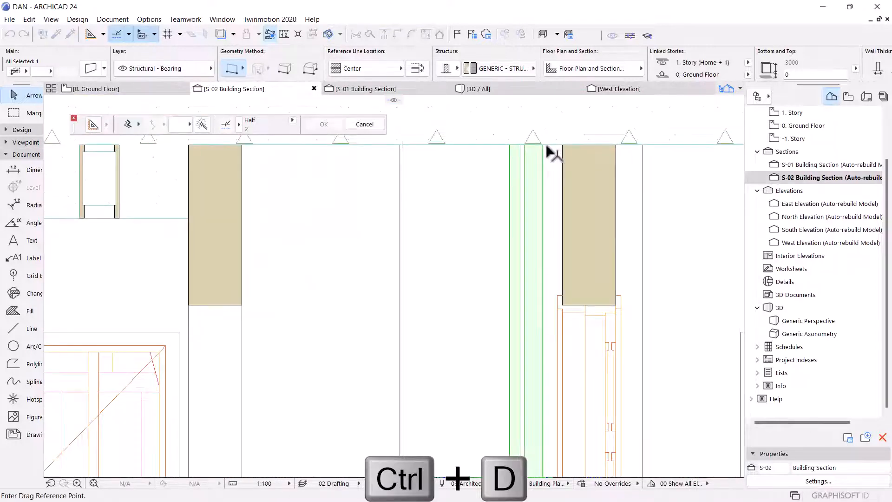
pyautogui.scroll(5, 548, 148)
pyautogui.click(542, 145)
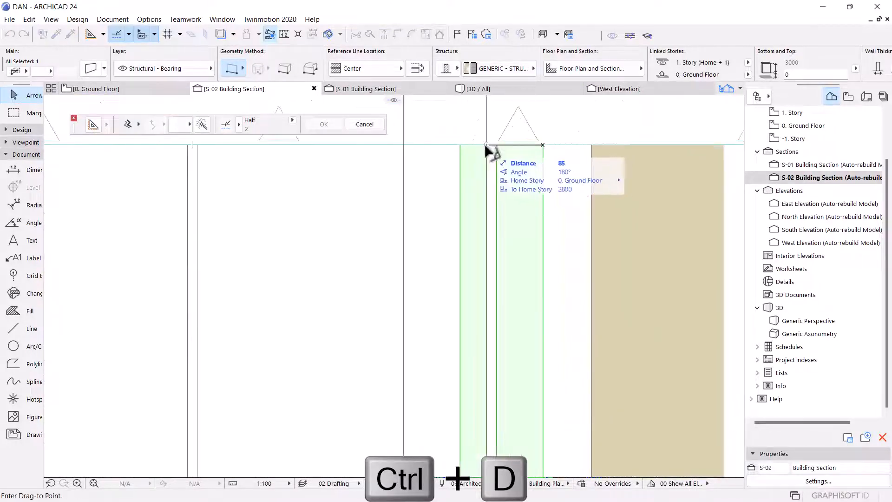
pyautogui.scroll(-10, 513, 233)
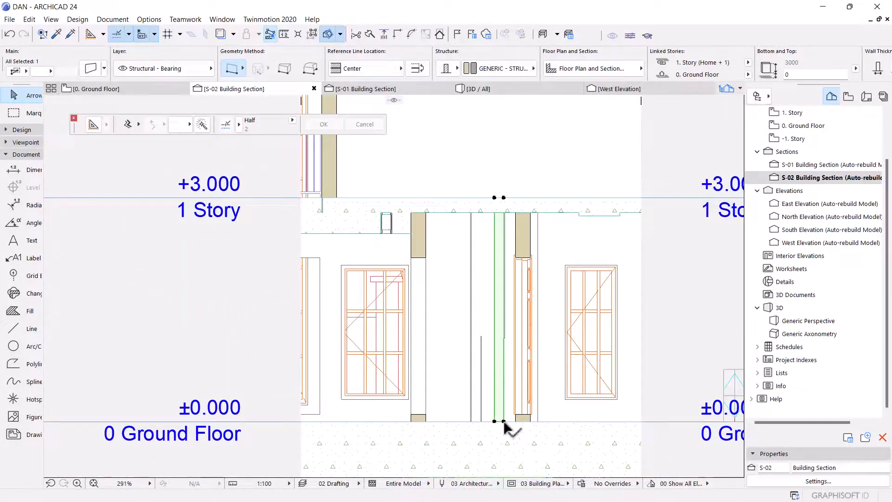
# - Raise the rotated wall's bottom edge to 1150 mm, level with the top of the vertical guide line
pyautogui.click(503, 422)
pyautogui.scroll(5, 511, 348)
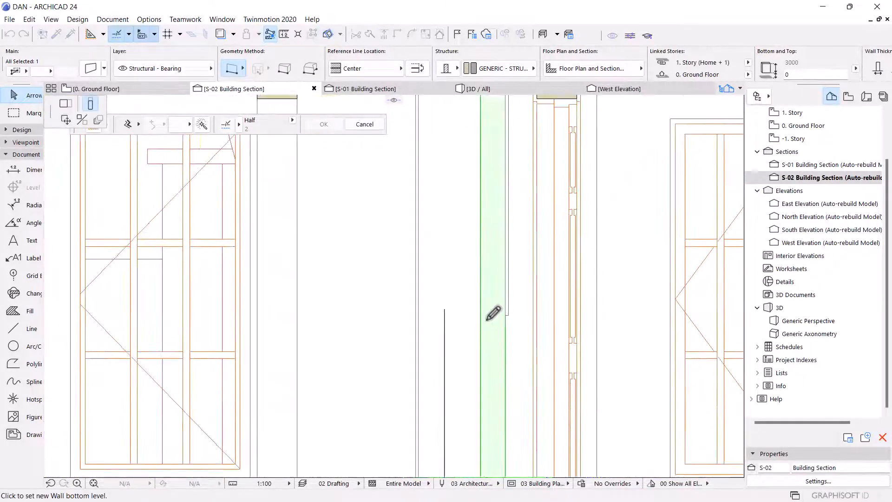
pyautogui.click(418, 305)
pyautogui.scroll(-1, 447, 331)
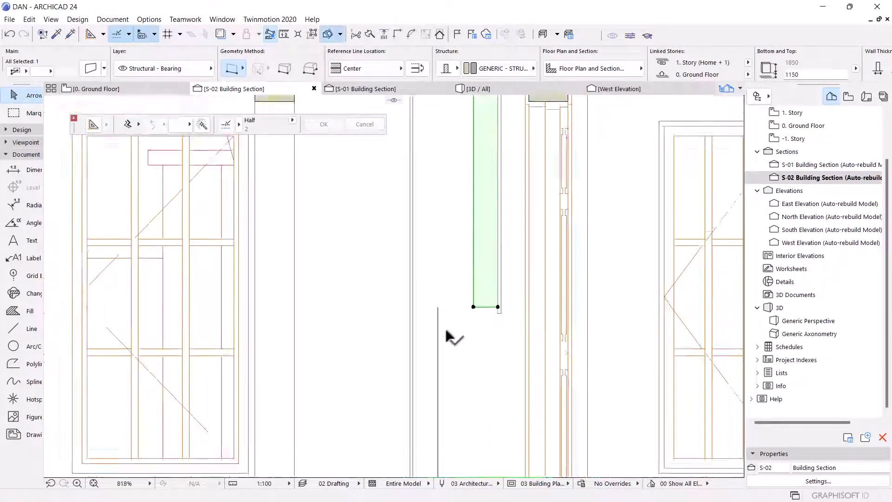
# - Lower the rotated wall's top edge to leave a horizontal panel about 15 mm high, starting at 1150 mm
pyautogui.scroll(-4, 447, 331)
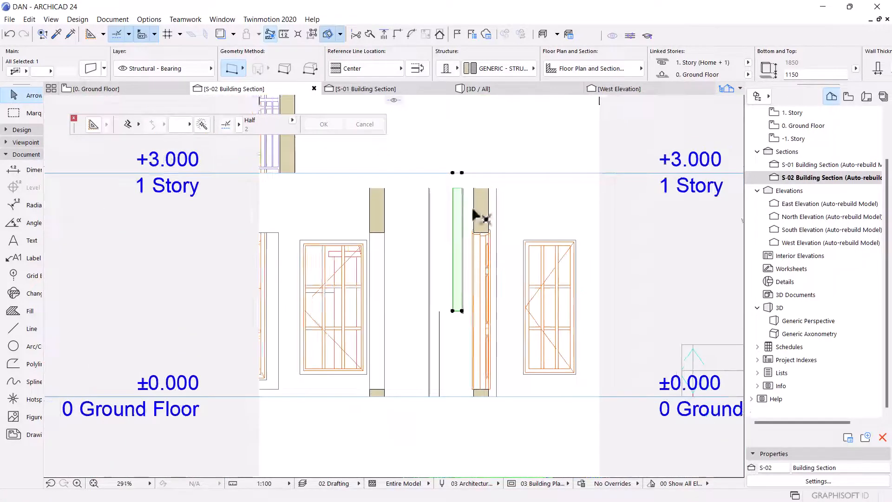
pyautogui.click(462, 173)
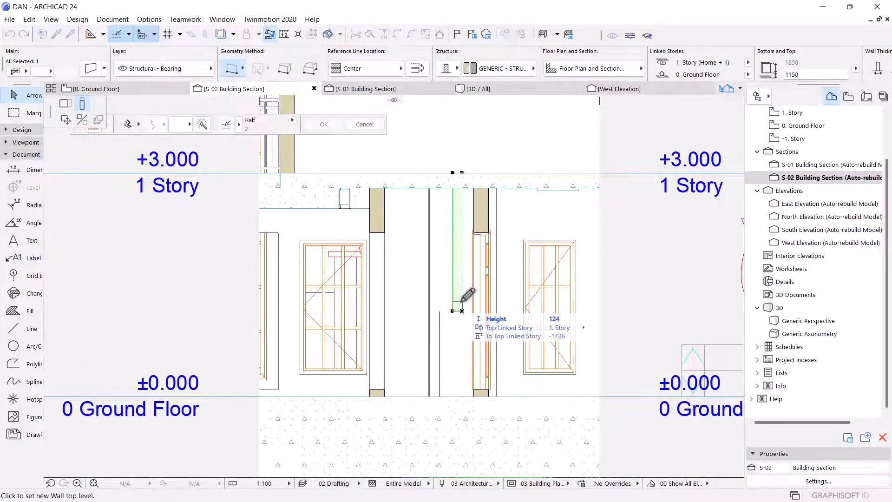
pyautogui.scroll(7, 468, 306)
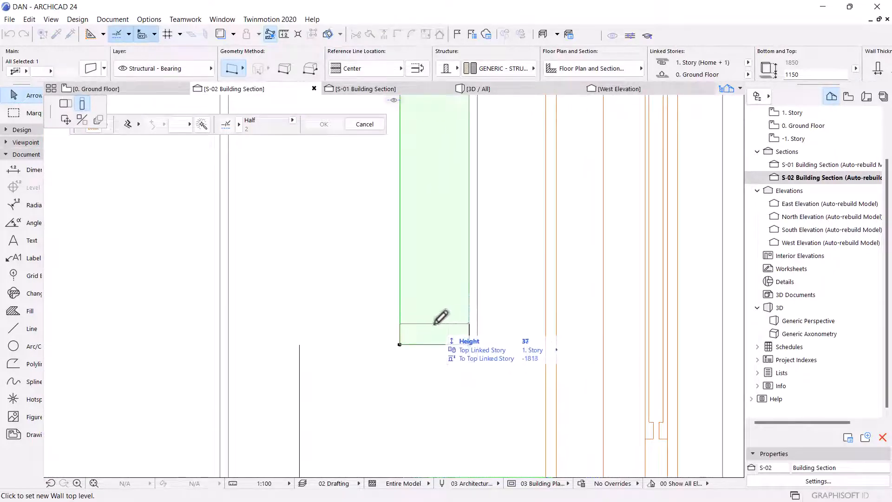
pyautogui.scroll(1, 477, 323)
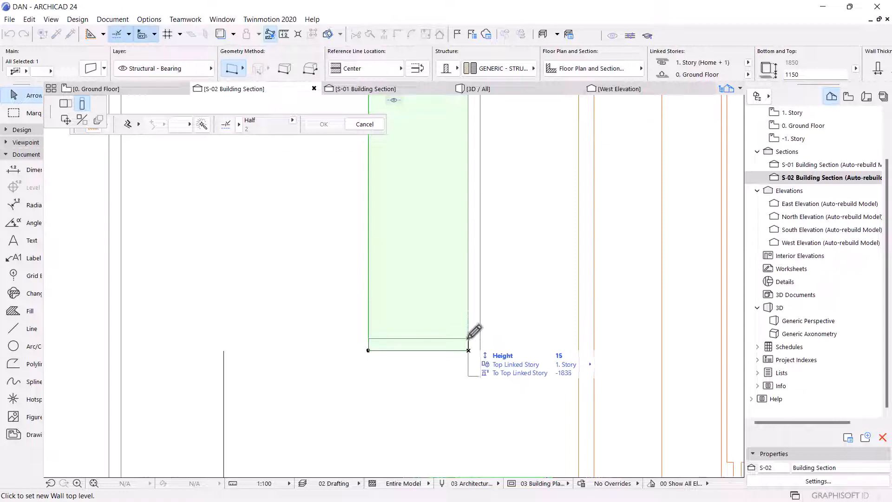
pyautogui.click(468, 339)
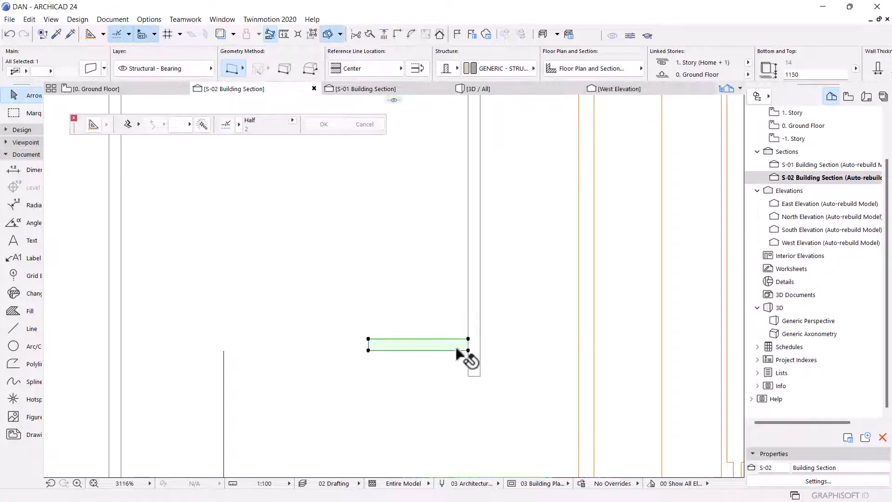
pyautogui.click(369, 339)
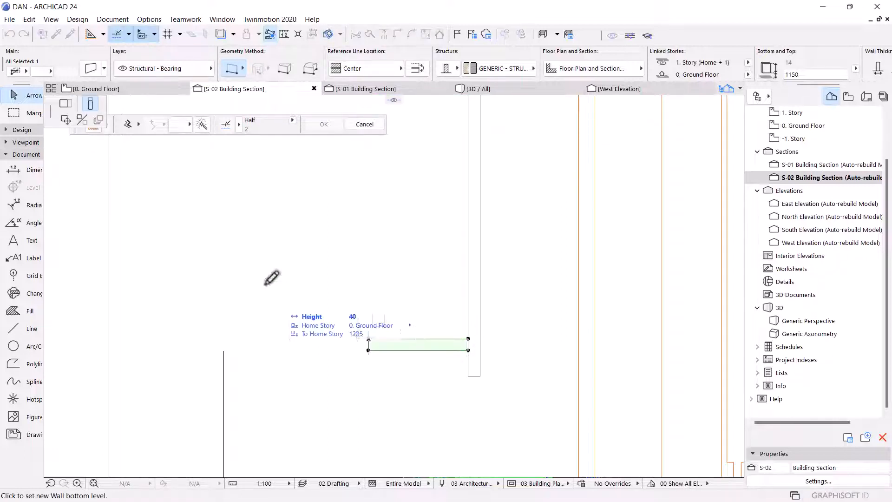
pyautogui.click(63, 104)
pyautogui.scroll(-2, 528, 323)
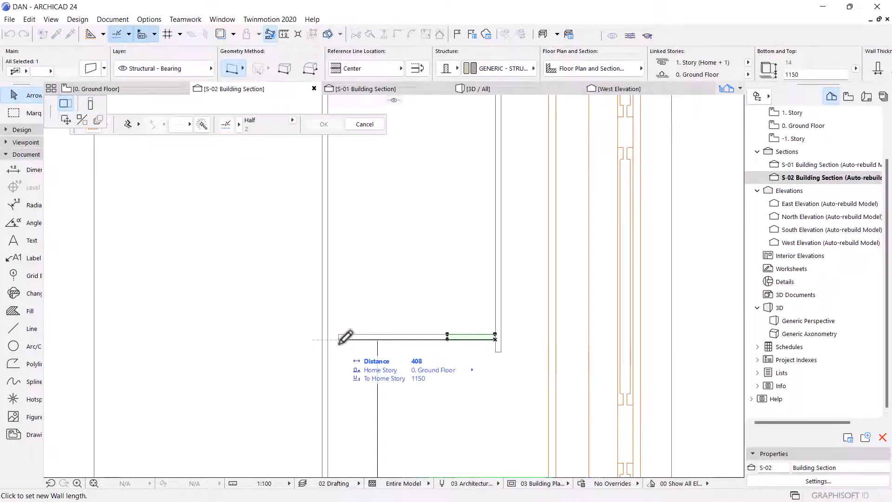
pyautogui.press('Escape')
pyautogui.press('Escape')
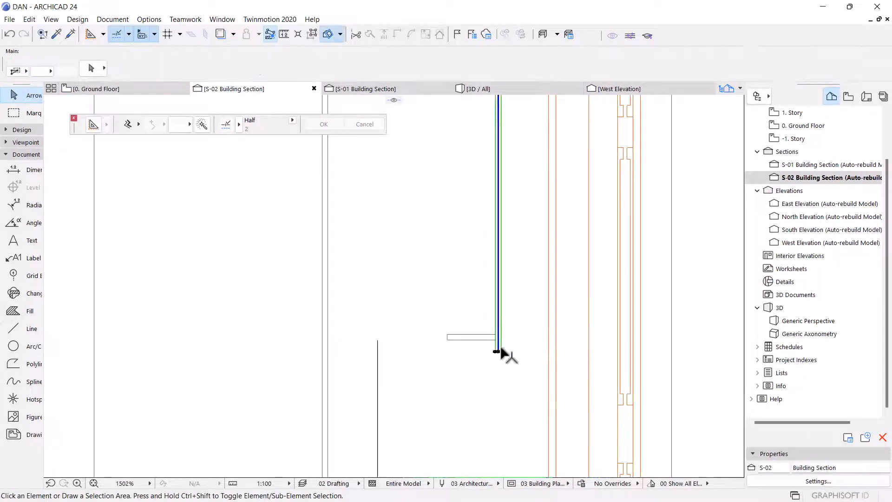
# - Raise the bottom edge of the adjoining vertical divider to 1150 mm, flush with the horizontal panel's underside
pyautogui.click(499, 352)
pyautogui.scroll(2, 489, 360)
pyautogui.scroll(2, 490, 359)
pyautogui.click(499, 343)
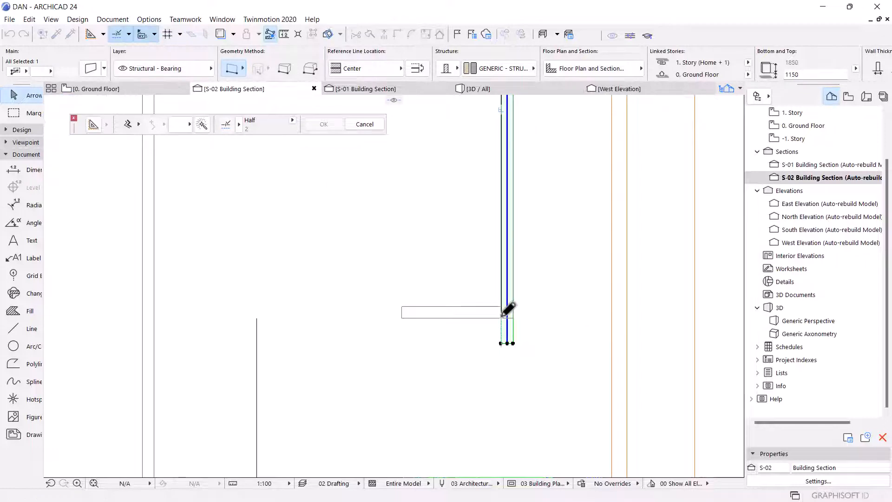
pyautogui.scroll(-8, 507, 308)
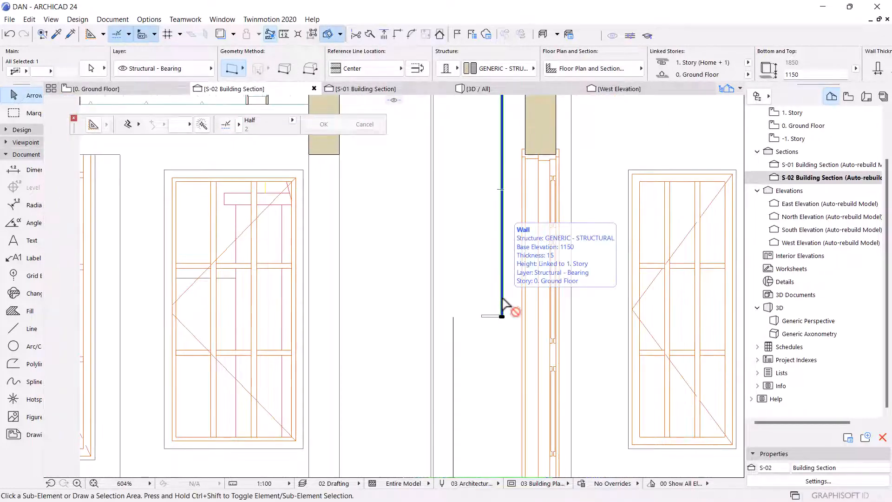
# - Copy the horizontal panel 600 mm straight up along the divider, placing the copy's base at 1750 mm
pyautogui.click(491, 314)
pyautogui.hotkey('ctrl', 'shift', 'd')
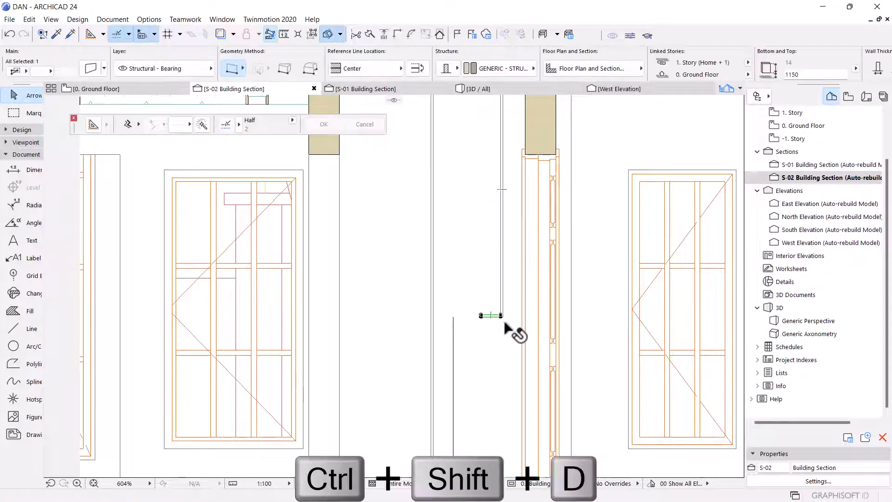
pyautogui.click(502, 299)
pyautogui.scroll(3, 502, 309)
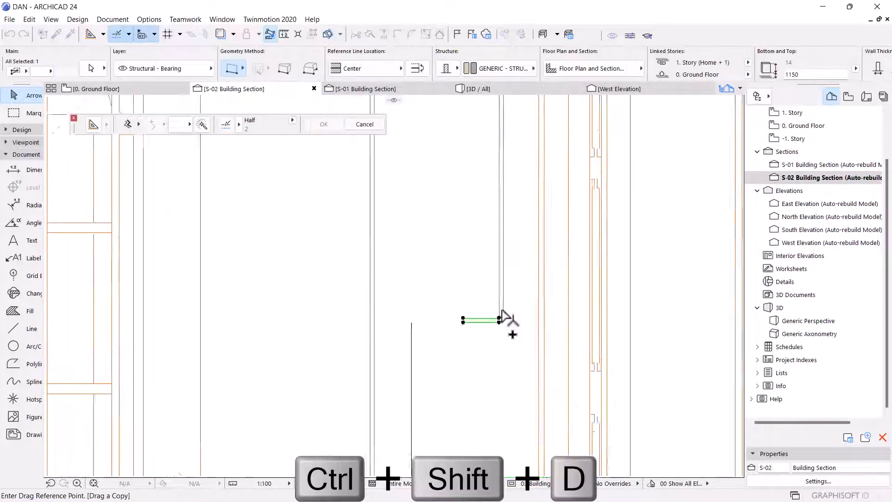
pyautogui.click(499, 320)
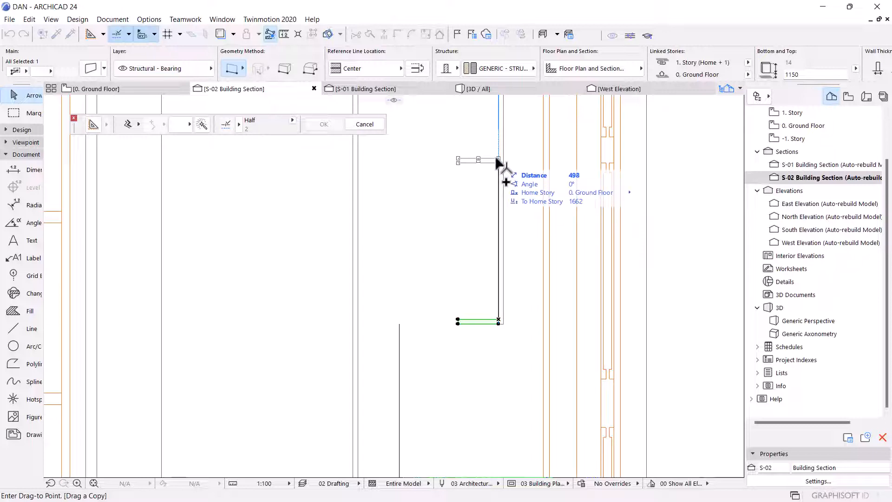
pyautogui.click(498, 160)
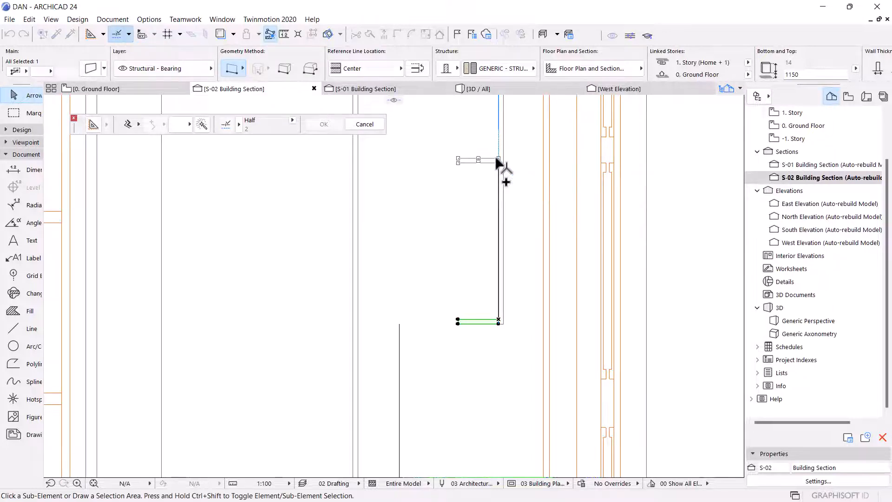
pyautogui.scroll(5, 488, 211)
pyautogui.scroll(4, 470, 222)
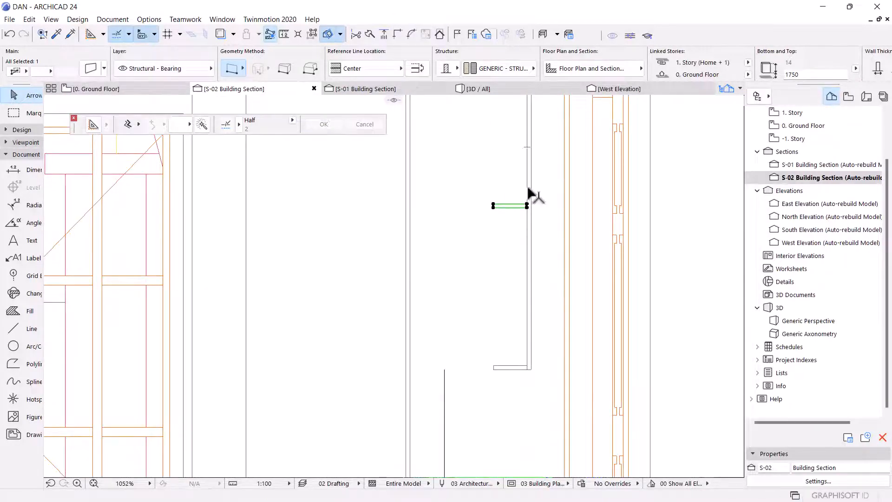
# - Lower the vertical divider's top edge to the top face of the upper horizontal panel, giving a height of 614 mm
pyautogui.click(529, 288)
pyautogui.scroll(-5, 514, 338)
pyautogui.scroll(8, 517, 146)
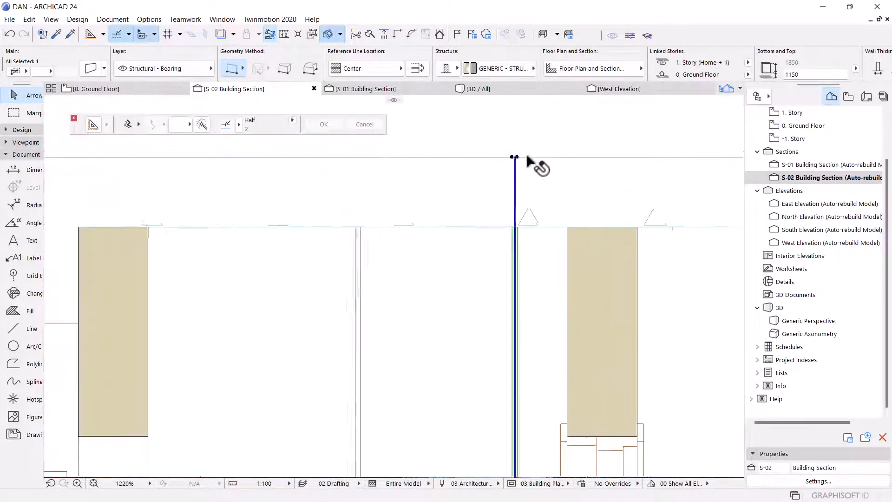
pyautogui.click(511, 159)
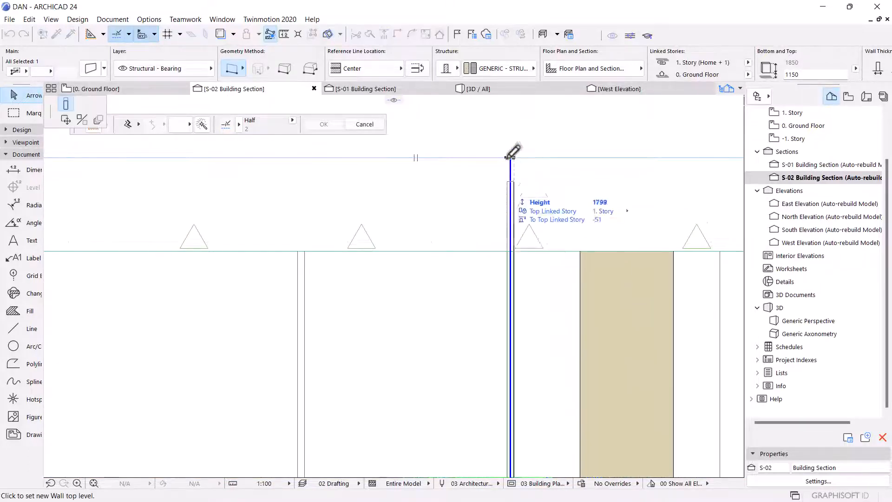
pyautogui.scroll(-5, 508, 229)
pyautogui.scroll(5, 507, 319)
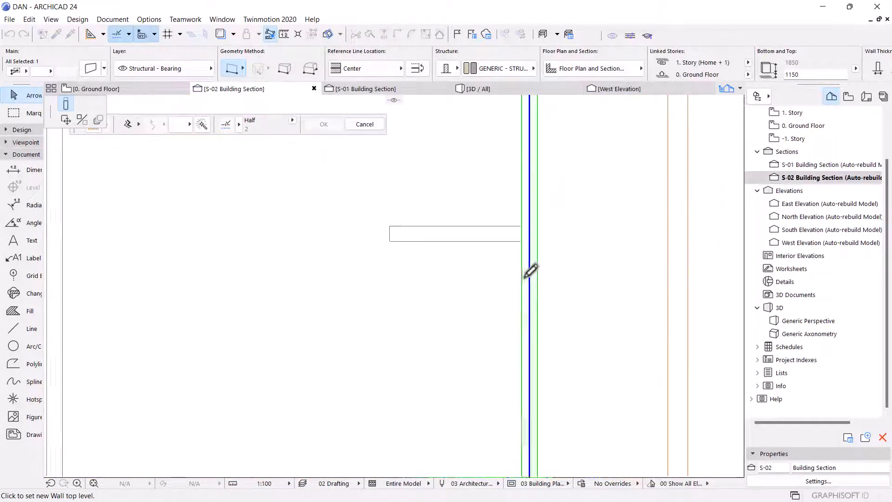
pyautogui.click(525, 214)
pyautogui.scroll(-3, 524, 239)
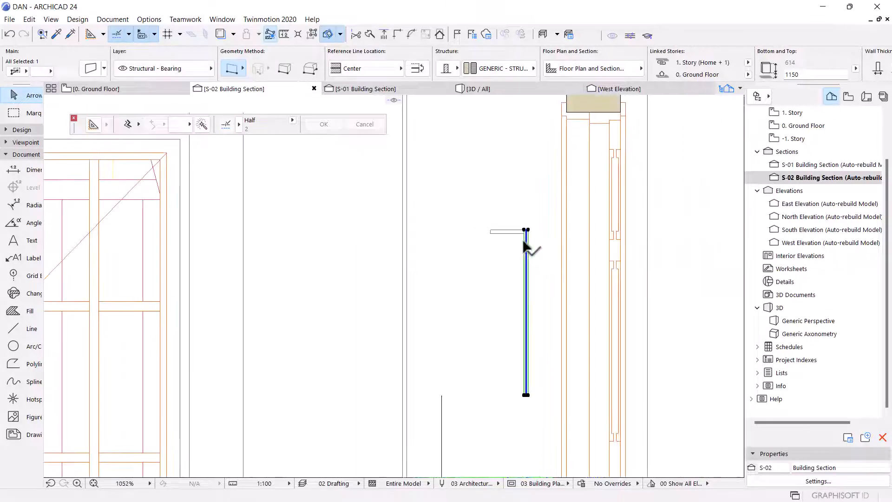
pyautogui.scroll(-3, 527, 228)
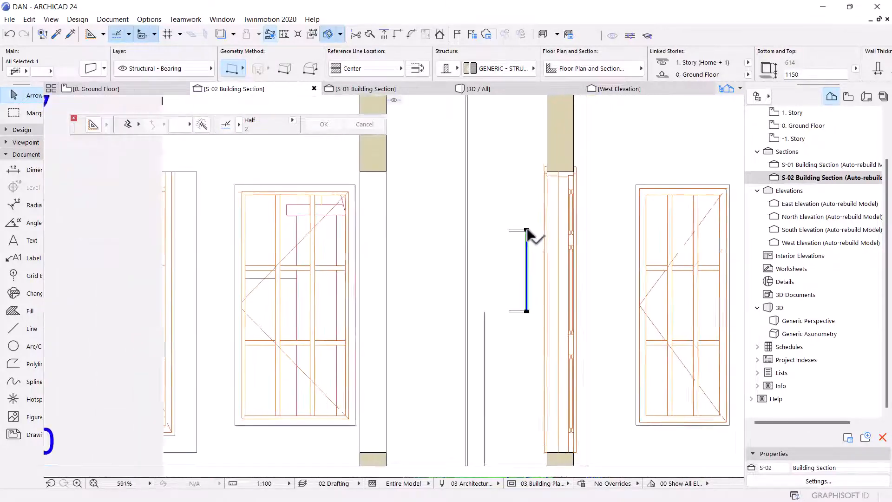
pyautogui.scroll(2, 526, 255)
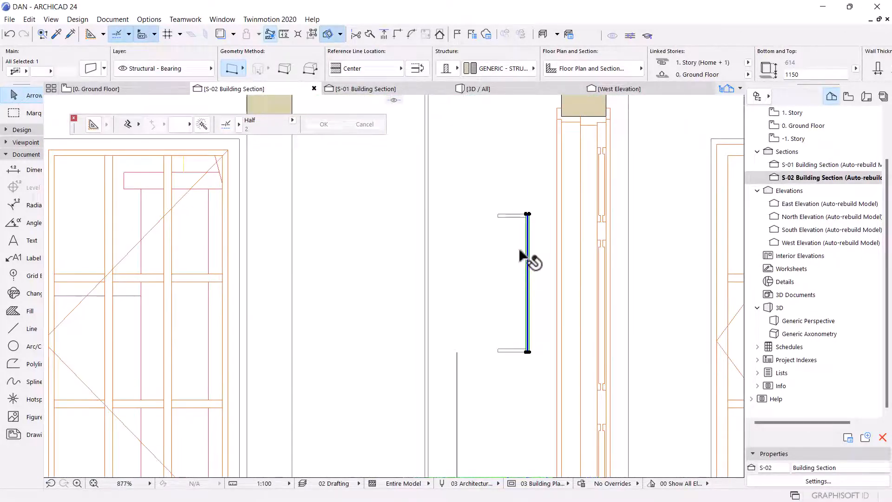
pyautogui.scroll(-2, 524, 246)
pyautogui.scroll(2, 532, 223)
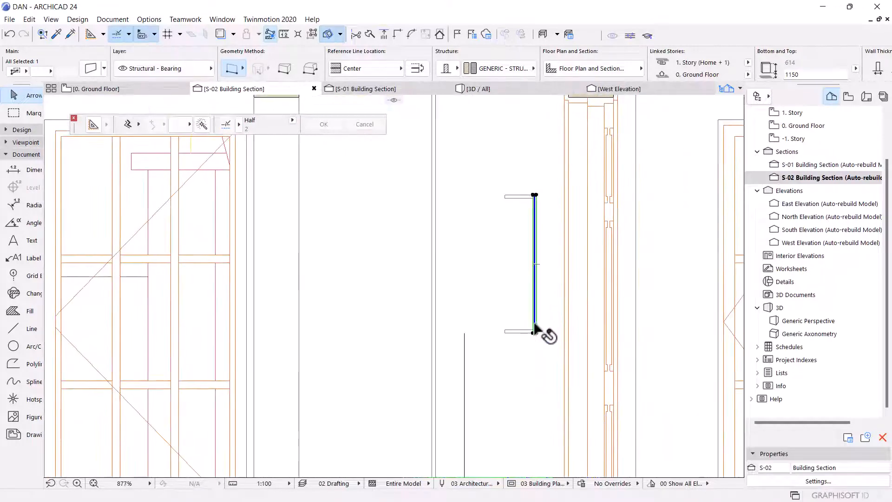
pyautogui.hotkey('ctrl', 'alt', 'm')
pyautogui.scroll(3, 531, 357)
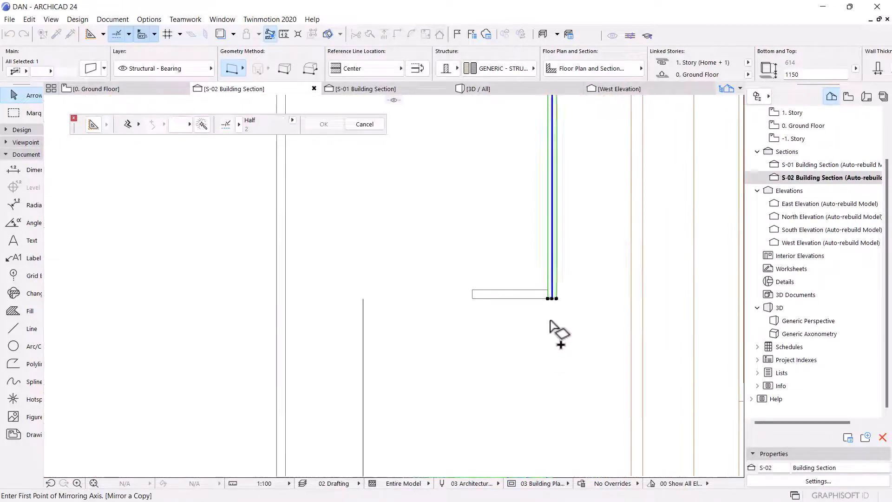
pyautogui.scroll(2, 561, 321)
pyautogui.press('Escape')
pyautogui.press('Escape')
# - Enable surface overrides for the shortened divider and both horizontal panels, and set the first surface to Paint - Anthracite DA-16
pyautogui.click(555, 270)
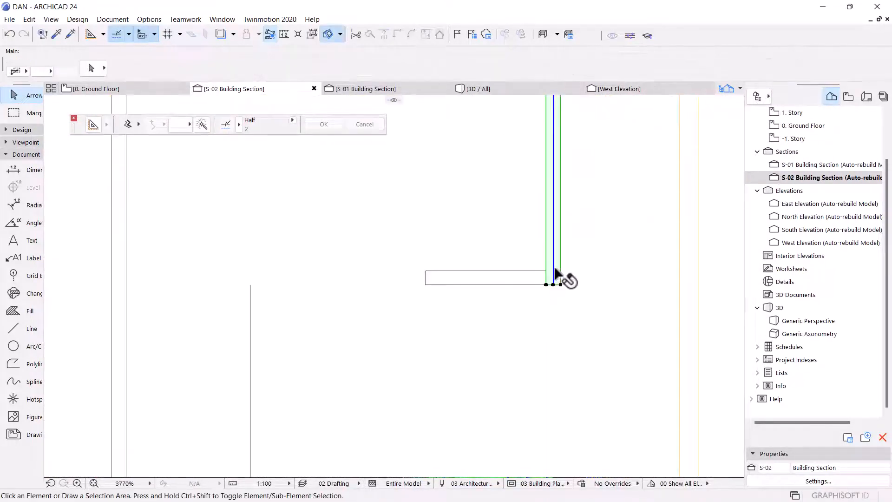
pyautogui.scroll(-3, 515, 335)
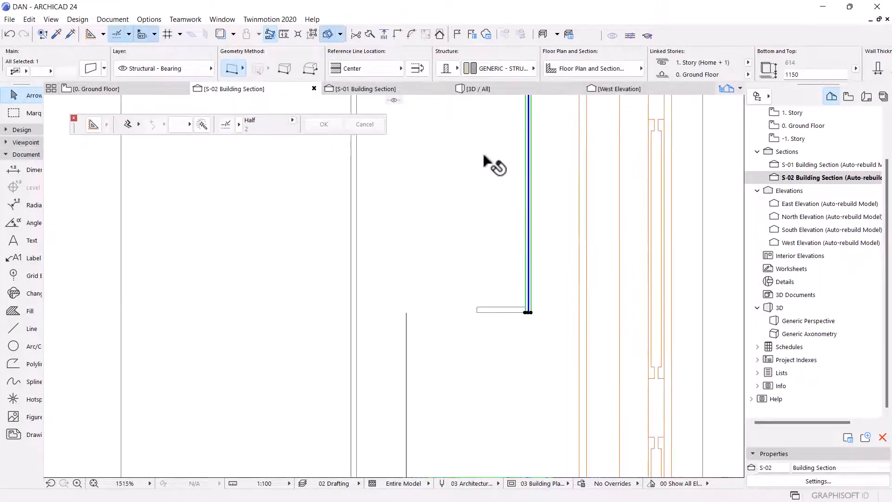
pyautogui.scroll(-1, 484, 206)
pyautogui.scroll(1, 488, 143)
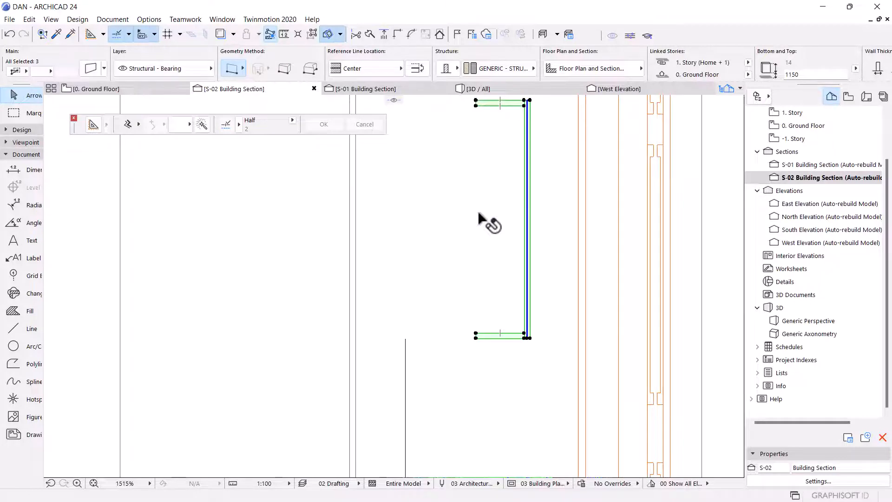
pyautogui.hotkey('ctrl', 't')
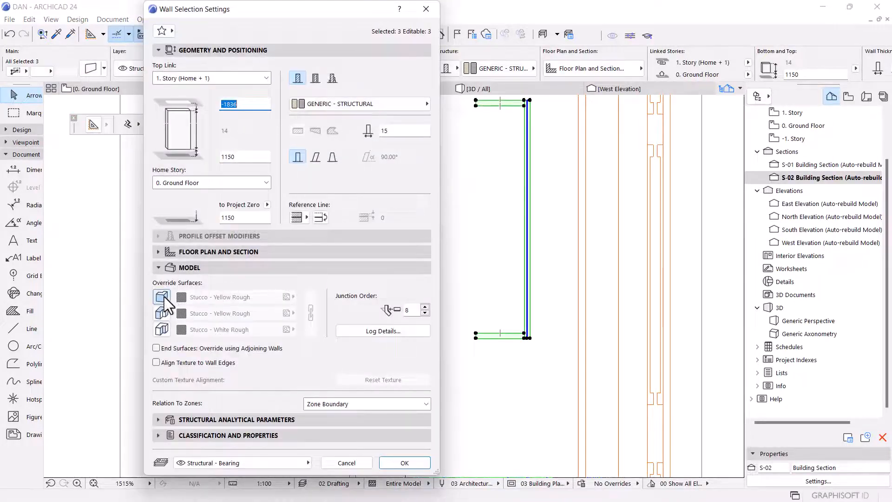
pyautogui.click(180, 313)
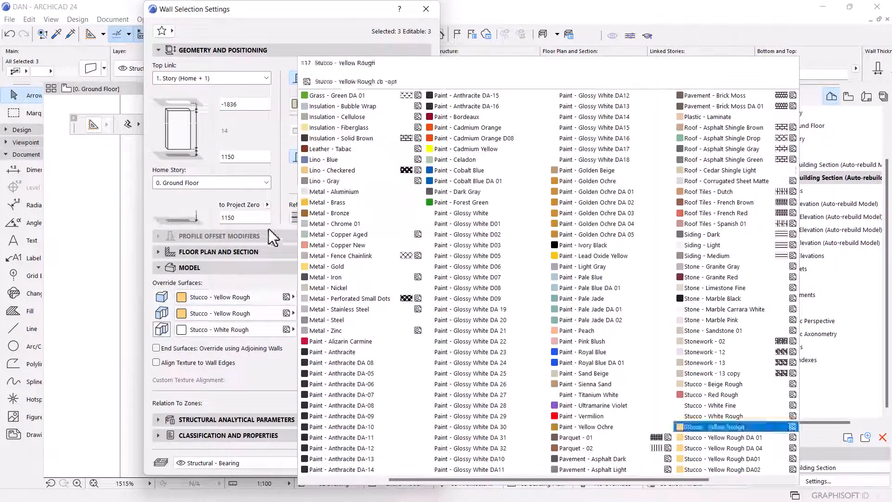
pyautogui.click(471, 106)
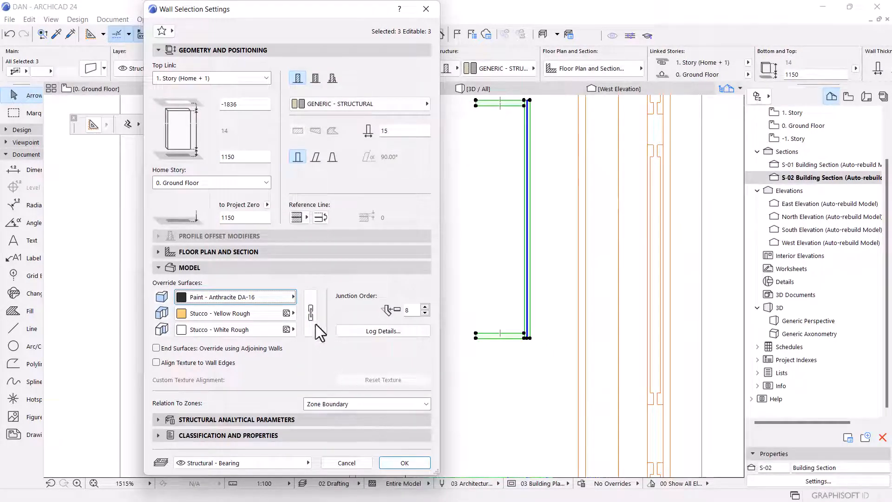
pyautogui.click(404, 463)
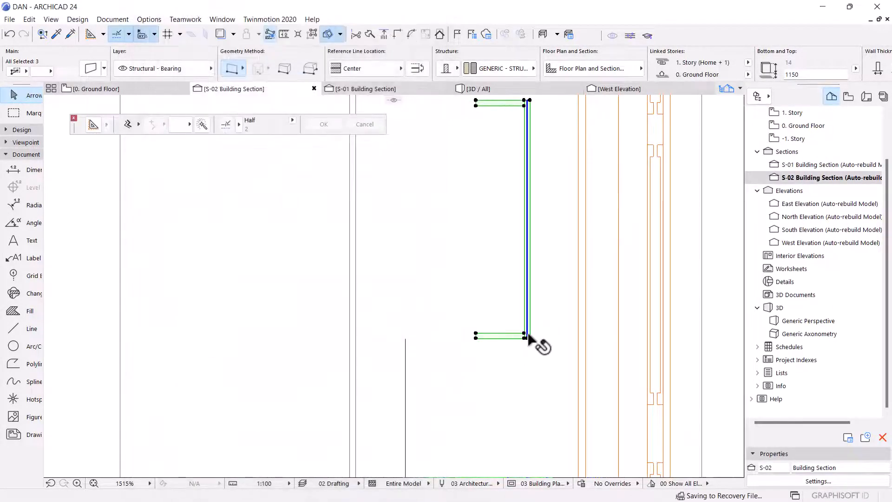
# - Mirror a copy of the short vertical divider about the centre of the tall middle divider
pyautogui.press('Escape')
pyautogui.click(528, 326)
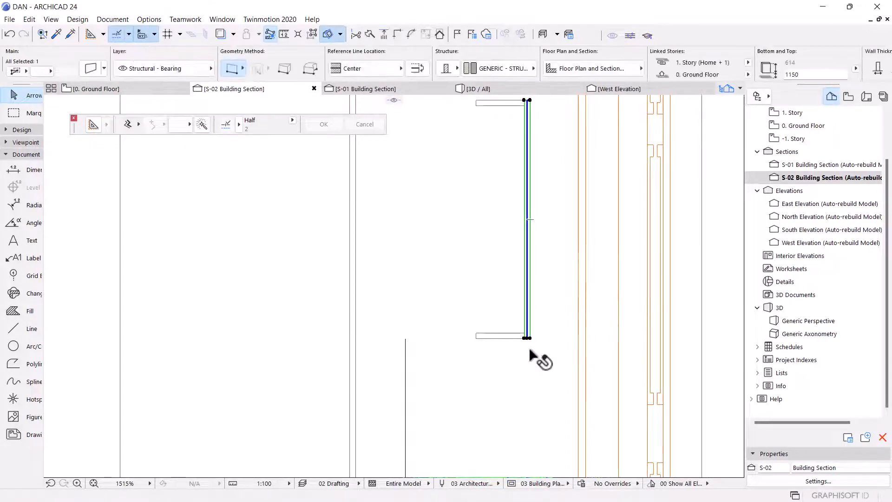
pyautogui.hotkey('ctrl', 'shift', 'm')
pyautogui.scroll(-5, 464, 265)
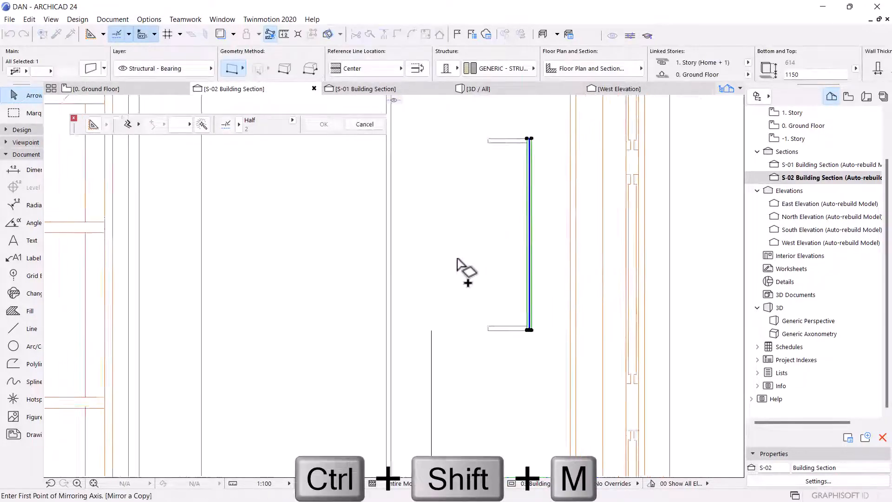
pyautogui.scroll(-2, 431, 360)
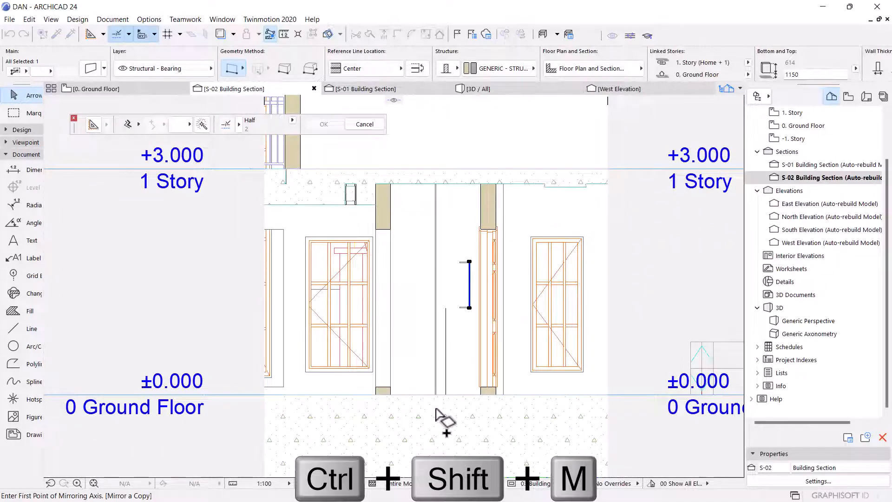
pyautogui.scroll(6, 430, 162)
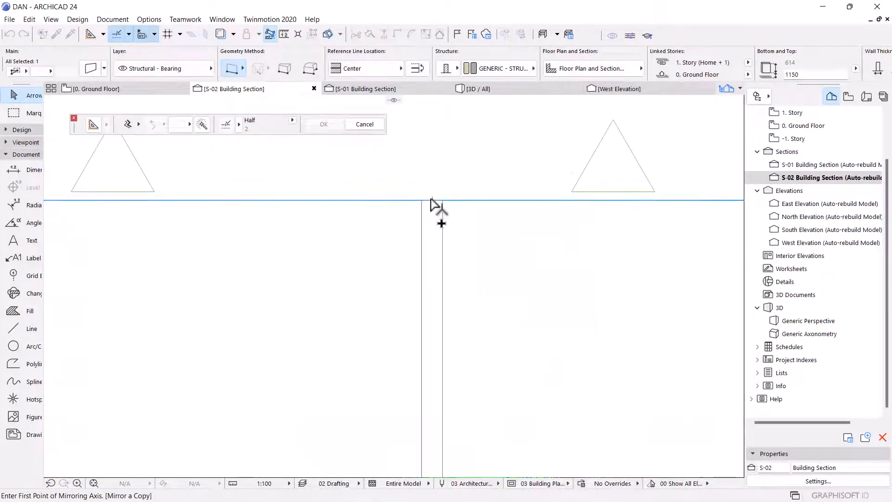
pyautogui.scroll(2, 431, 200)
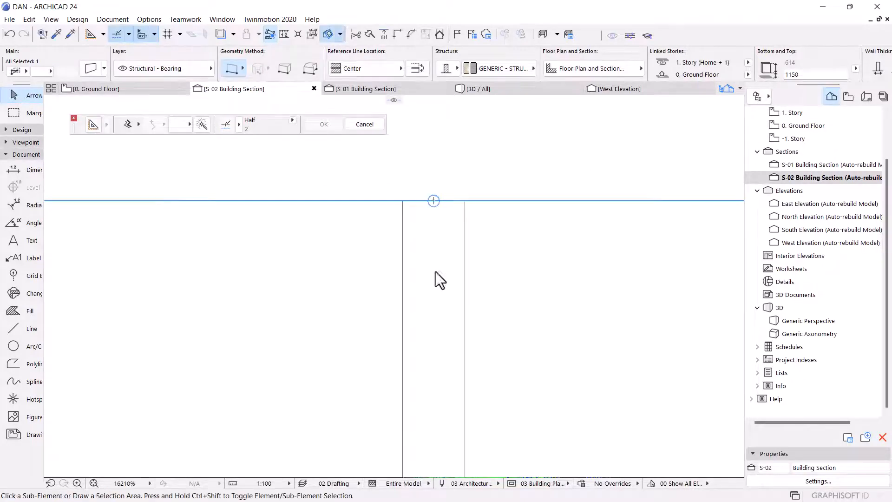
pyautogui.scroll(-2, 433, 205)
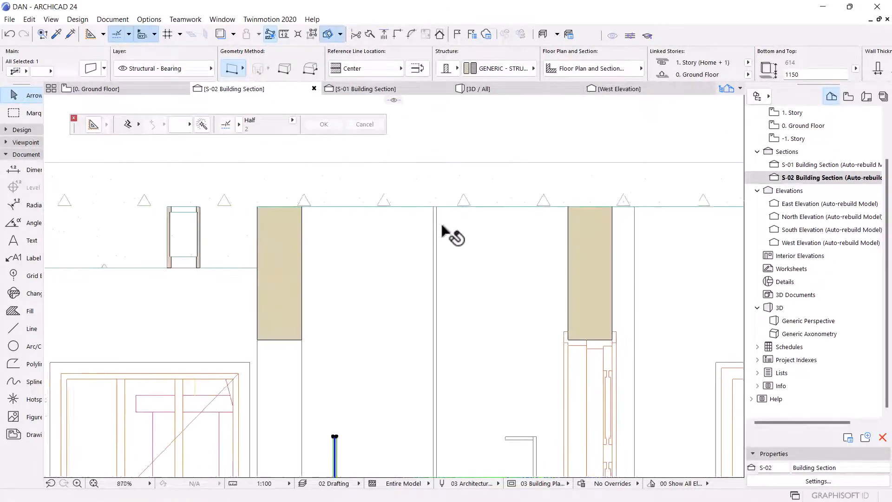
# - Stretch the lower horizontal panel across to the inner face of the mirrored vertical divider
pyautogui.scroll(-2, 437, 225)
pyautogui.scroll(-3, 440, 277)
pyautogui.scroll(3, 475, 419)
pyautogui.scroll(2, 477, 421)
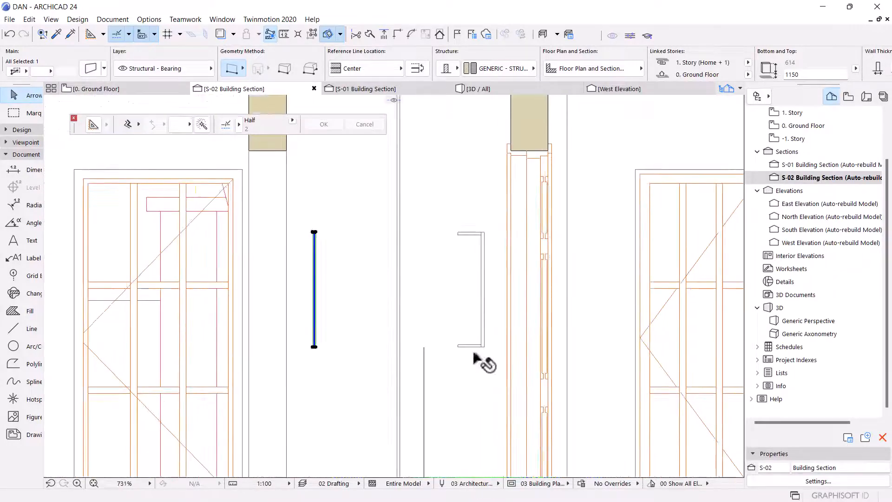
pyautogui.scroll(6, 463, 350)
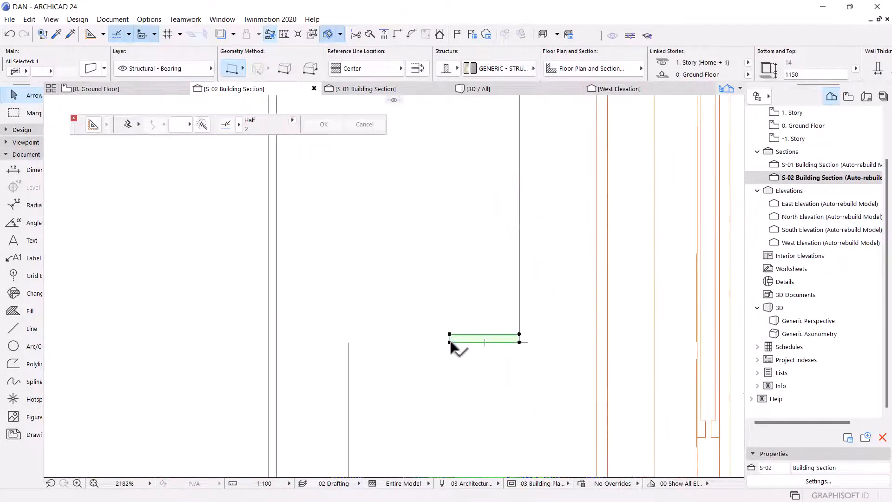
pyautogui.click(449, 342)
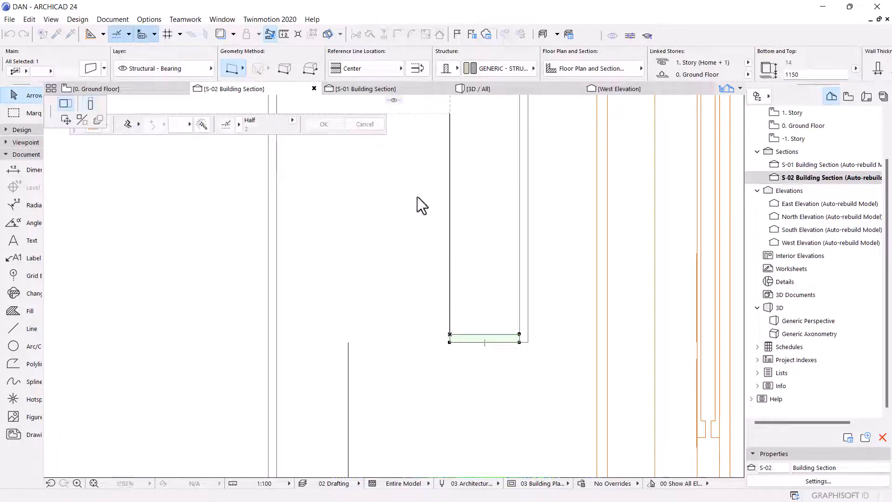
pyautogui.scroll(-5, 356, 271)
pyautogui.scroll(5, 368, 265)
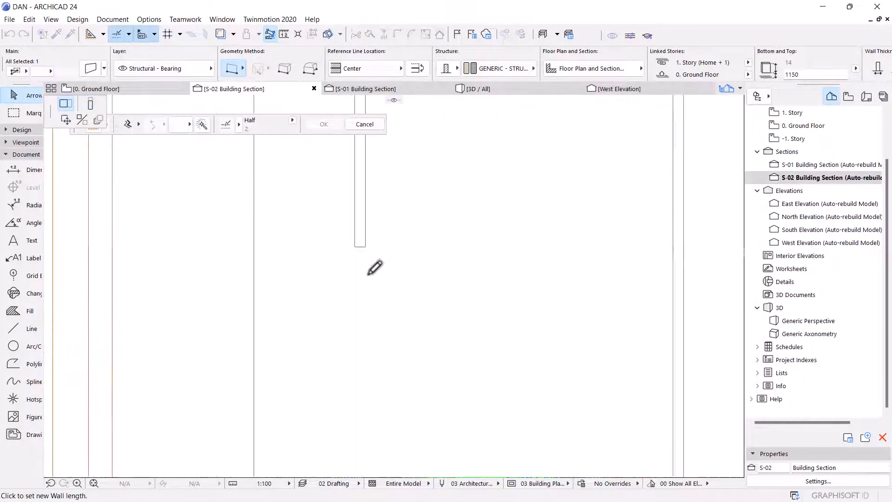
pyautogui.click(364, 237)
pyautogui.scroll(-4, 358, 378)
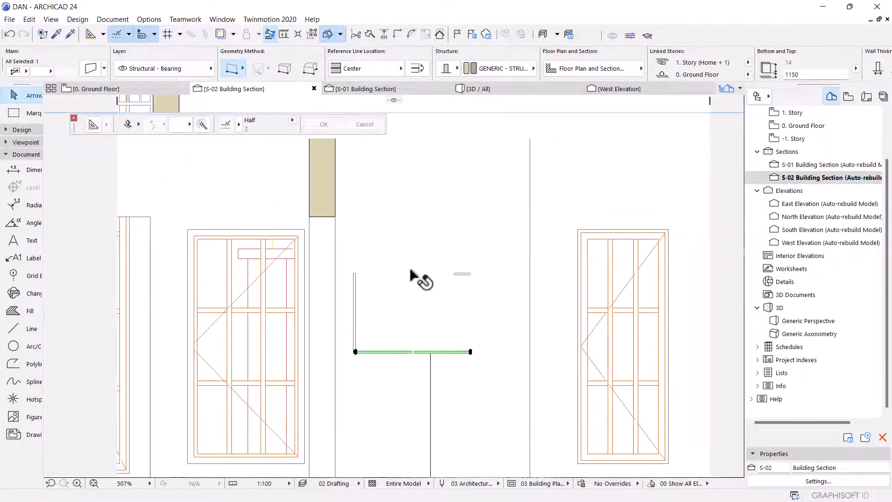
# - Stretch the upper horizontal panel to the mirrored divider's inner face, giving a length of 900 mm
pyautogui.click(455, 274)
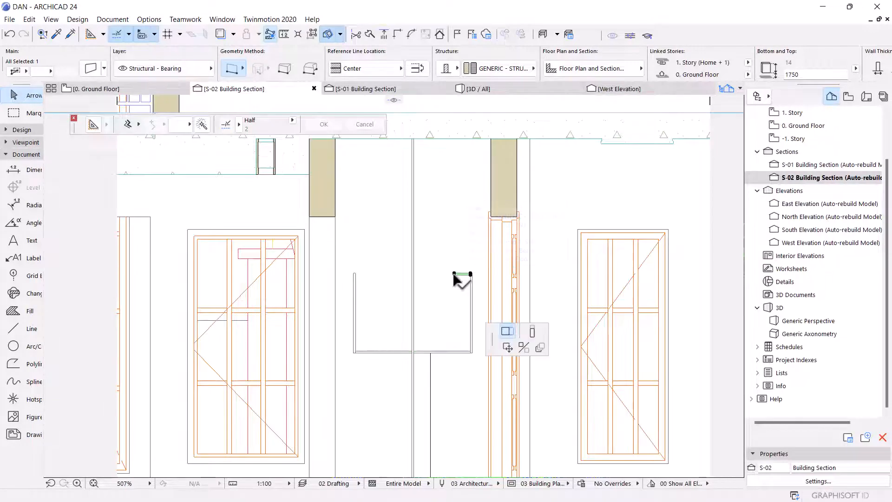
pyautogui.scroll(3, 351, 265)
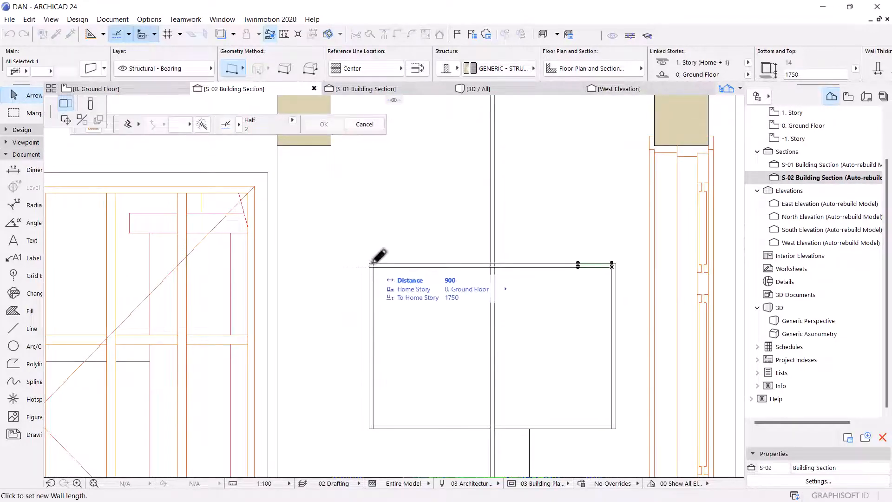
pyautogui.click(373, 263)
pyautogui.scroll(-4, 384, 246)
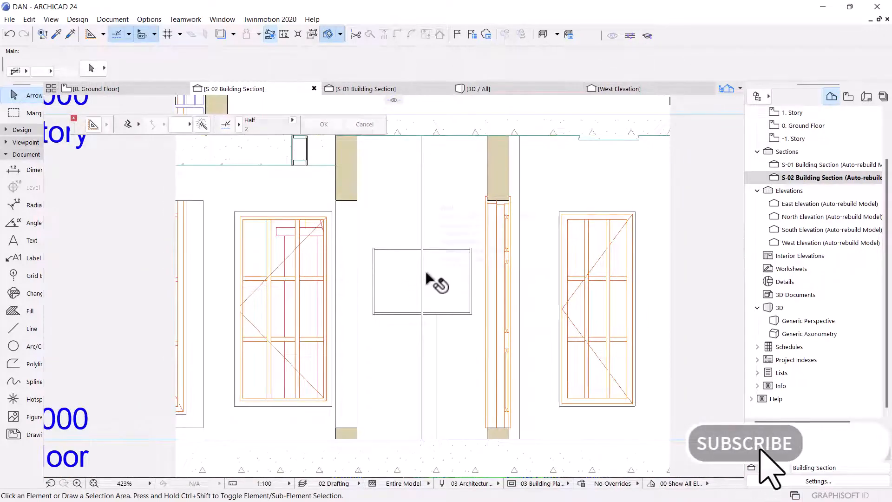
# - Delete the full-height 15 mm wall running through the middle of the shelving box
pyautogui.click(421, 193)
pyautogui.scroll(-5, 422, 223)
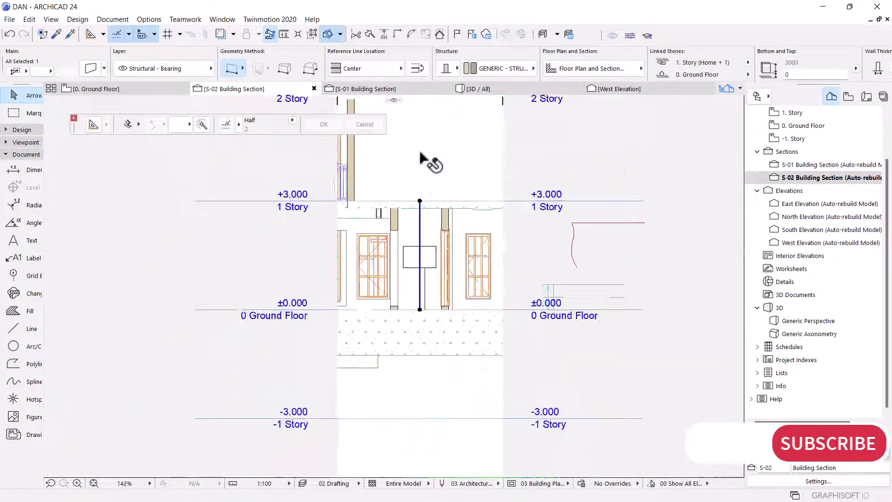
pyautogui.scroll(5, 419, 184)
pyautogui.scroll(5, 423, 234)
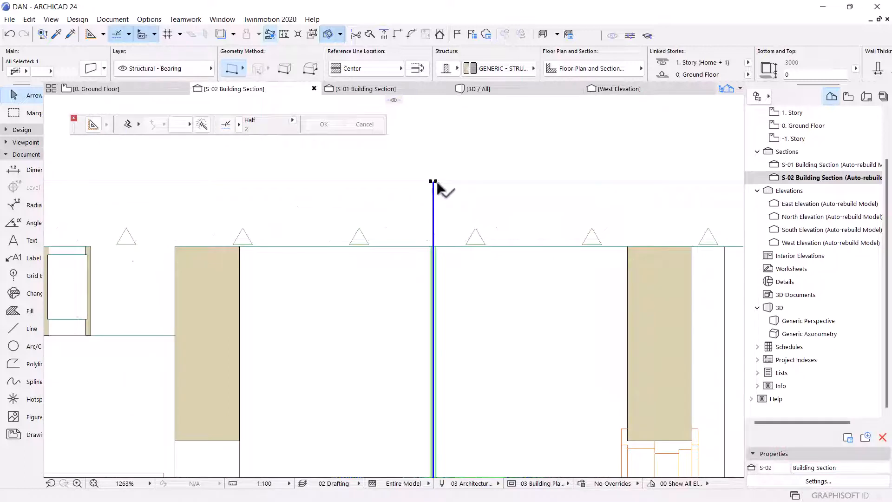
pyautogui.scroll(-5, 438, 184)
pyautogui.press('Escape')
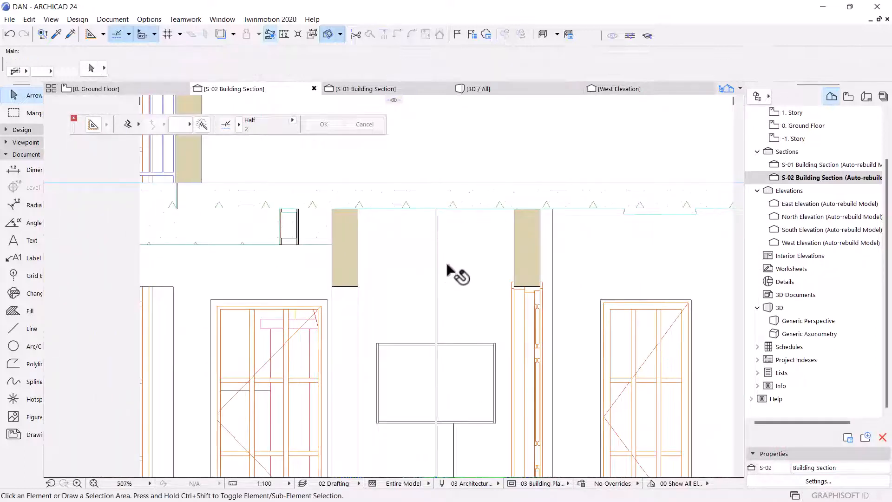
pyautogui.click(439, 265)
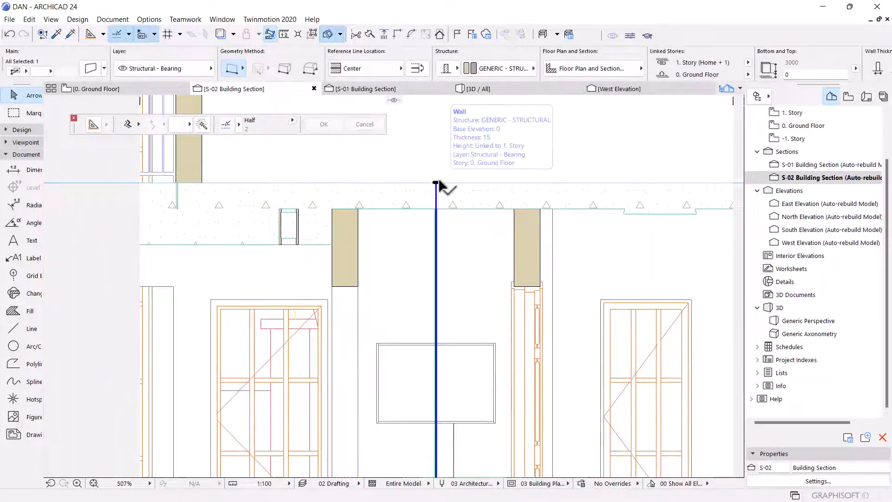
pyautogui.press('Escape')
pyautogui.scroll(-4, 441, 260)
pyautogui.scroll(-4, 443, 254)
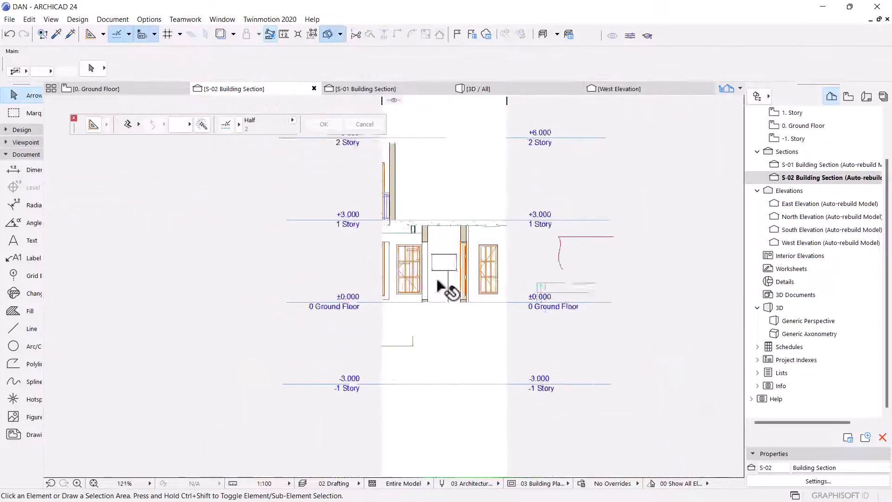
# - Delete the vertical drafting line between the ground-floor level and the underside of the box
pyautogui.scroll(5, 446, 288)
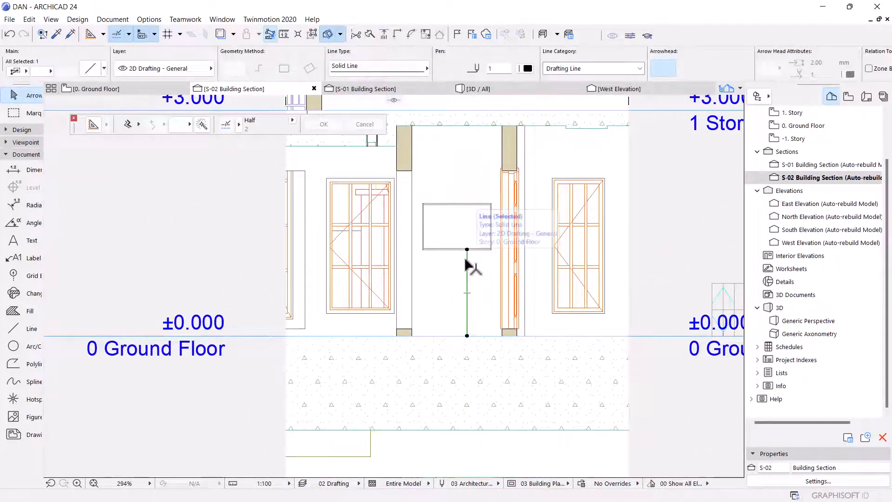
pyautogui.scroll(5, 468, 222)
pyautogui.scroll(-5, 510, 225)
pyautogui.scroll(5, 510, 209)
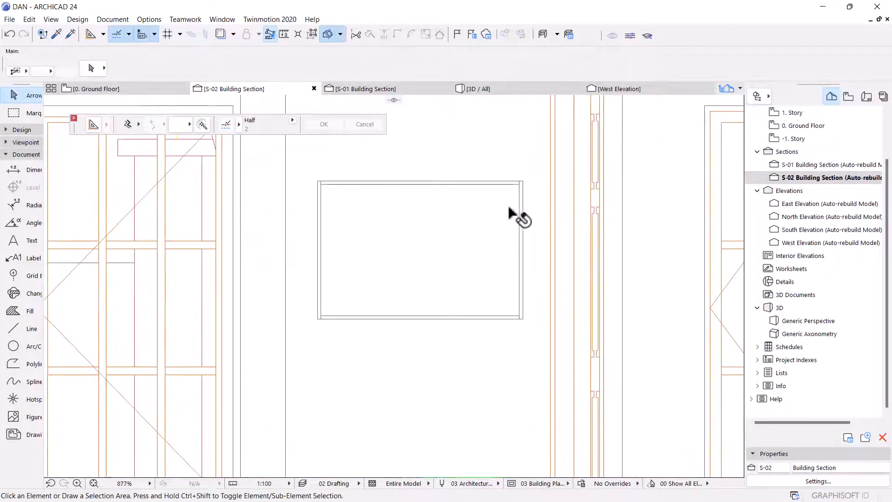
# - Copy the box's right-hand vertical panel 15 mm inward so the copy sits against its inner face
pyautogui.click(521, 210)
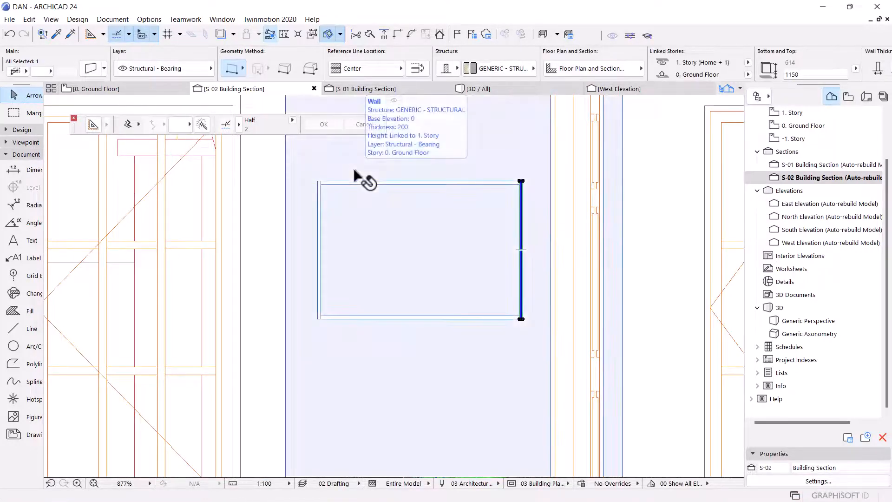
pyautogui.scroll(2, 354, 172)
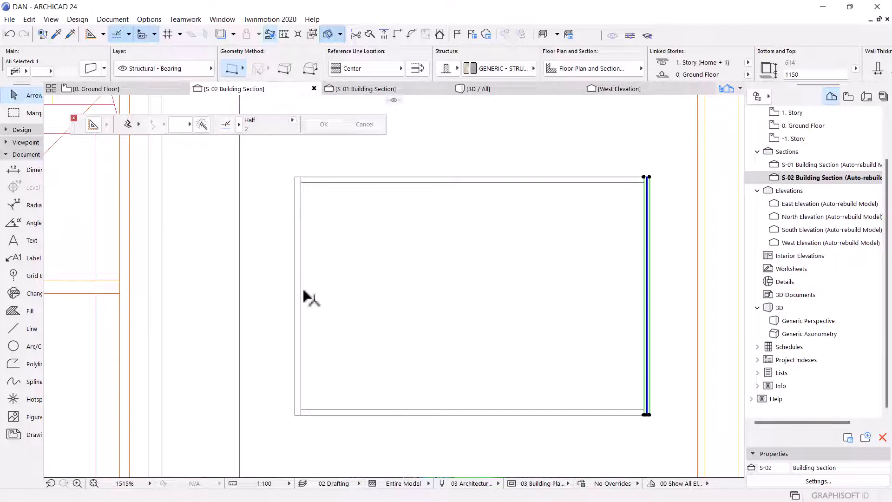
pyautogui.click(548, 202)
pyautogui.click(643, 188)
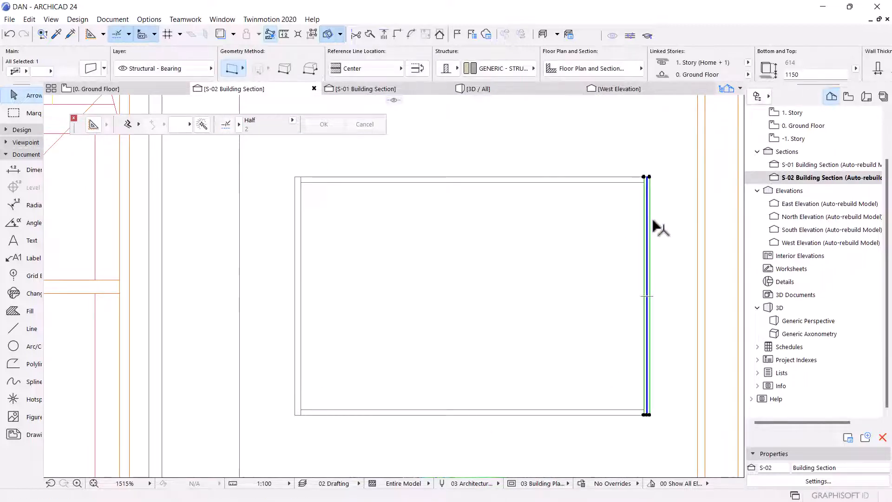
pyautogui.hotkey('ctrl', 'shift', 'd')
pyautogui.scroll(3, 657, 195)
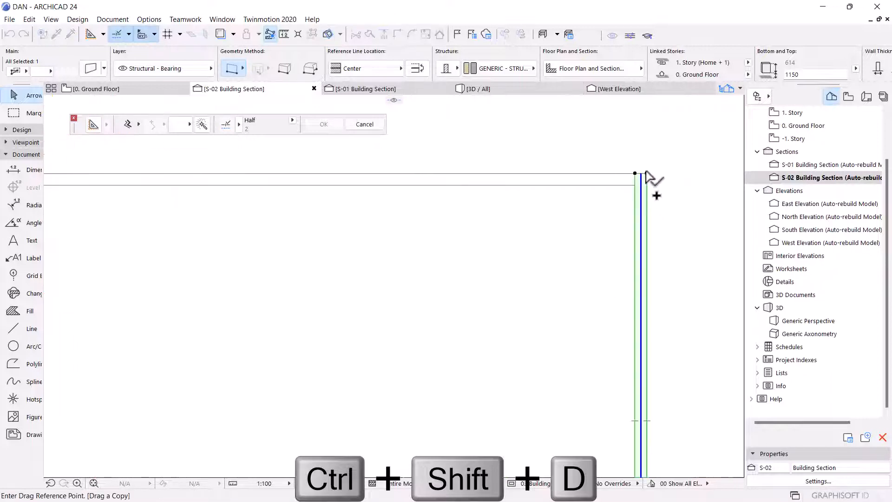
pyautogui.scroll(-3, 645, 171)
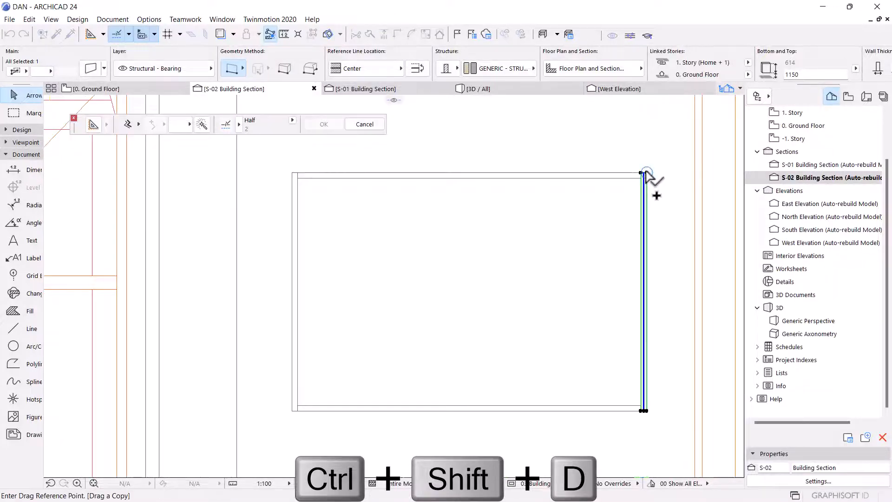
pyautogui.click(643, 173)
pyautogui.scroll(3, 644, 173)
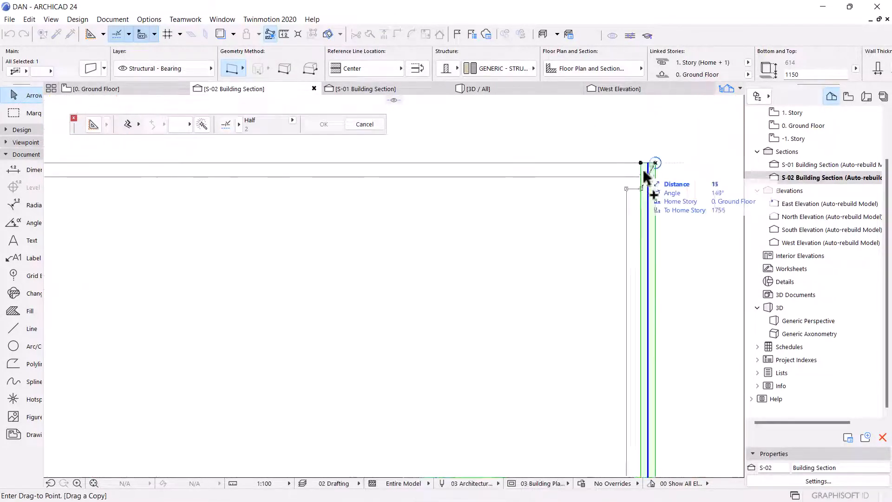
pyautogui.click(644, 168)
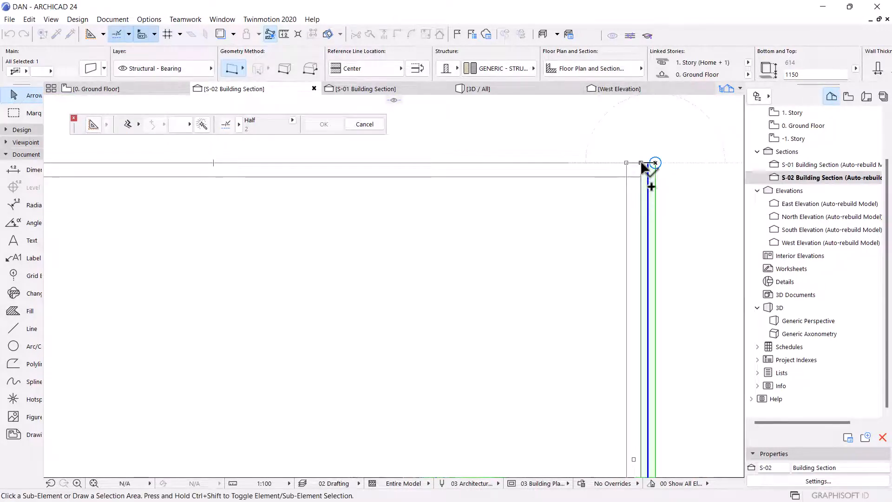
pyautogui.scroll(-3, 576, 244)
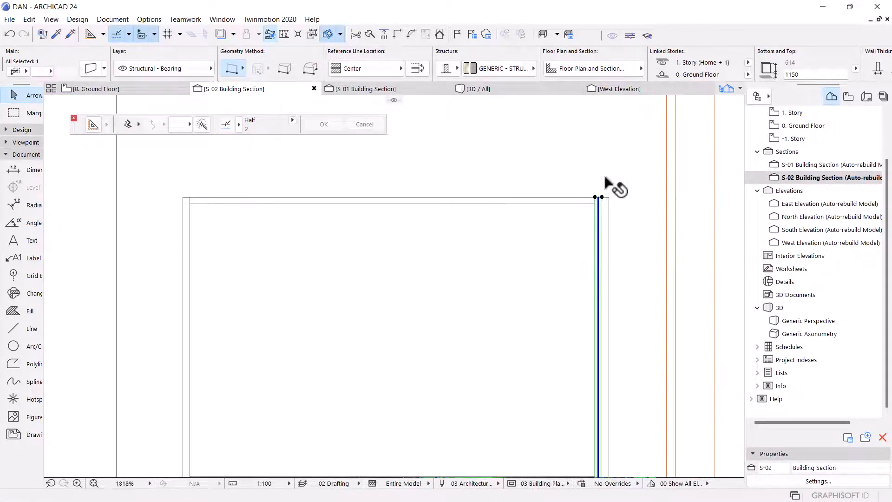
# - Raise the copied panel's bottom edge to the top face of the lower horizontal panel, at 1164 mm
pyautogui.scroll(-4, 605, 178)
pyautogui.scroll(8, 599, 302)
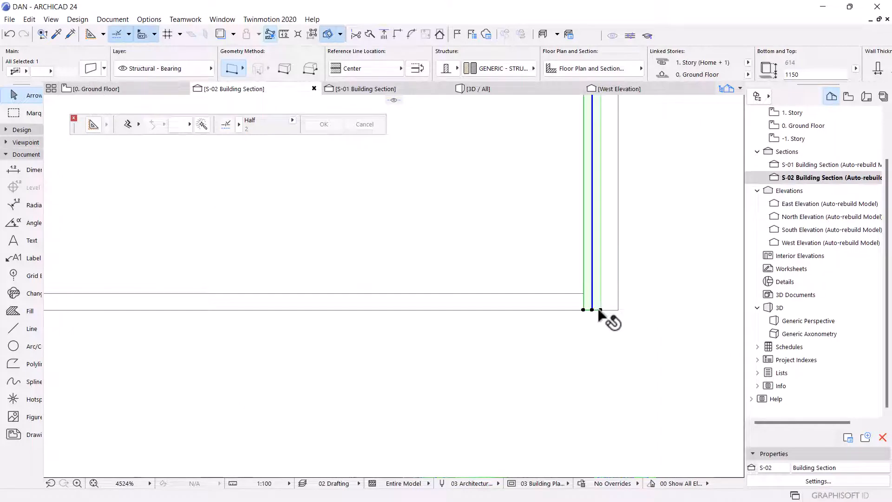
pyautogui.click(599, 309)
pyautogui.click(600, 309)
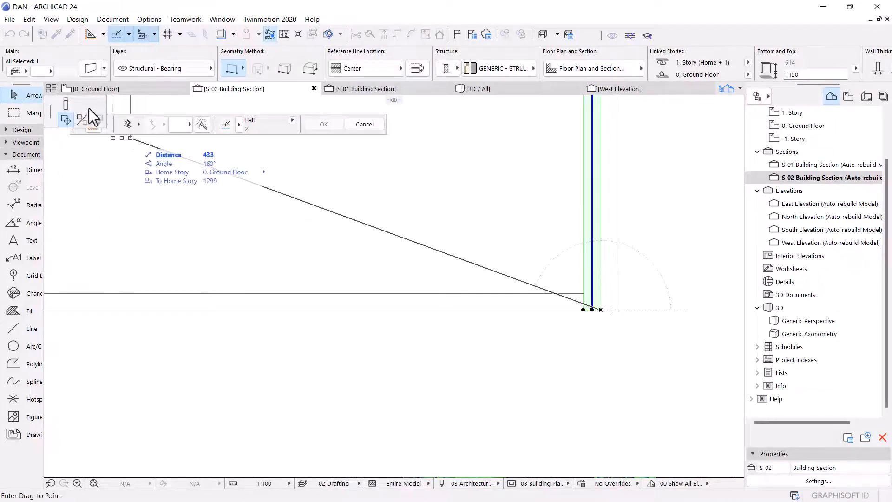
pyautogui.click(65, 103)
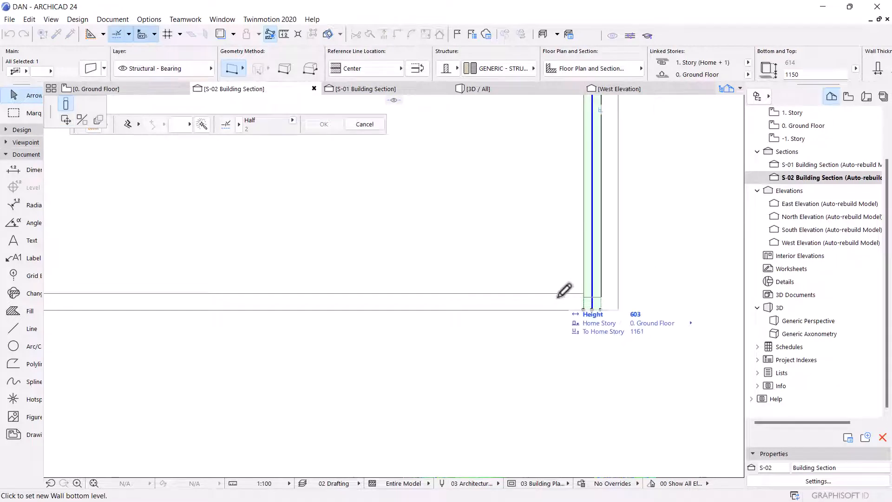
pyautogui.scroll(2, 571, 294)
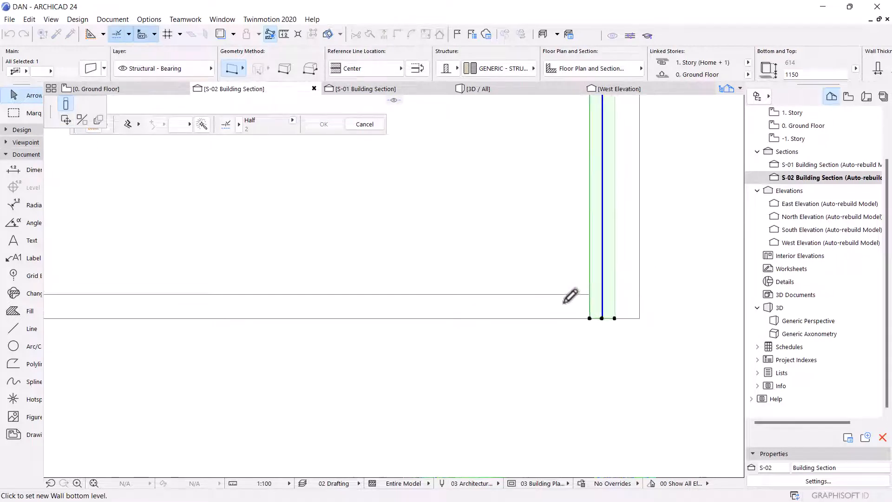
pyautogui.scroll(2, 571, 295)
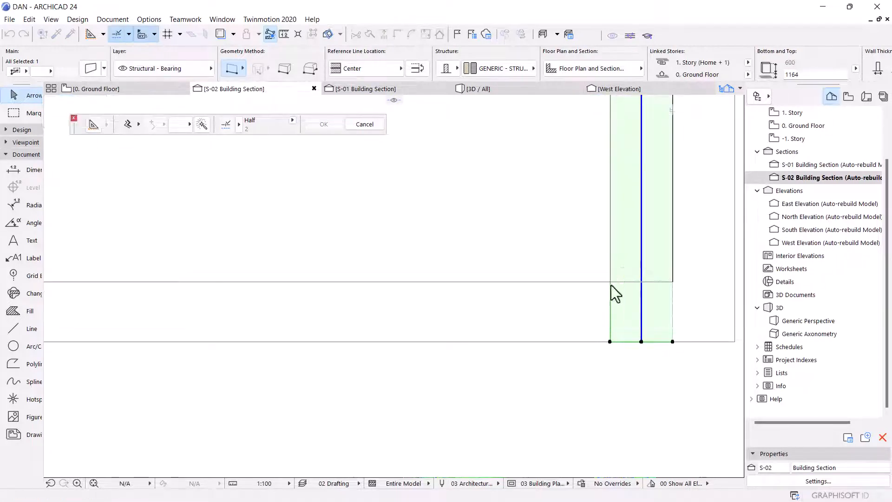
pyautogui.scroll(-6, 563, 410)
pyautogui.scroll(2, 570, 246)
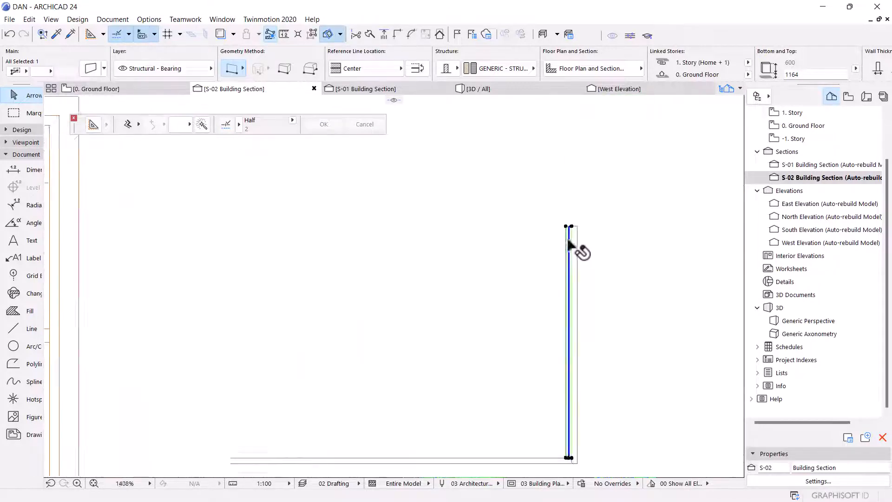
# - Lower the copied right-hand panel's top edge to the underside of the box's upper horizontal panel, making it 586 mm high
pyautogui.scroll(2, 568, 241)
pyautogui.click(571, 197)
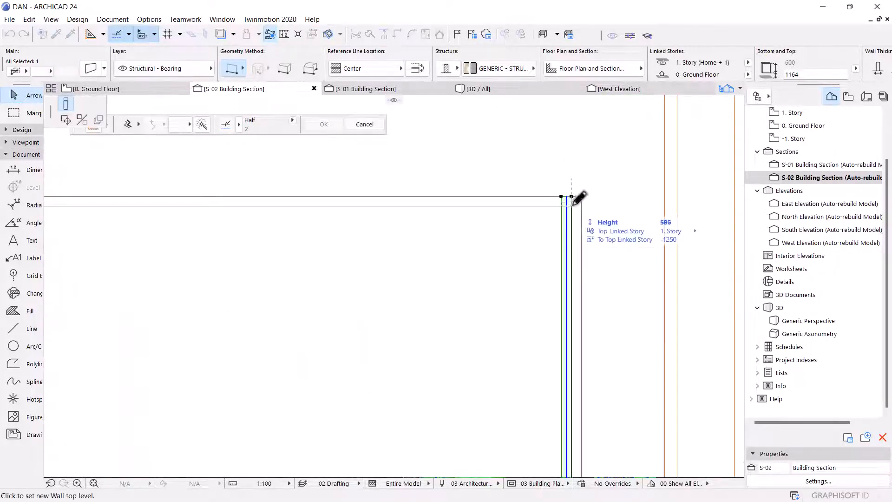
pyautogui.click(572, 203)
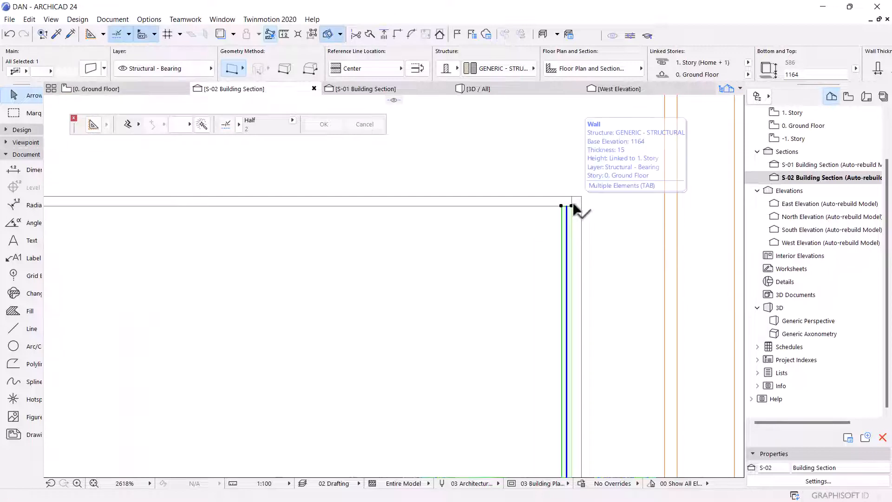
# - Set the copied right-hand inner panel's thickness to 20 mm
pyautogui.scroll(2, 572, 202)
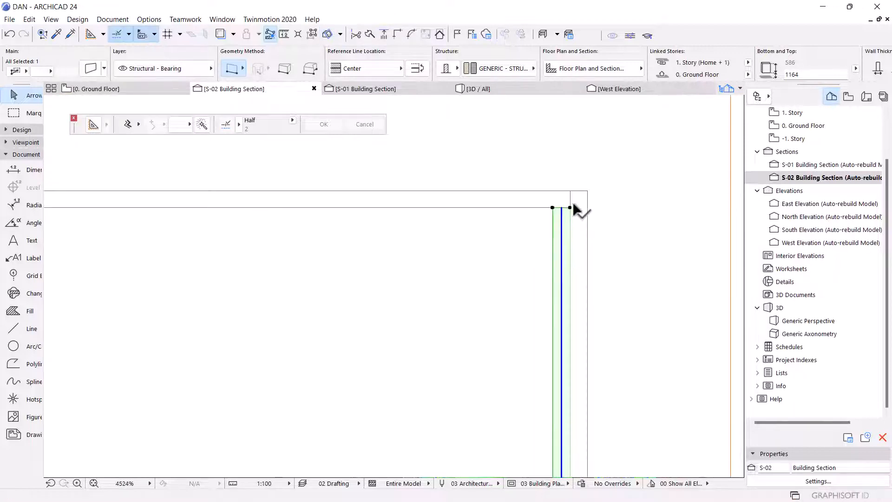
pyautogui.hotkey('ctrl', 't')
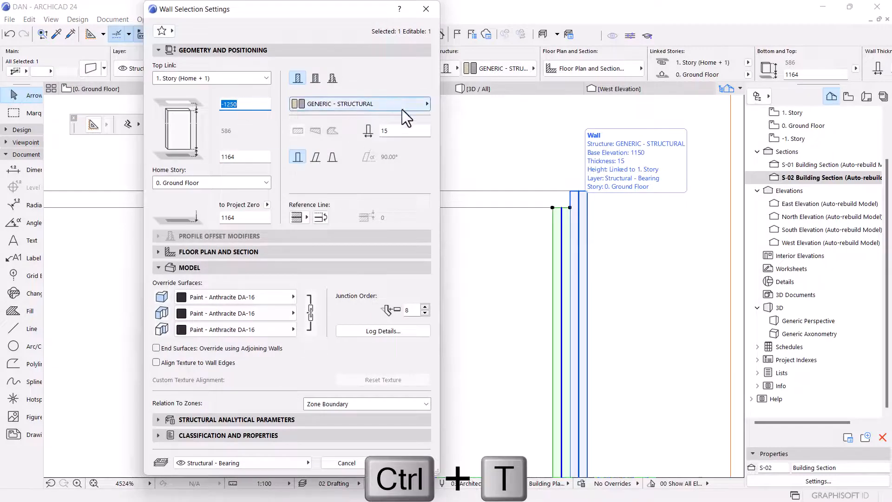
pyautogui.doubleClick(396, 131)
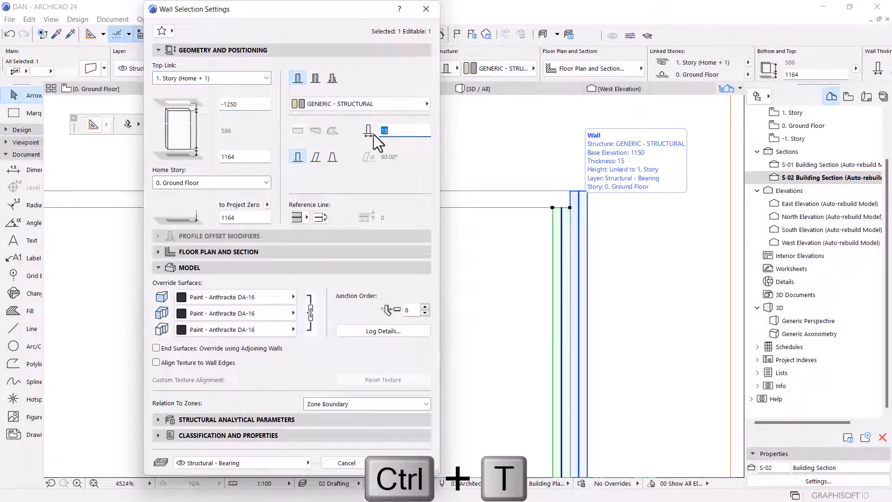
pyautogui.write('20')
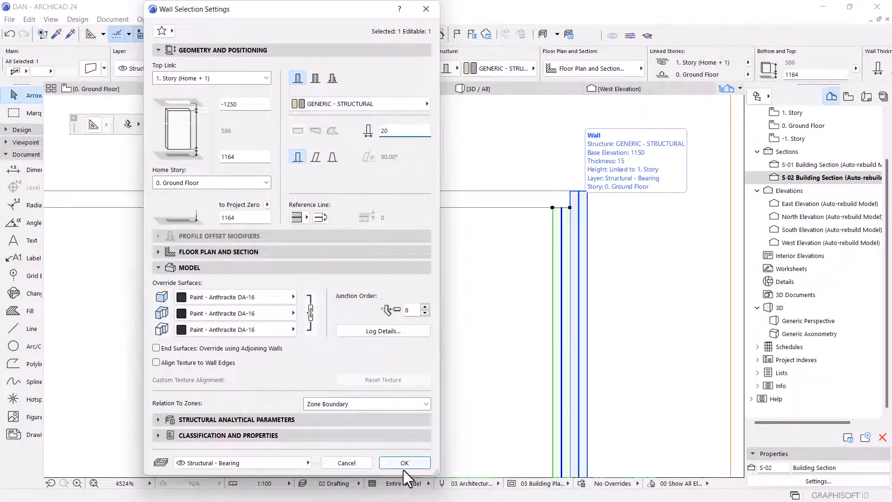
pyautogui.click(404, 462)
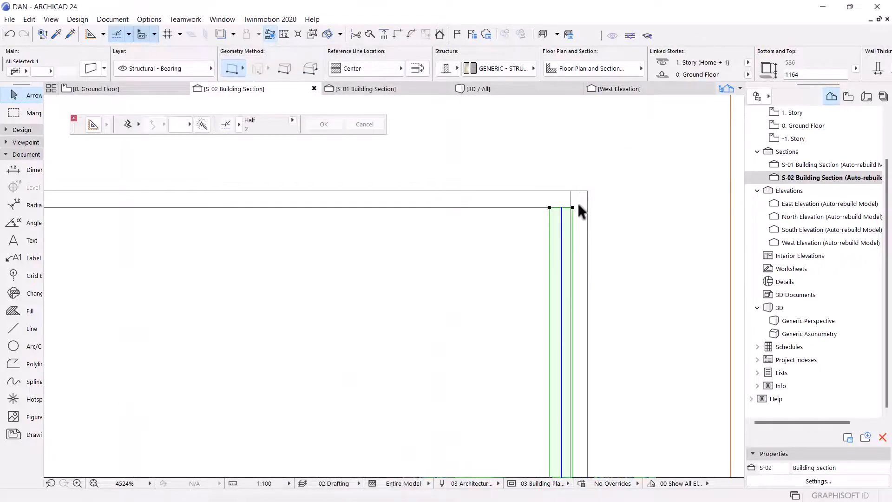
# - Move the 20 mm inner panel so its outer face aligns with the inner face of the box's right-hand vertical panel
pyautogui.hotkey('ctrl', 'd')
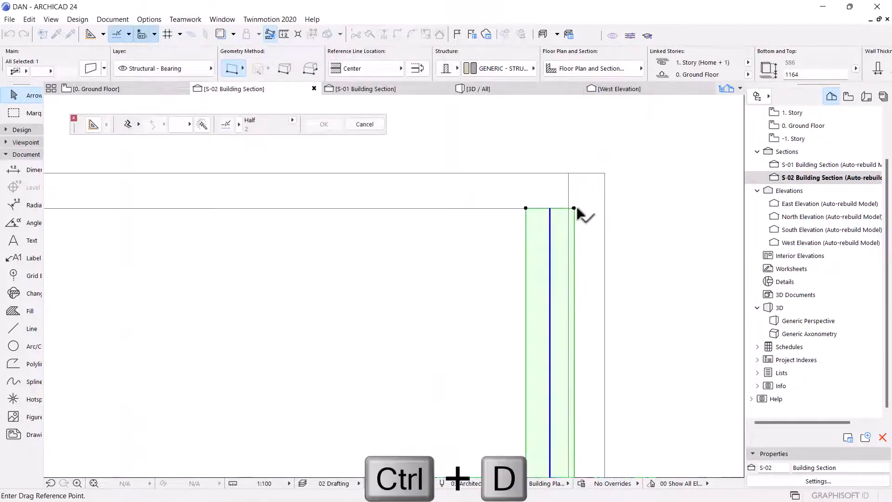
pyautogui.click(574, 208)
pyautogui.scroll(-10, 570, 211)
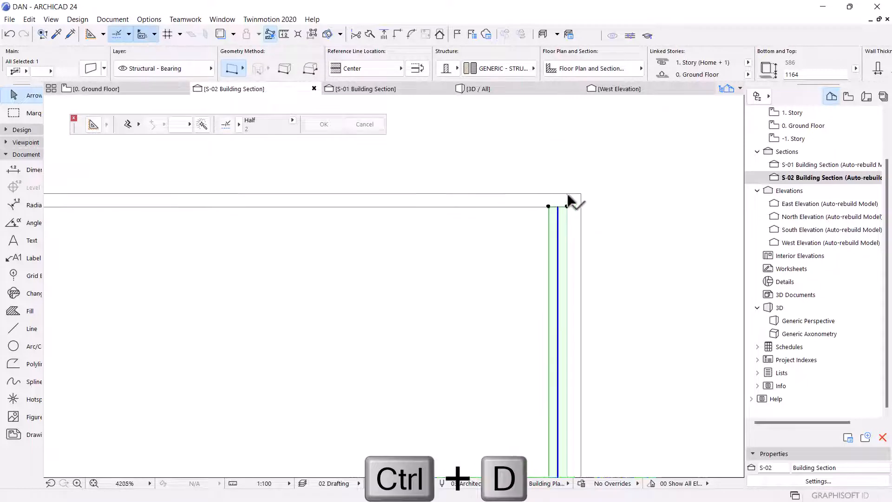
pyautogui.scroll(4, 564, 190)
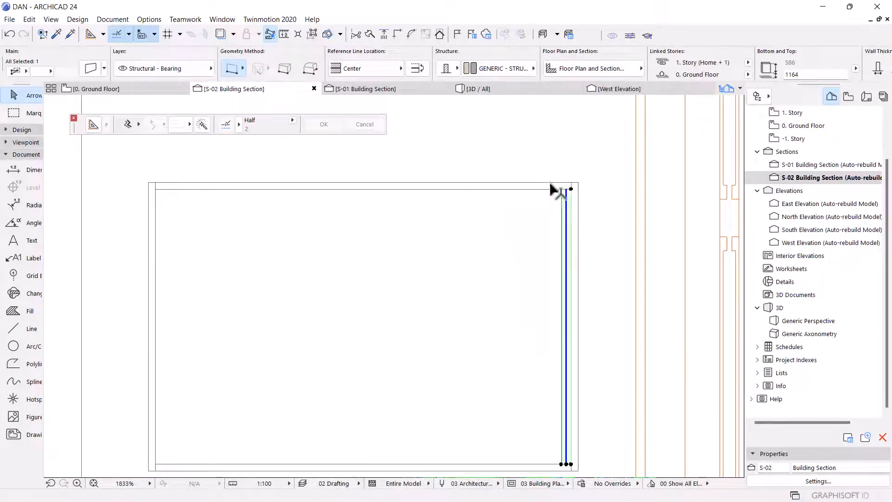
# - Copy the box's upper horizontal panel directly beneath itself, with its right end against the right-hand inner panel
pyautogui.click(563, 194)
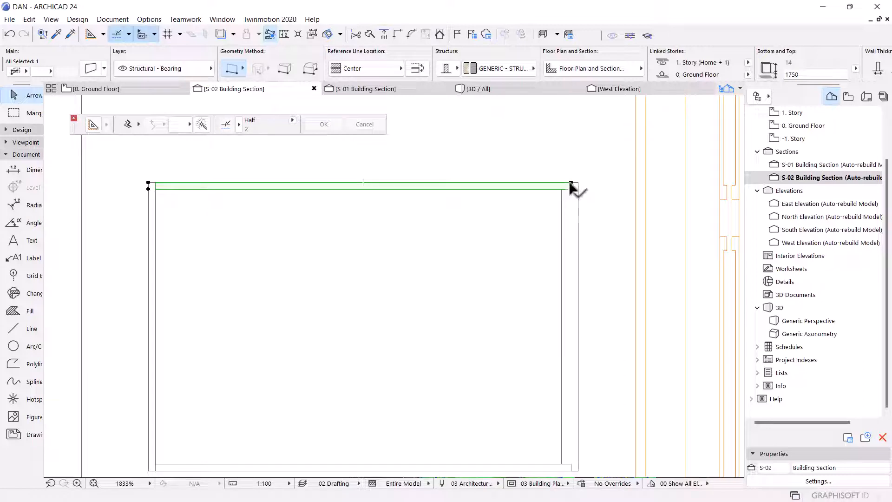
pyautogui.hotkey('ctrl', 'shift', 'd')
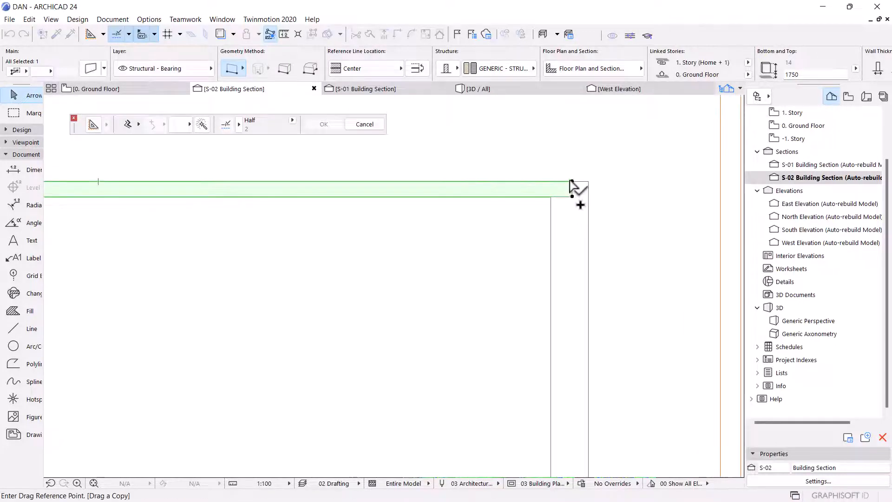
pyautogui.click(570, 186)
pyautogui.click(551, 197)
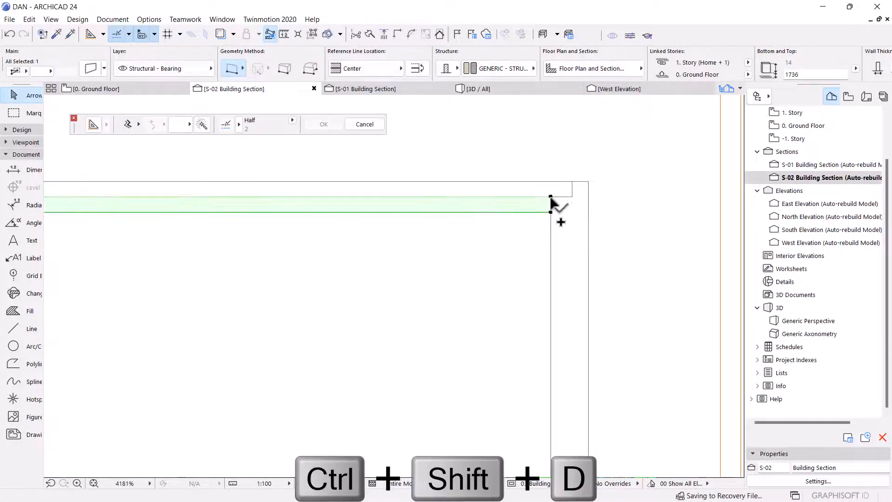
# - Extend the copied upper panel's bottom edge downward to a height of 20 mm, at level 1730 mm
pyautogui.click(552, 211)
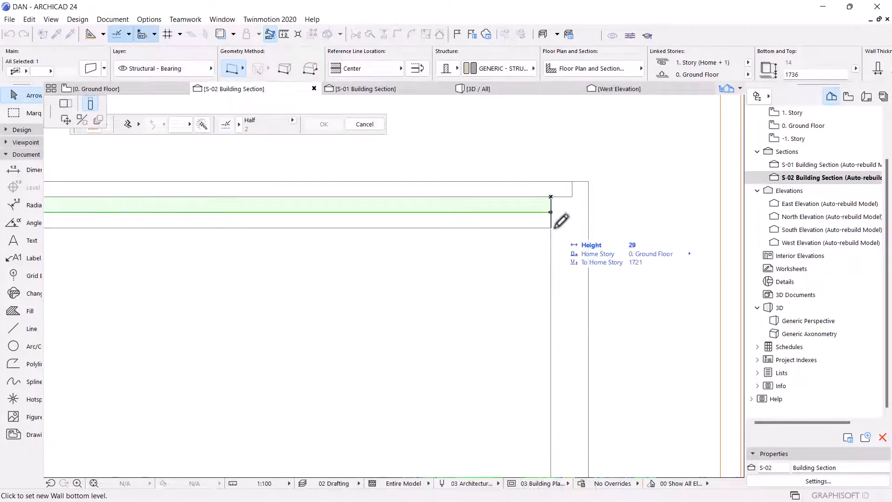
pyautogui.scroll(3, 553, 227)
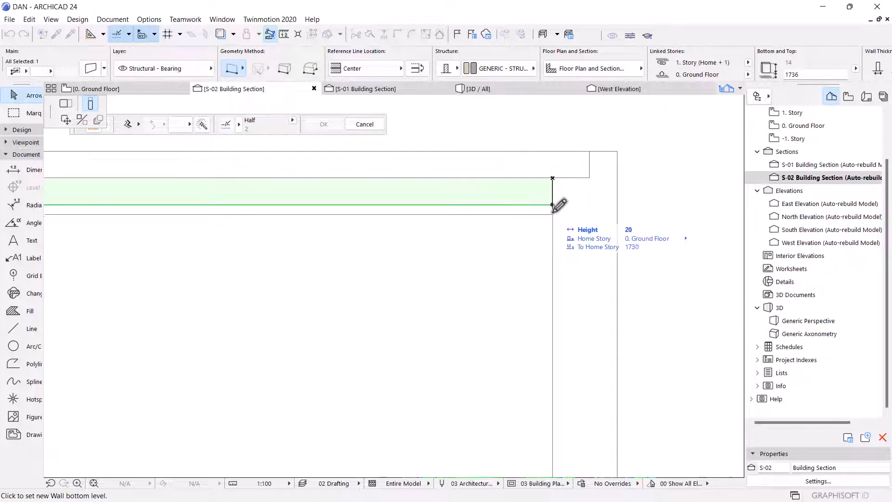
pyautogui.click(553, 204)
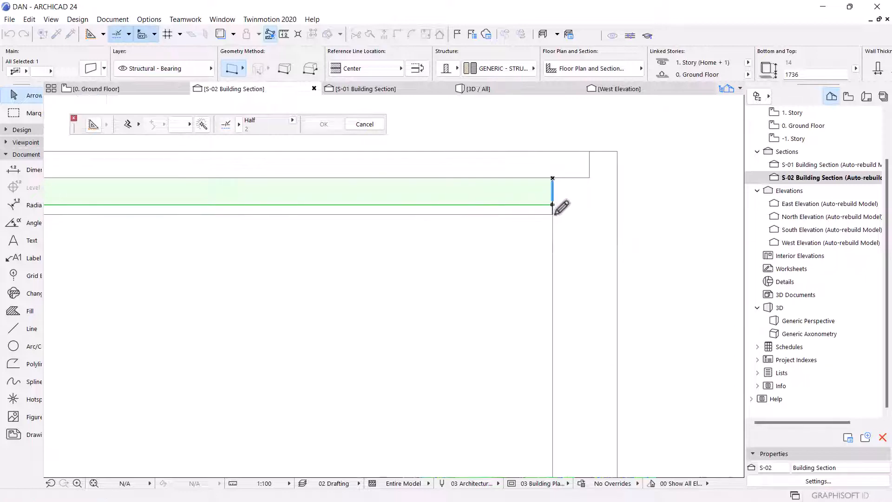
# - Shorten the 20 mm upper inner panel's left end to the inner face of the box's left-hand vertical panel
pyautogui.scroll(-5, 581, 211)
pyautogui.scroll(4, 440, 204)
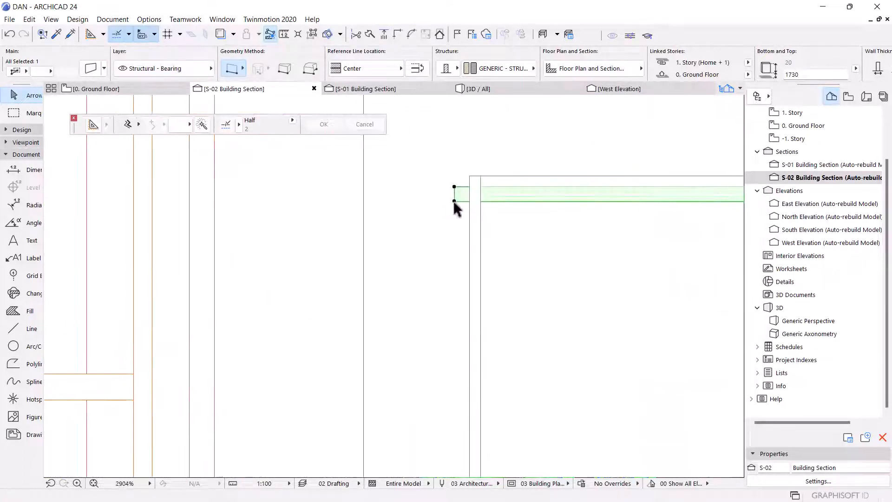
pyautogui.click(454, 202)
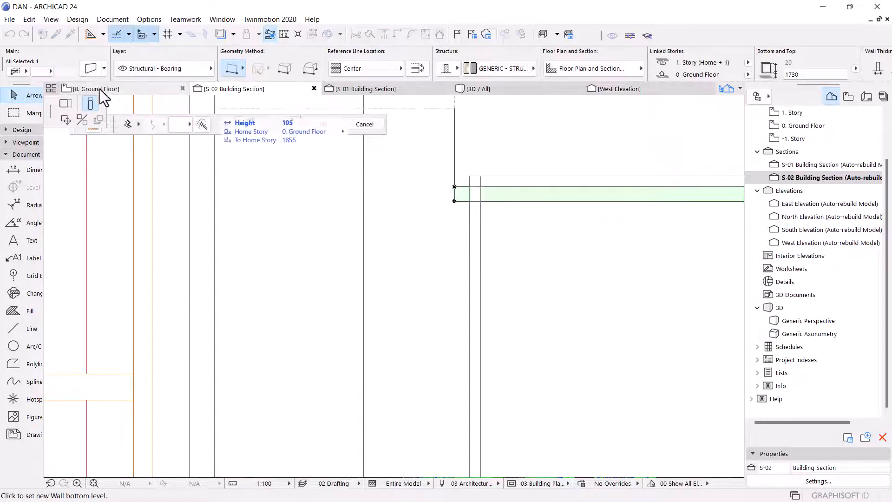
pyautogui.click(66, 103)
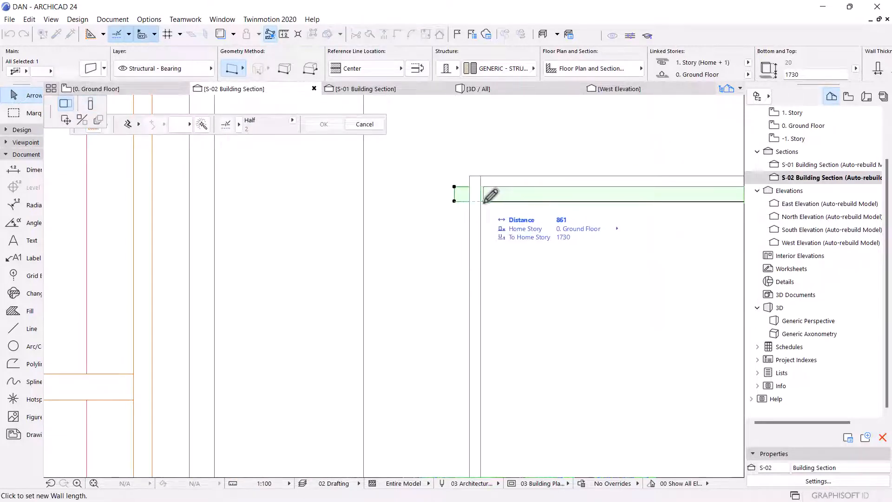
pyautogui.scroll(-5, 444, 233)
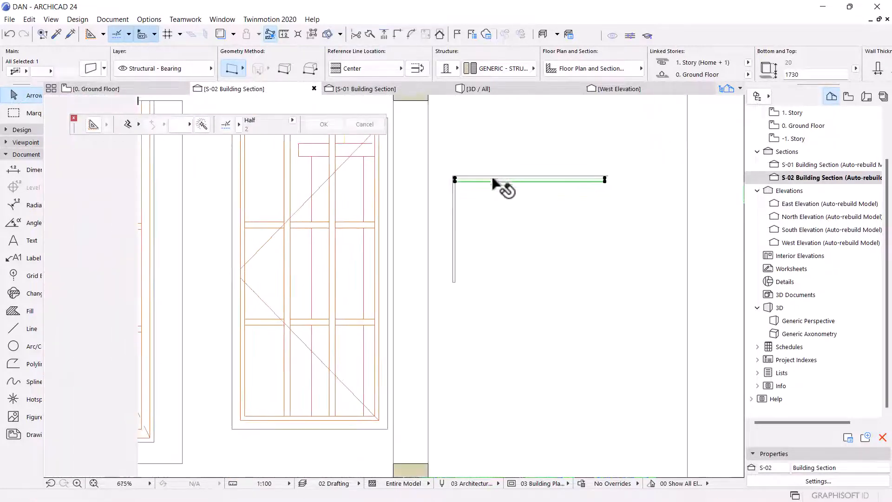
# - Override all surfaces of the upper and right-hand inner panels with Paint - Golden Ochre DA 05
pyautogui.scroll(6, 647, 191)
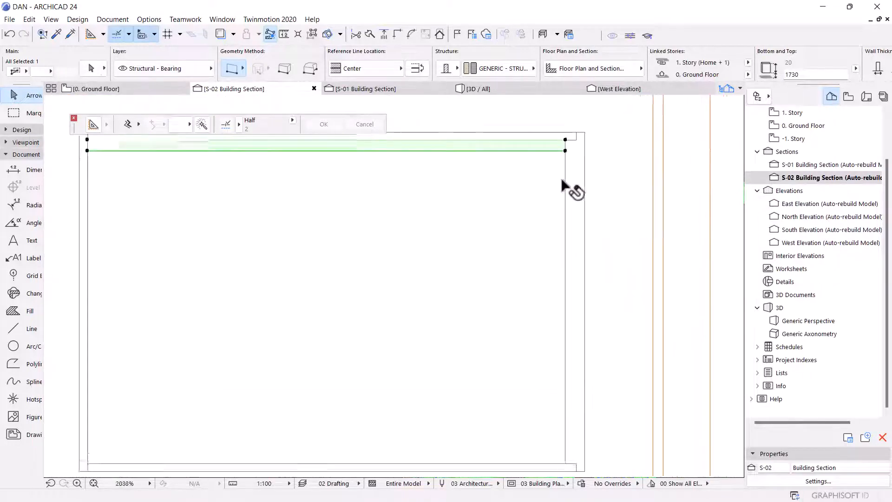
pyautogui.hotkey('ctrl', 't')
pyautogui.keyDown('shift'); pyautogui.click(571, 183); pyautogui.keyUp('shift')
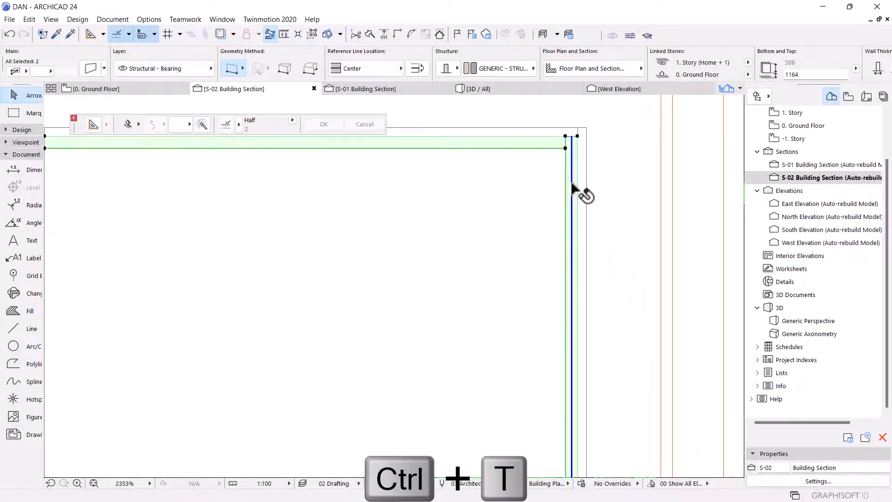
pyautogui.hotkey('ctrl', 't')
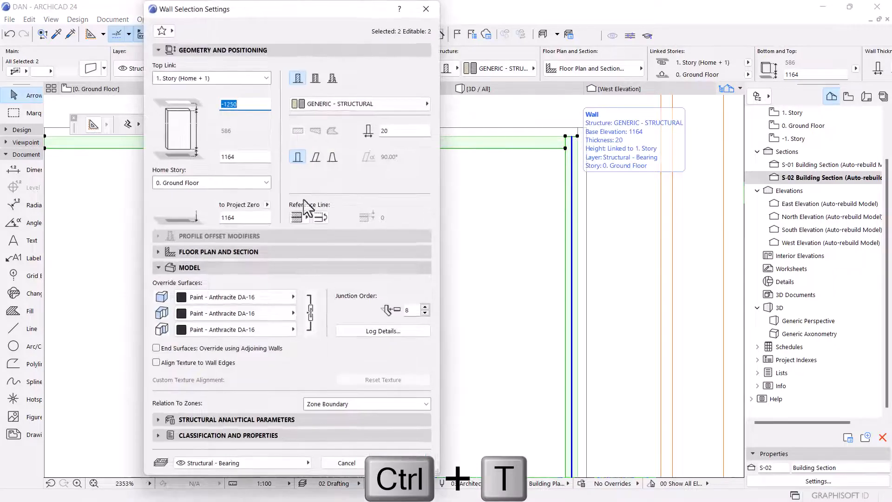
pyautogui.click(261, 296)
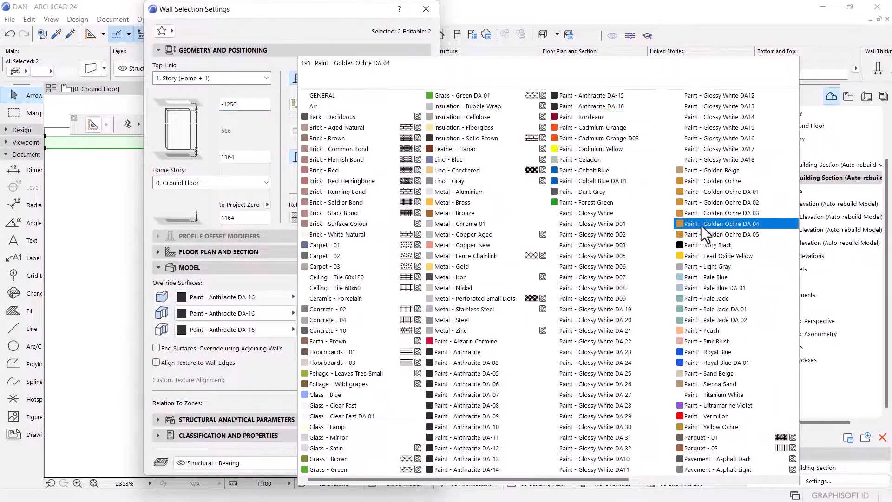
pyautogui.click(709, 234)
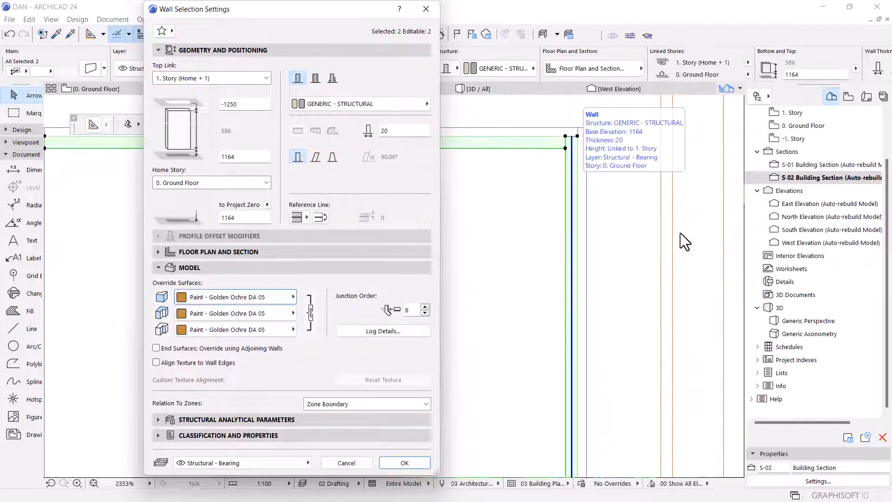
pyautogui.click(404, 463)
# - Copy the upper inner panel straight down so the copy rests on the box's lower horizontal panel
pyautogui.scroll(10, 564, 138)
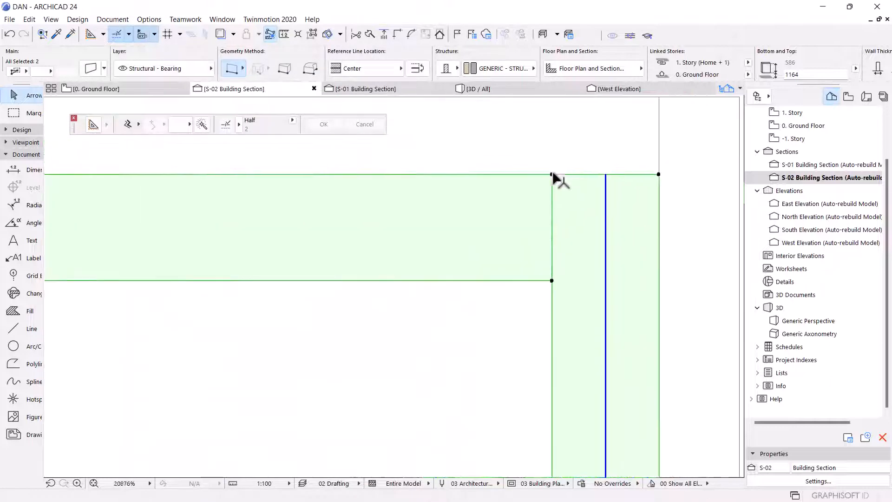
pyautogui.hotkey('ctrl', 'shift', 'd')
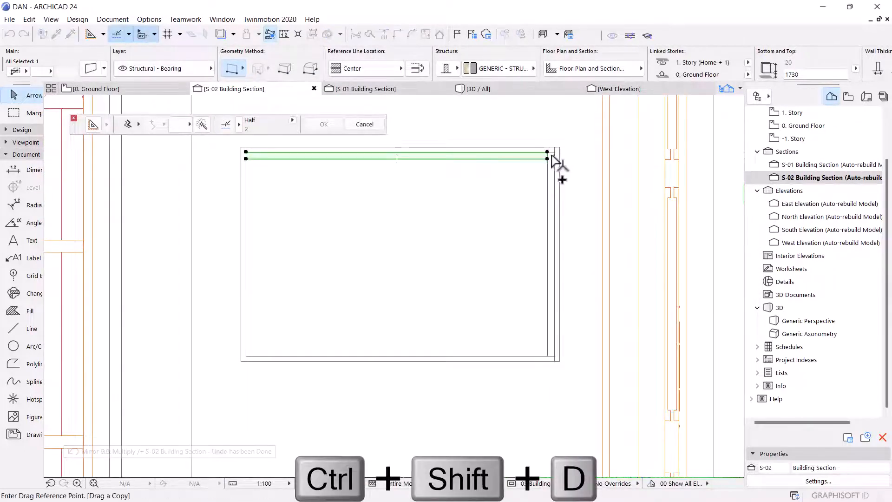
pyautogui.click(546, 158)
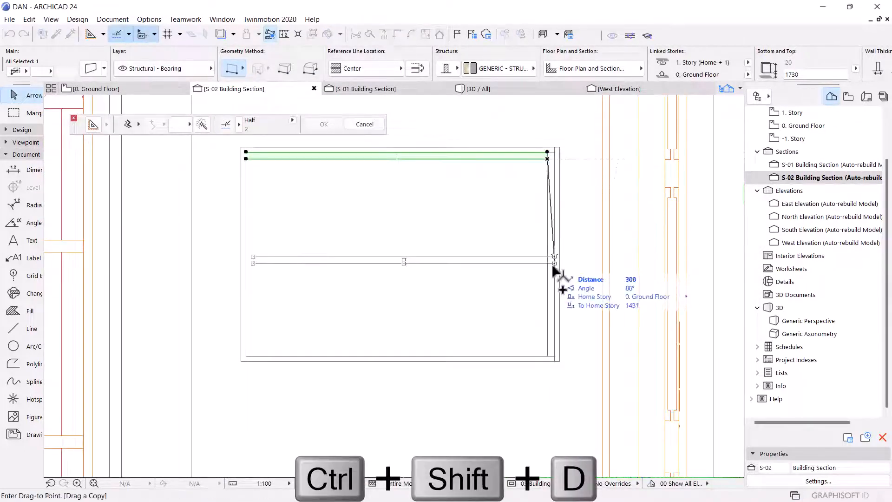
pyautogui.click(546, 352)
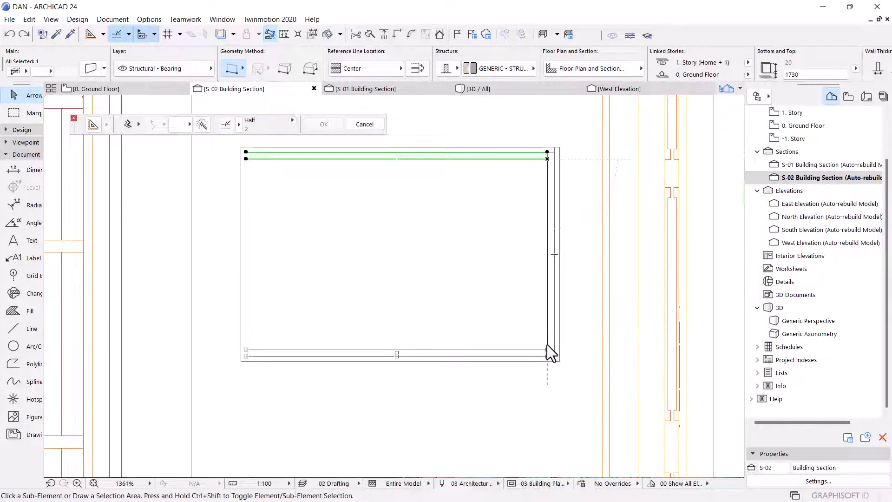
# - Mirror a copy of the right-hand inner panel to the box's left side about the lower inner panel's midpoint
pyautogui.click(548, 297)
pyautogui.hotkey('ctrl', 'shift', 'm')
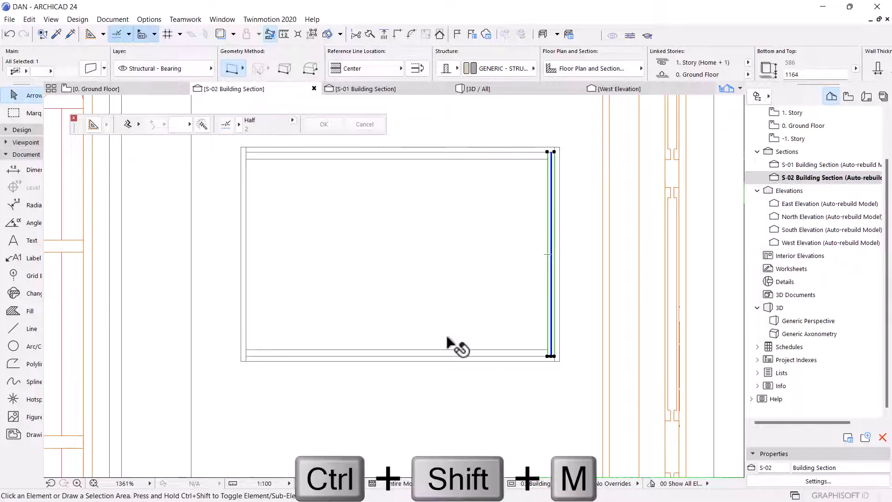
pyautogui.click(396, 349)
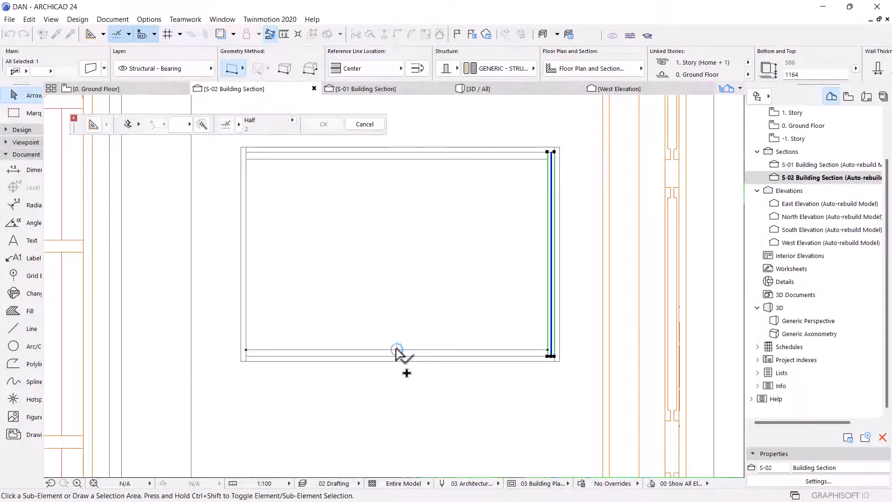
# - Move the mirrored inner panel inward so it sits against the inner face of the box's left-hand vertical panel
pyautogui.scroll(2, 244, 362)
pyautogui.scroll(2, 243, 361)
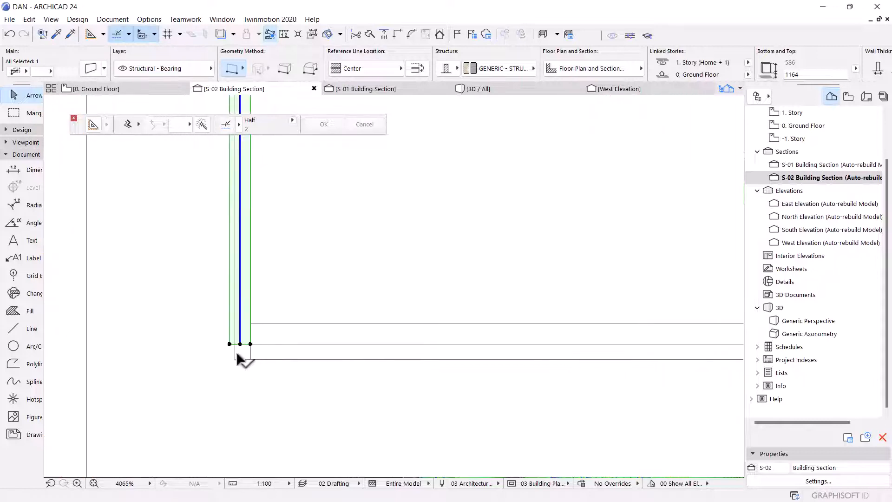
pyautogui.hotkey('ctrl', 'd')
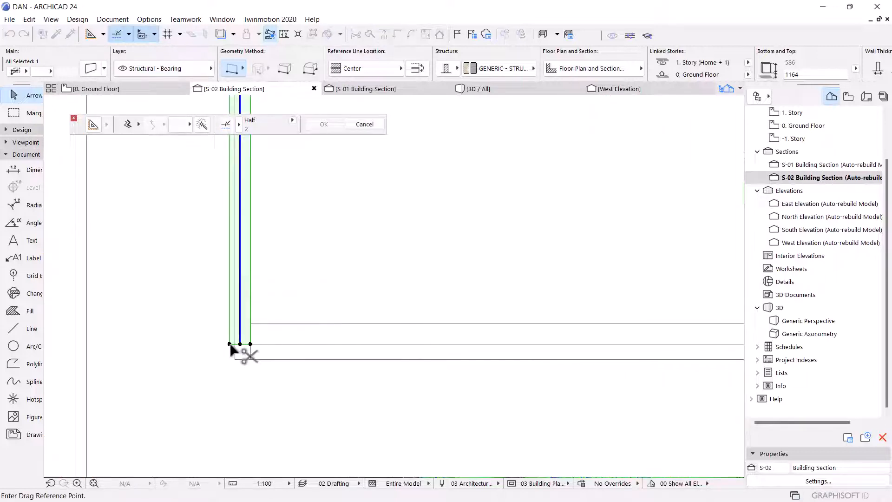
pyautogui.click(230, 344)
pyautogui.click(250, 344)
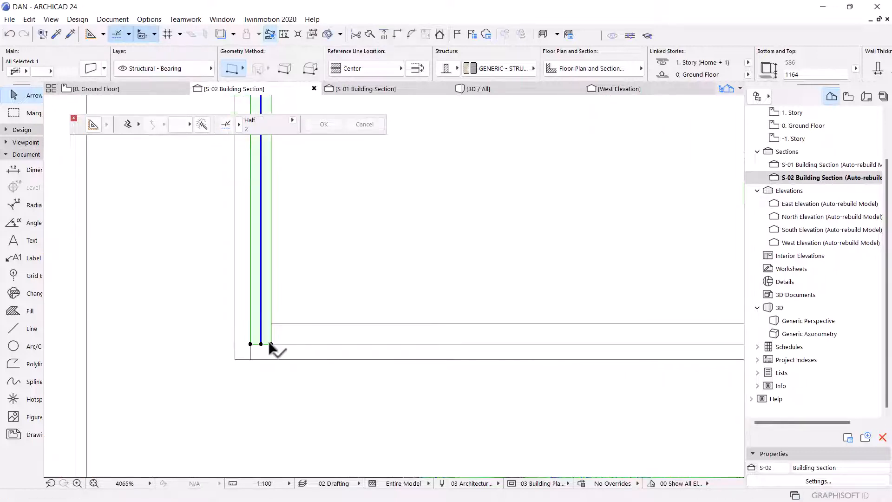
# - Shorten the left-hand inner panel at both ends so it fits between the upper and lower inner panels
pyautogui.click(270, 344)
pyautogui.click(66, 104)
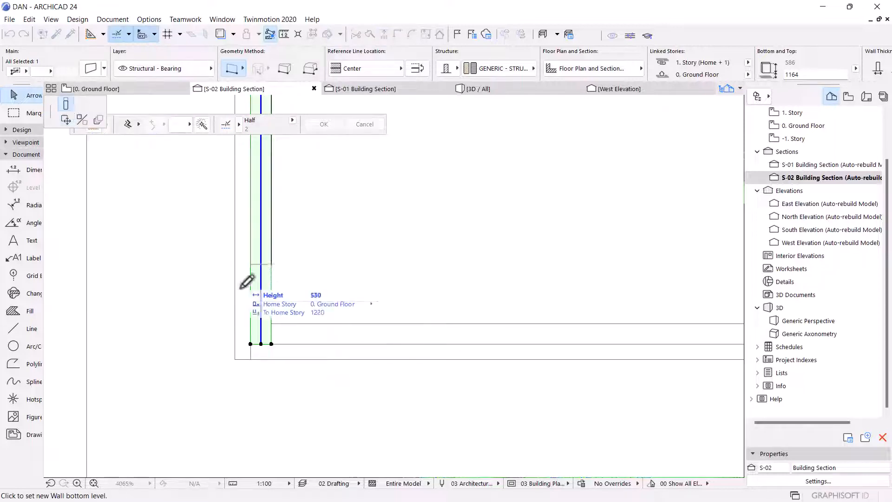
pyautogui.click(285, 314)
pyautogui.scroll(-3, 325, 367)
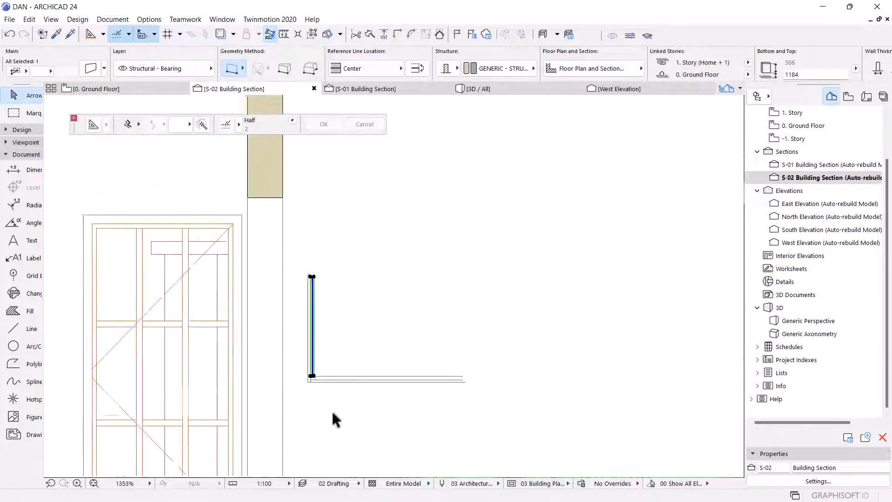
pyautogui.scroll(2, 325, 283)
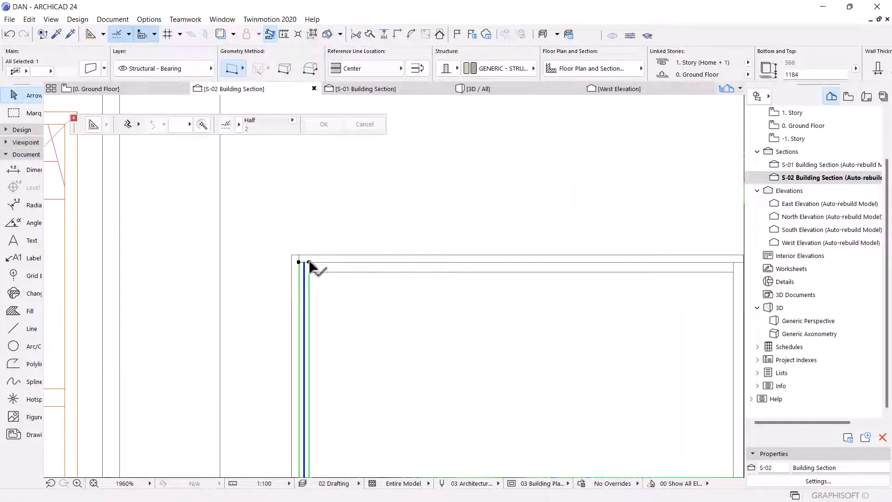
pyautogui.scroll(-1, 310, 255)
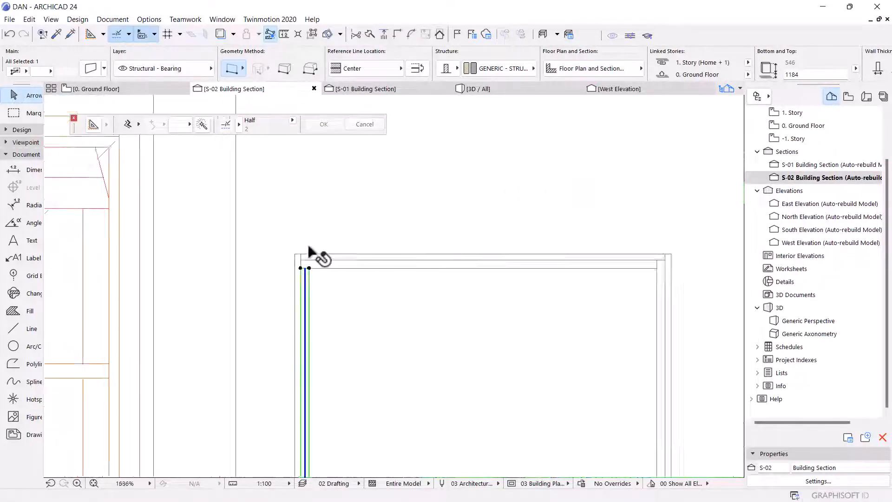
pyautogui.scroll(-6, 309, 247)
pyautogui.press('Escape')
pyautogui.scroll(3, 298, 253)
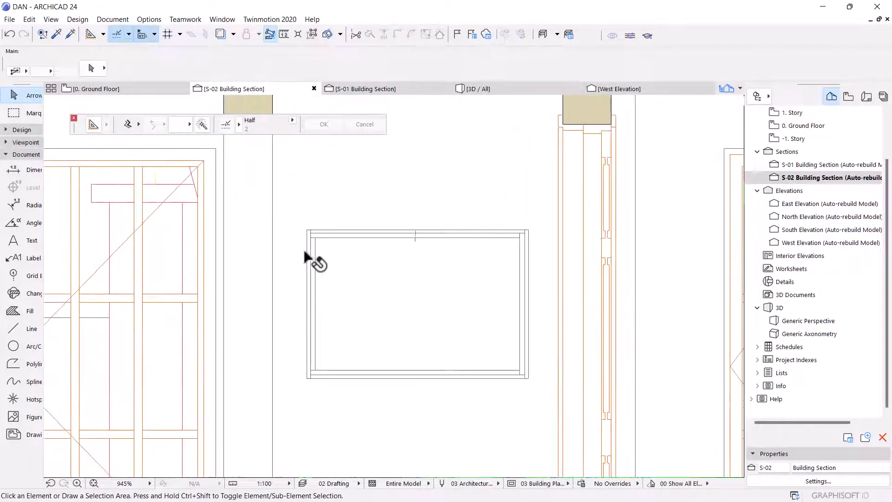
pyautogui.scroll(2, 304, 256)
pyautogui.click(311, 230)
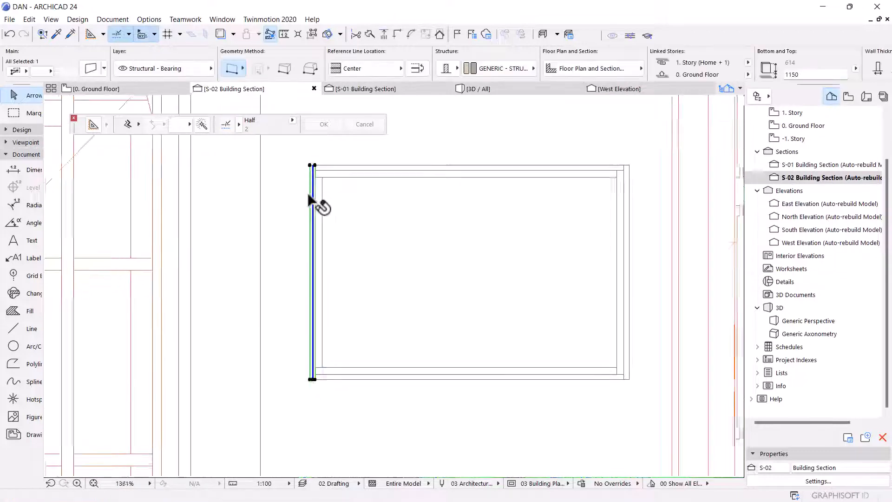
pyautogui.scroll(-3, 310, 200)
pyautogui.scroll(6, 308, 191)
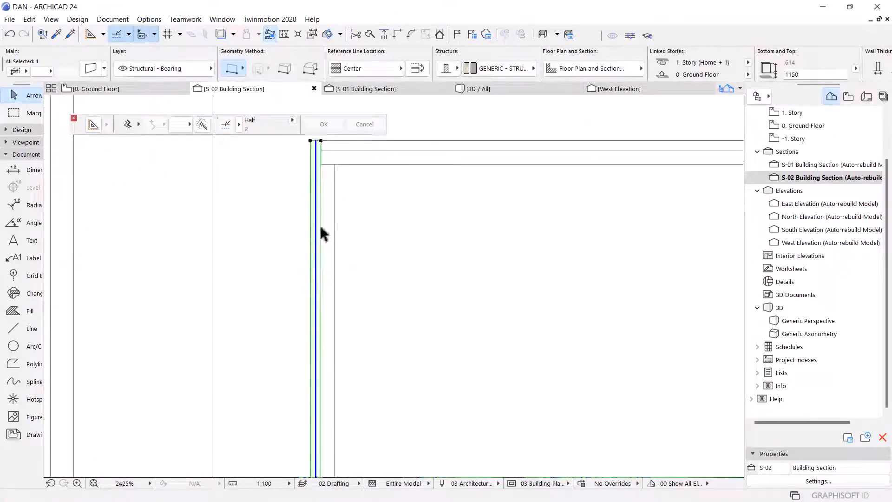
pyautogui.scroll(-3, 394, 208)
pyautogui.press('Escape')
# - Copy the upper inner panel by its outer corner to the inner corner where it meets the left-hand inner panel
pyautogui.click(399, 208)
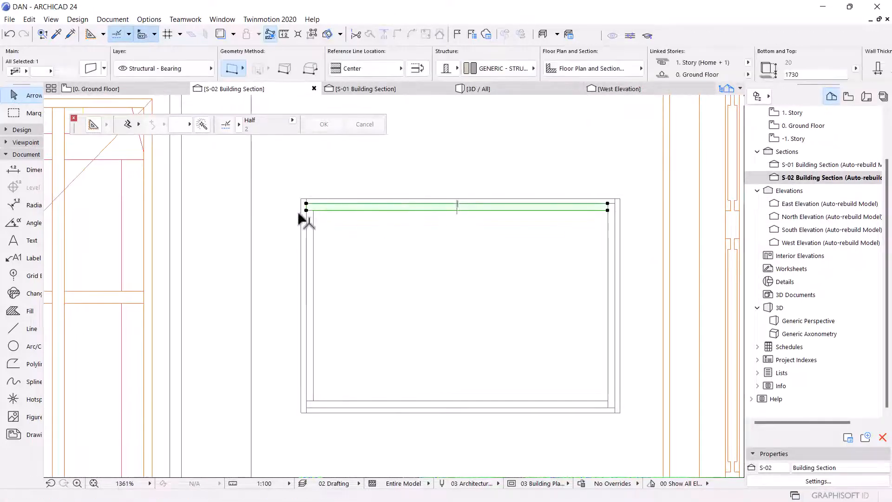
pyautogui.scroll(6, 301, 219)
pyautogui.hotkey('ctrl', 'd')
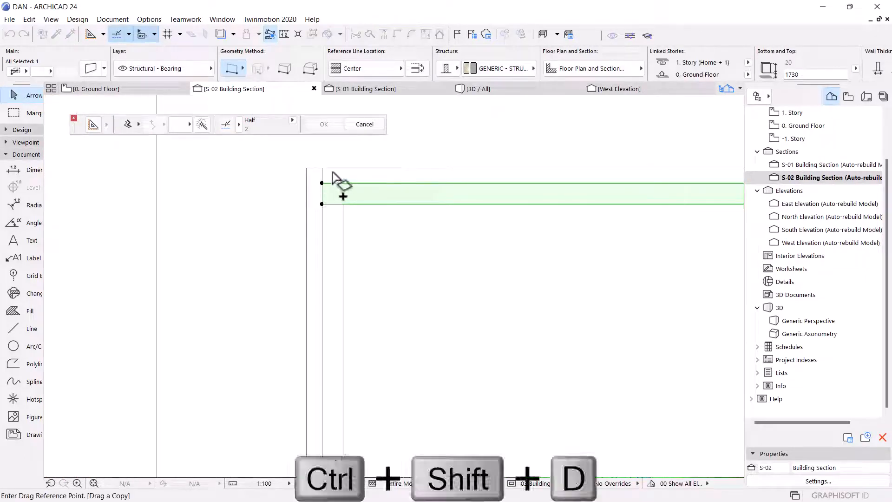
pyautogui.click(322, 183)
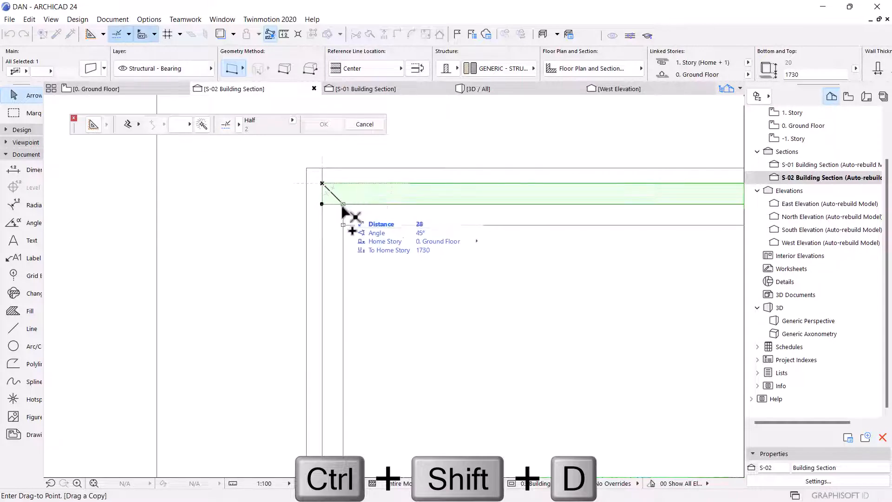
pyautogui.click(342, 204)
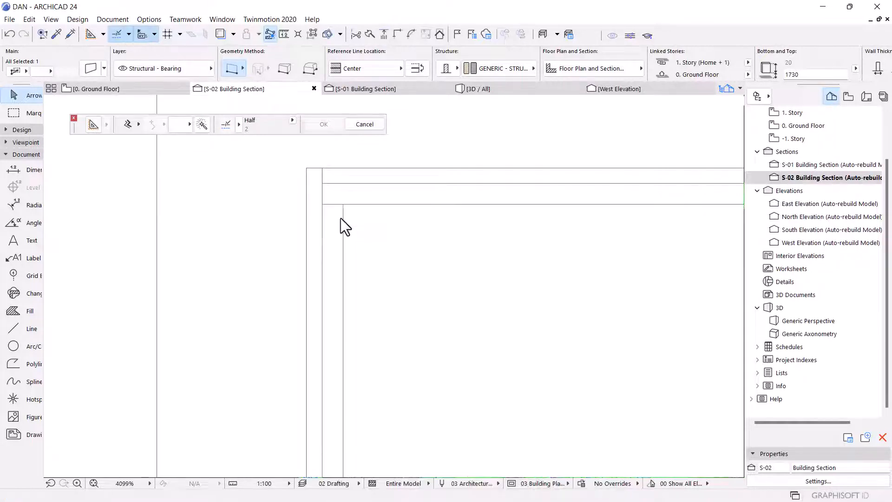
pyautogui.scroll(-4, 309, 262)
pyautogui.scroll(5, 477, 267)
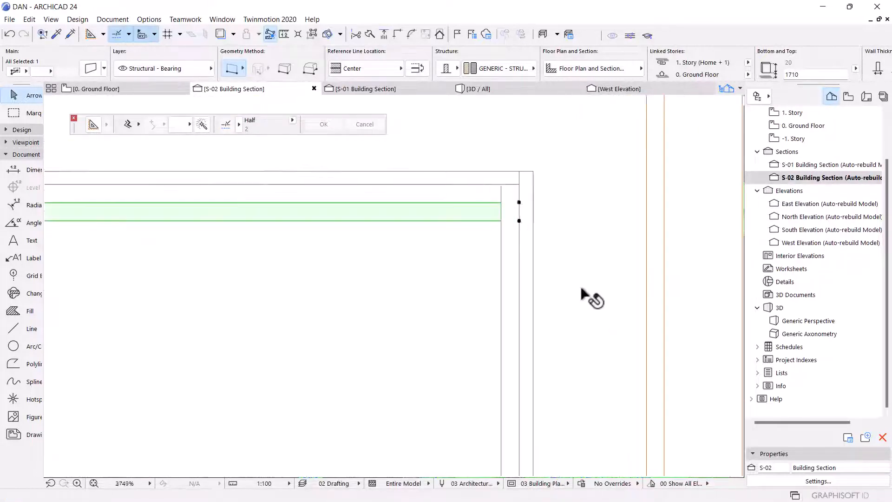
# - Shorten the copied panel so its right end stops at the inner face of the right-hand inner panel
pyautogui.click(510, 211)
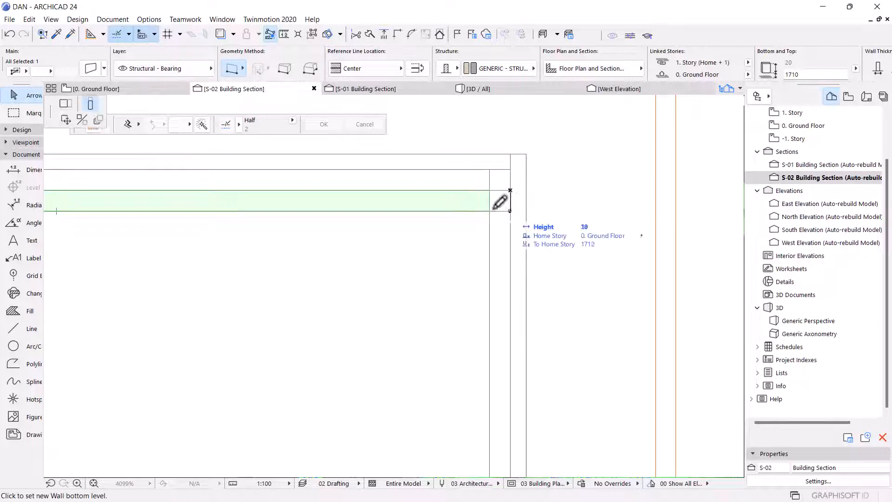
pyautogui.click(69, 106)
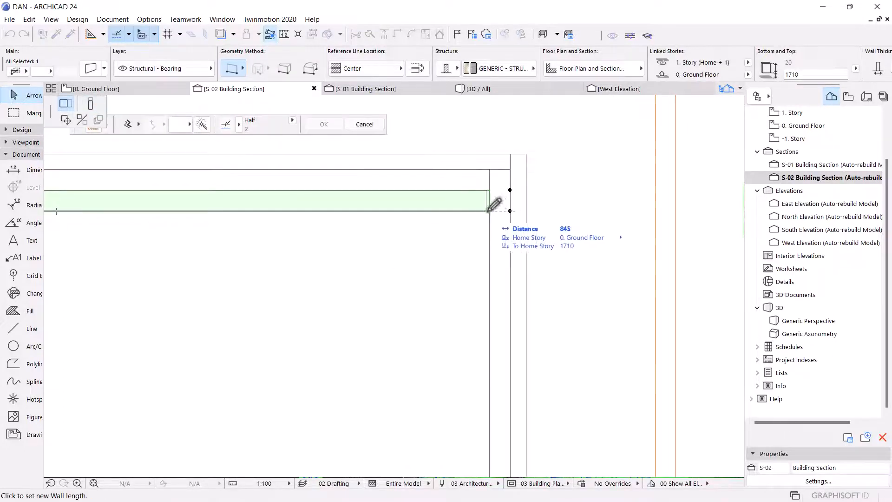
pyautogui.click(490, 211)
# - Stretch the copied panel down to the top of the lower inner panel so it fills the whole frame opening
pyautogui.click(489, 189)
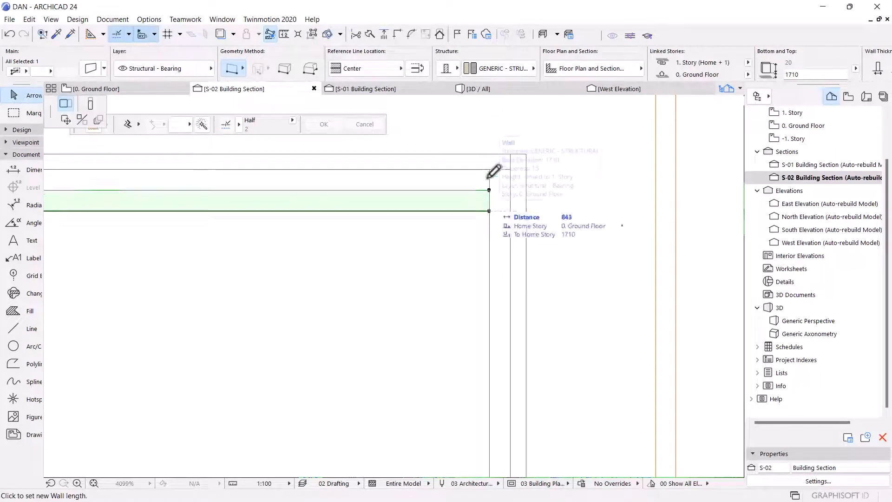
pyautogui.scroll(-3, 492, 190)
pyautogui.scroll(-2, 544, 232)
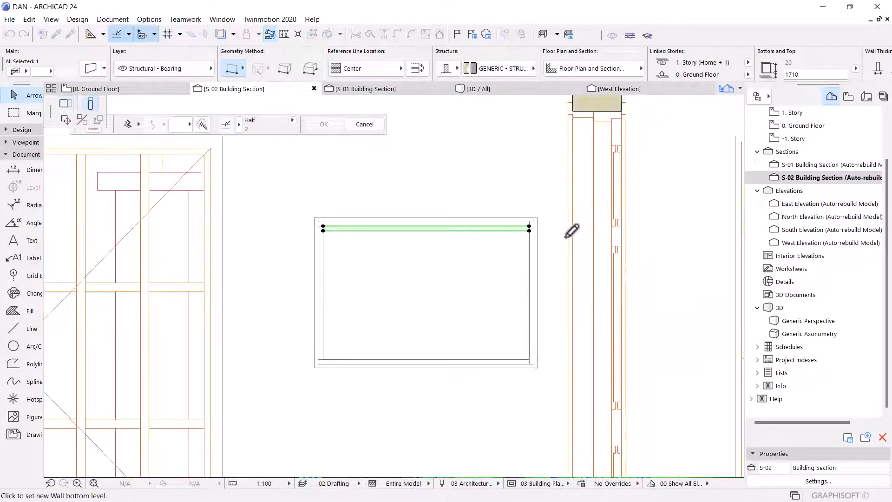
pyautogui.scroll(5, 531, 356)
pyautogui.click(553, 348)
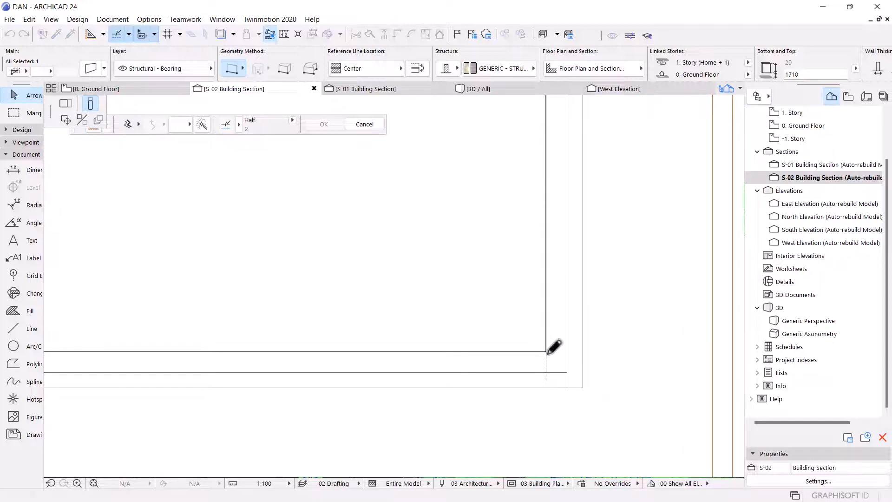
# - Override all surfaces of the panel filling the frame with Glass - Mirror
pyautogui.hotkey('ctrl', 't')
pyautogui.scroll(-3, 557, 369)
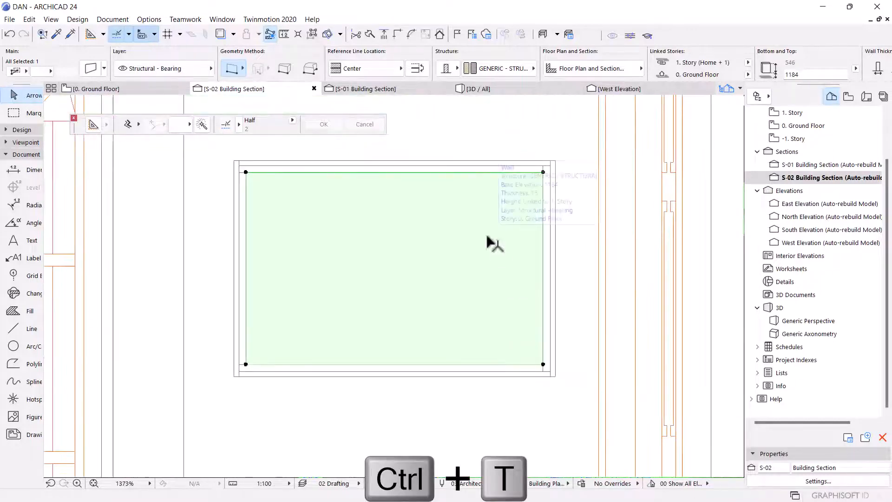
pyautogui.click(229, 298)
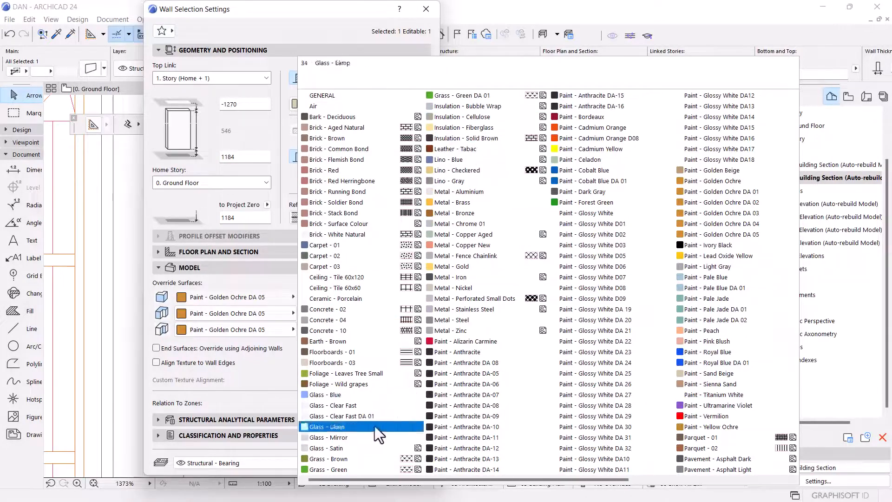
pyautogui.click(355, 438)
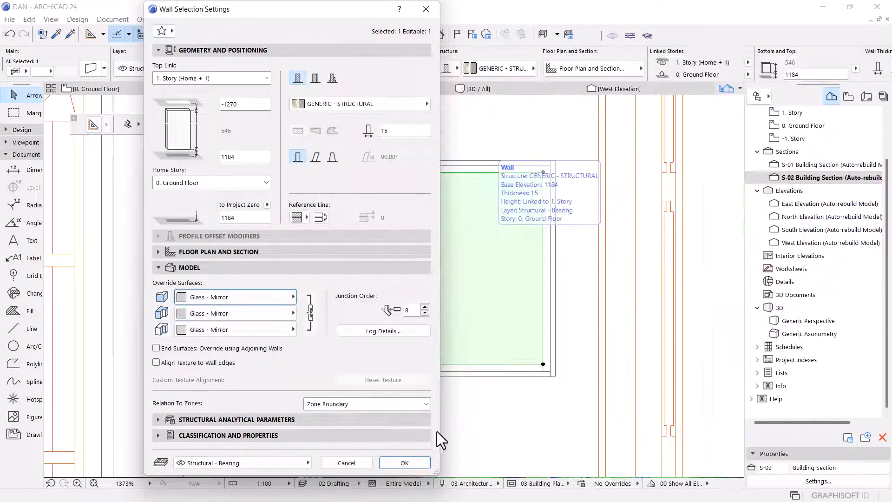
pyautogui.click(405, 463)
# - In the 3D view, extend the frame's four vertical anthracite and golden ochre panels to the floor by setting their bottom elevation to 0
pyautogui.click(500, 92)
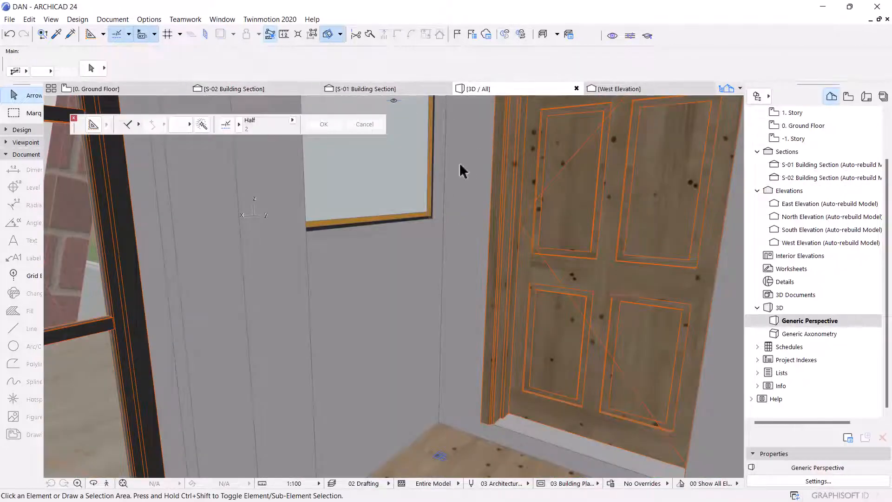
pyautogui.keyDown('shift'); pyautogui.moveTo(469, 173); pyautogui.dragTo(370, 221, button='middle'); pyautogui.keyUp('shift')
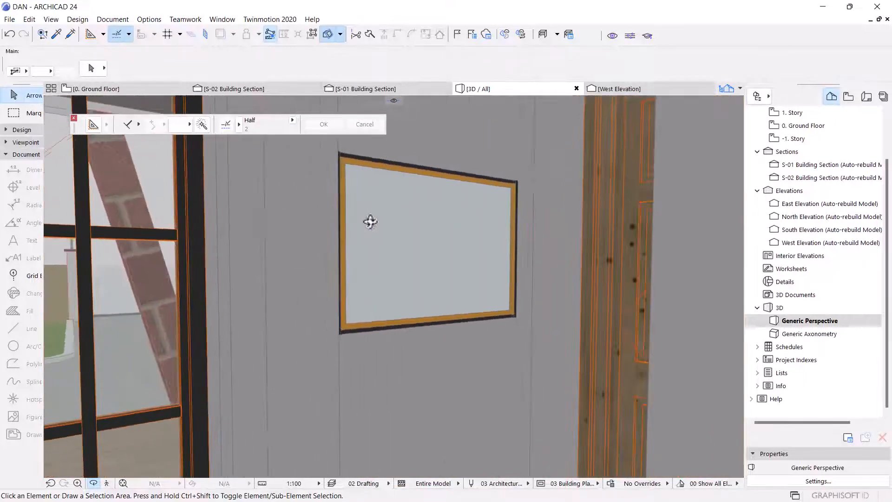
pyautogui.keyDown('shift'); pyautogui.moveTo(389, 266); pyautogui.dragTo(312, 200, button='middle'); pyautogui.keyUp('shift')
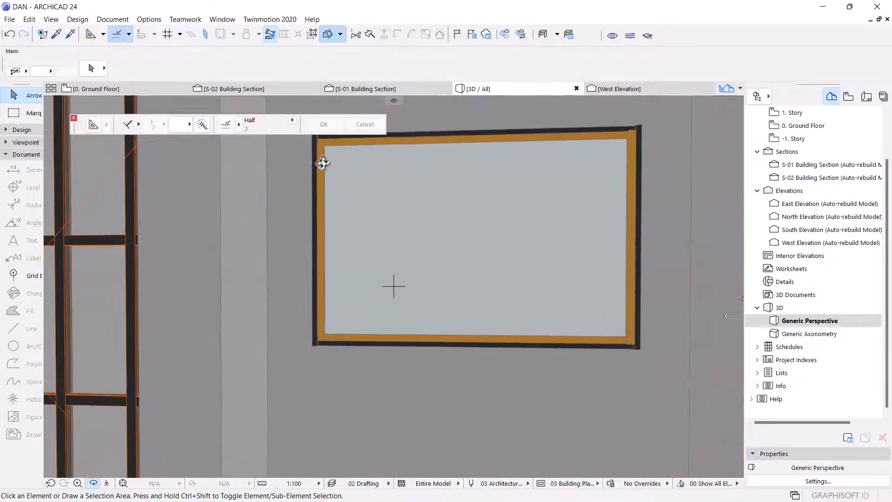
pyautogui.keyDown('shift'); pyautogui.moveTo(323, 163); pyautogui.dragTo(312, 213, button='middle'); pyautogui.keyUp('shift')
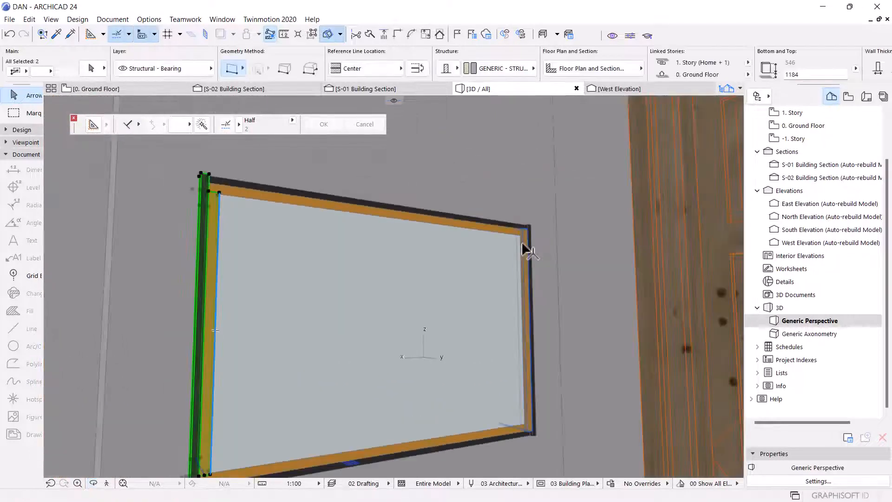
pyautogui.keyDown('shift'); pyautogui.click(522, 240); pyautogui.keyUp('shift')
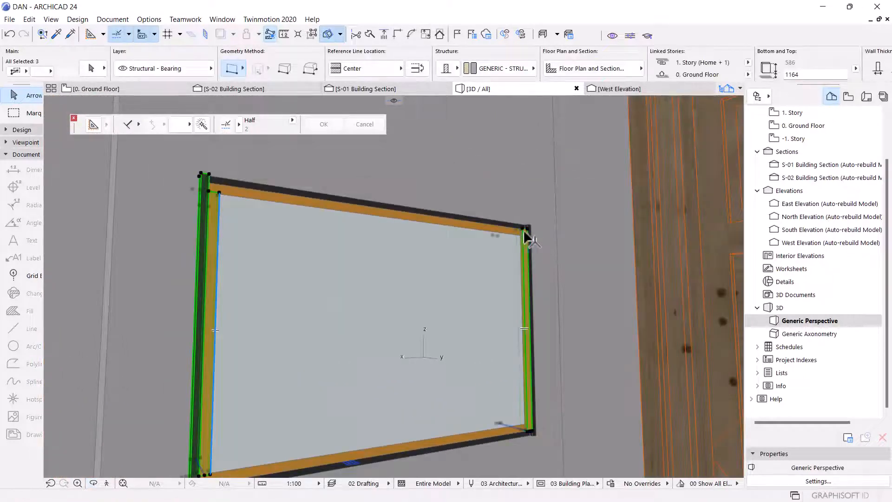
pyautogui.scroll(3, 523, 230)
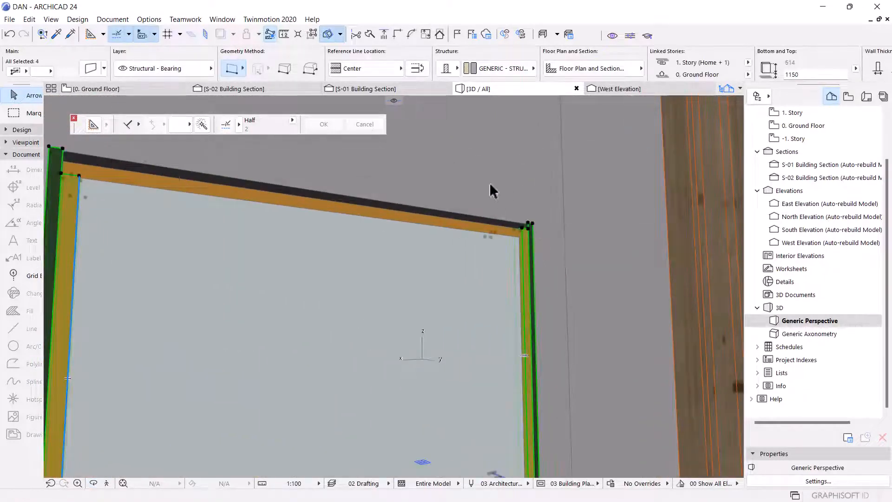
pyautogui.hotkey('ctrl', 't')
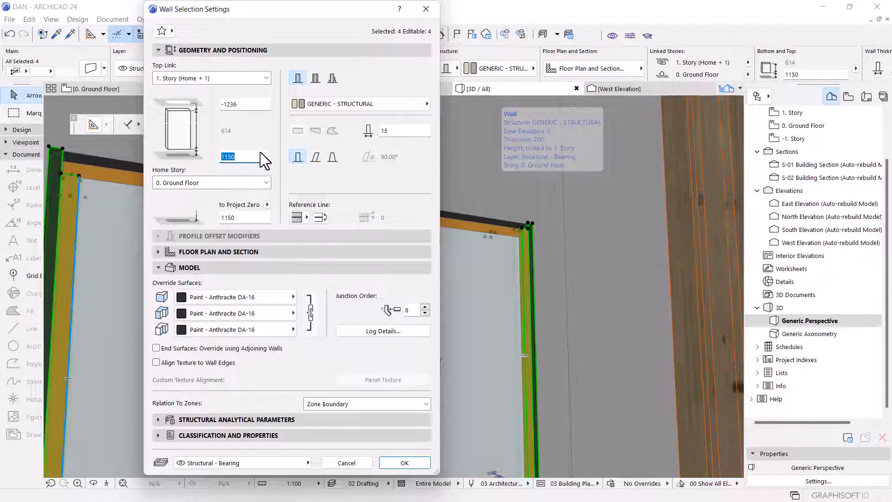
pyautogui.write('-')
pyautogui.click(404, 462)
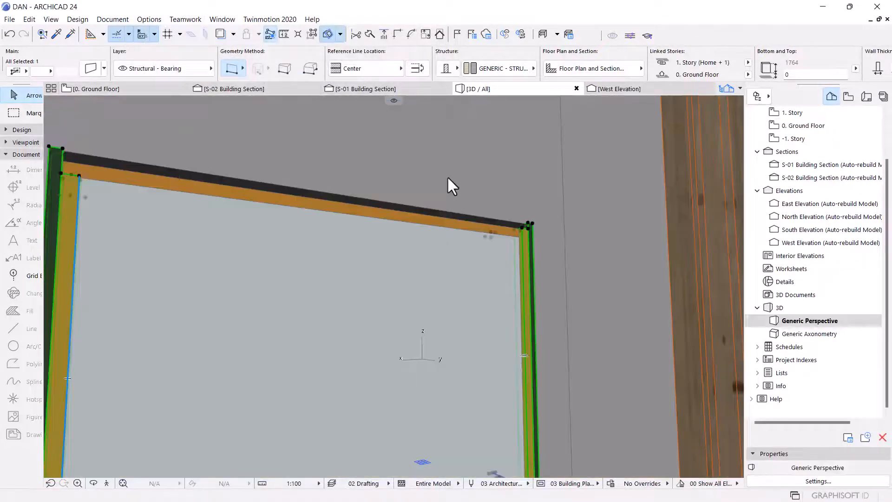
# - Extend the box's lower horizontal anthracite panel down to the floor by setting its bottom elevation to 0
pyautogui.scroll(-2, 316, 337)
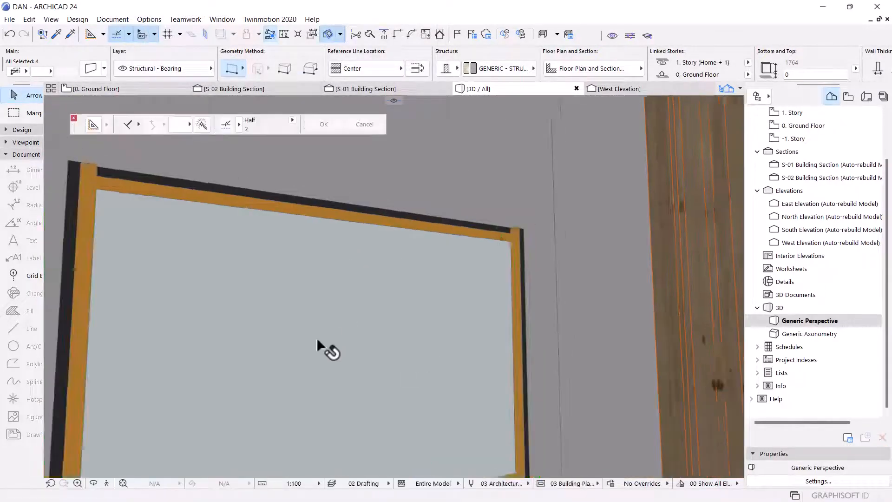
pyautogui.moveTo(316, 338); pyautogui.dragTo(414, 172, button='middle')
pyautogui.click(344, 368)
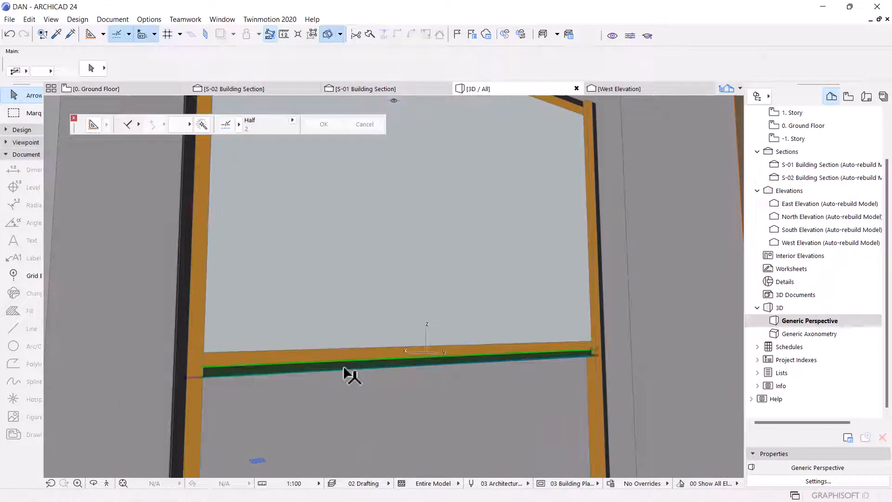
pyautogui.hotkey('ctrl', 't')
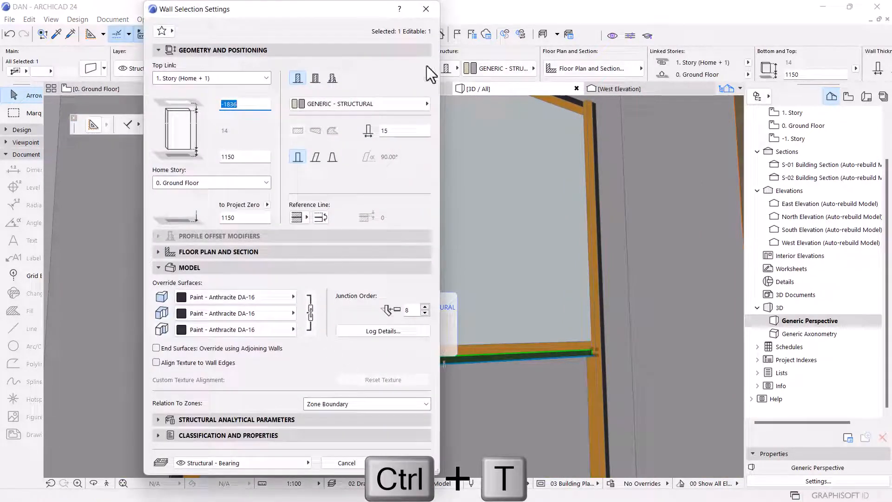
pyautogui.click(434, 13)
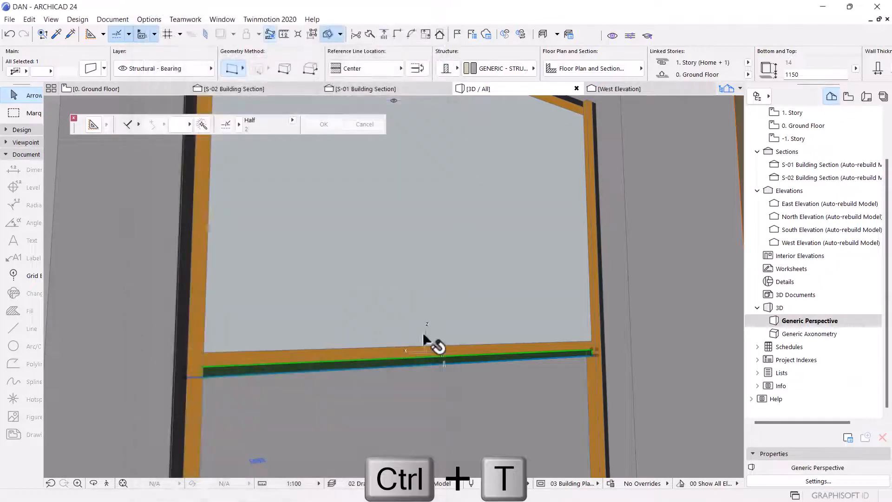
pyautogui.hotkey('ctrl', 't')
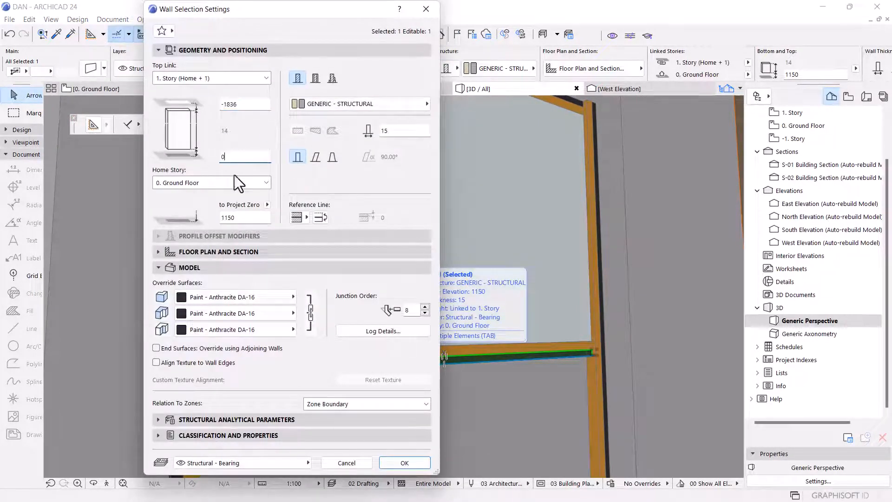
pyautogui.click(403, 462)
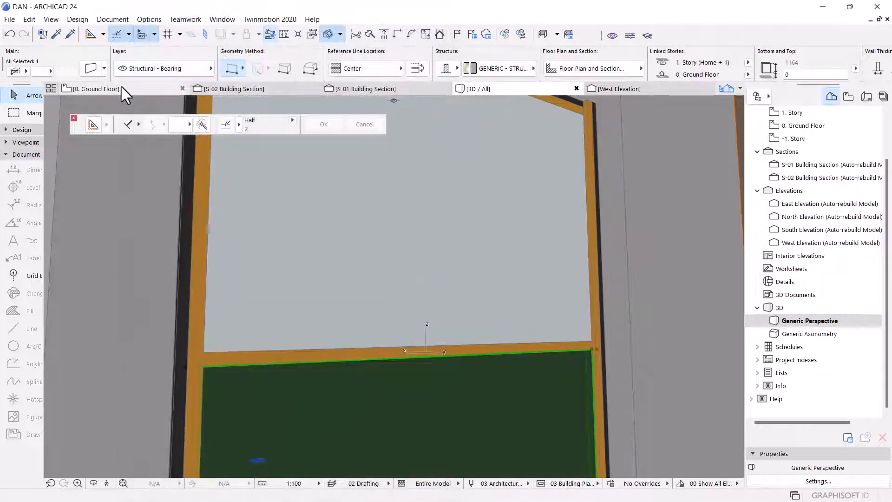
# - In the ground floor plan, shorten the 20-thick left inner side panel so its front end is flush with the lower panel's face
pyautogui.click(119, 89)
pyautogui.click(373, 349)
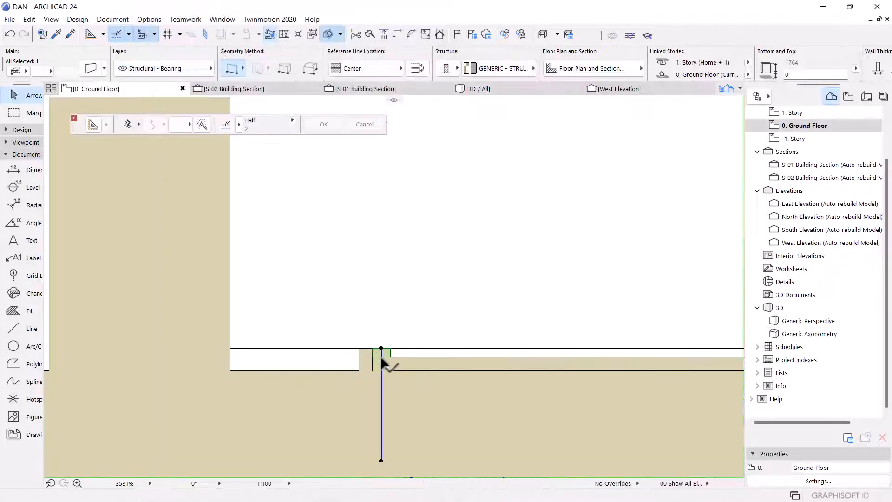
pyautogui.scroll(-2, 334, 367)
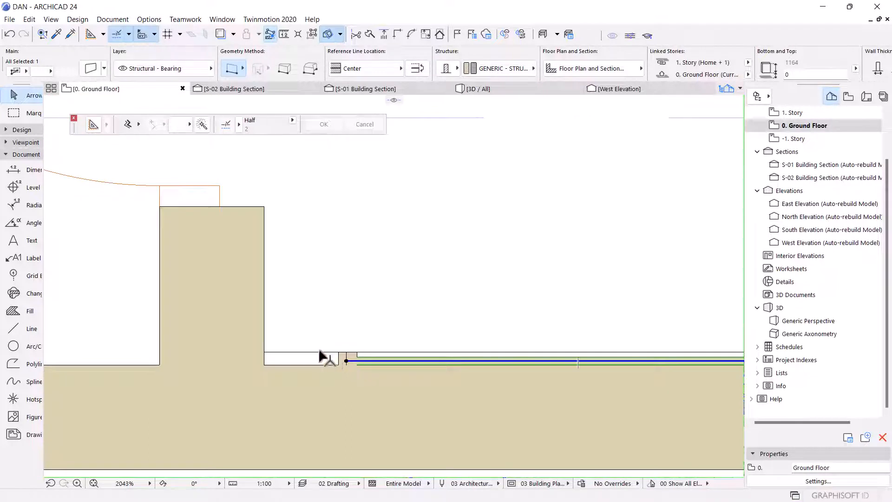
pyautogui.scroll(5, 325, 357)
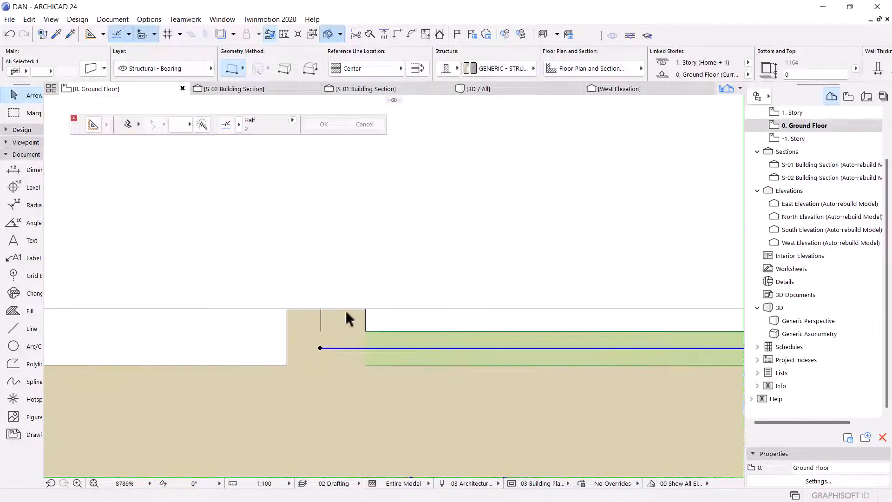
pyautogui.click(346, 312)
pyautogui.click(342, 309)
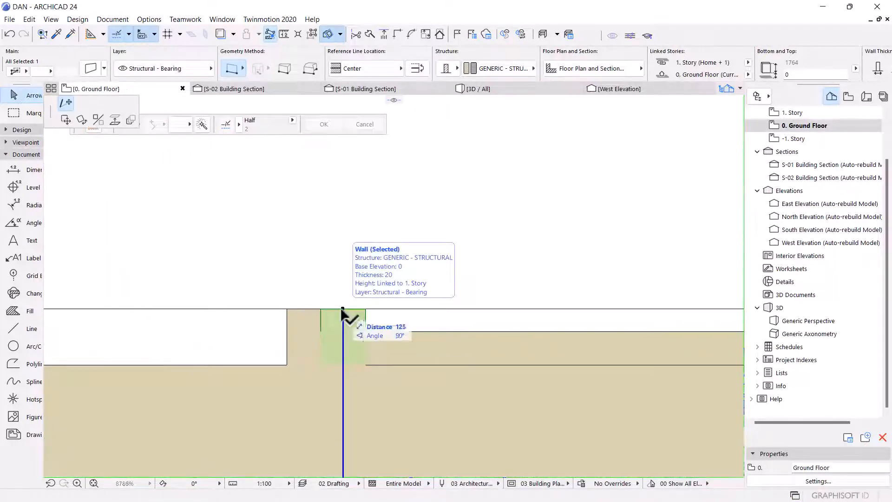
pyautogui.click(344, 330)
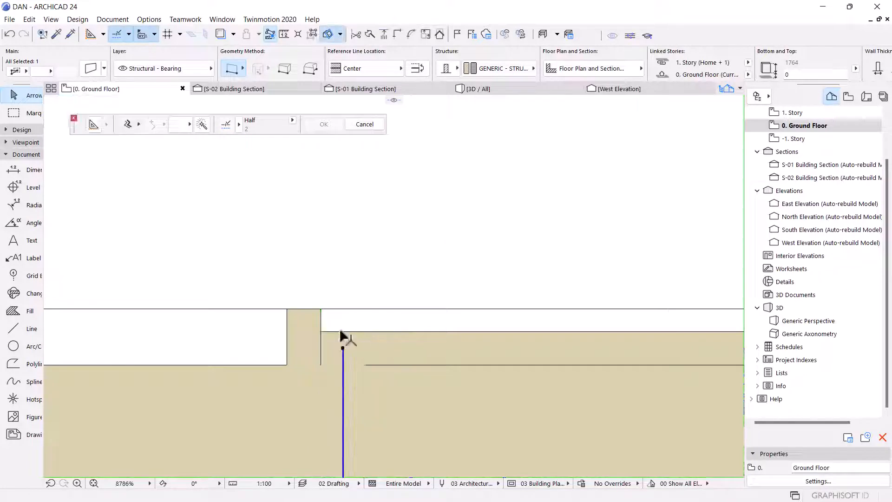
# - Shorten the left outer side panel so its front end also lines up with the face of the lower panel
pyautogui.click(303, 309)
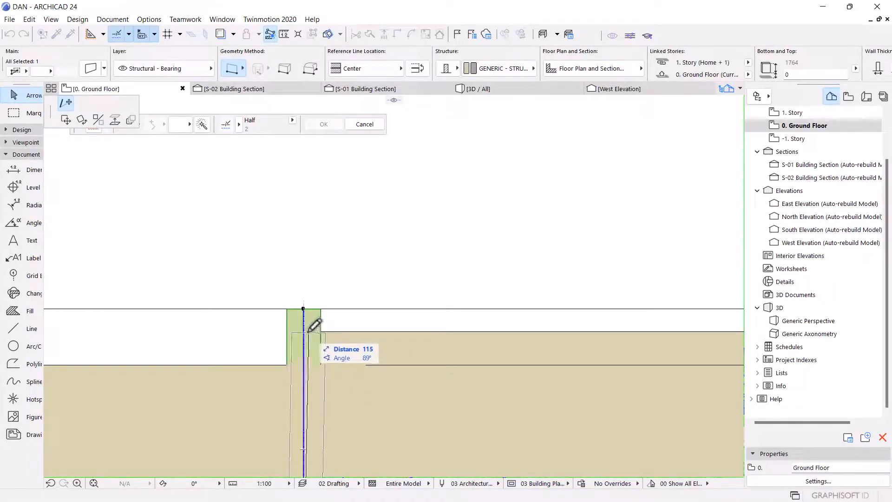
pyautogui.scroll(3, 306, 329)
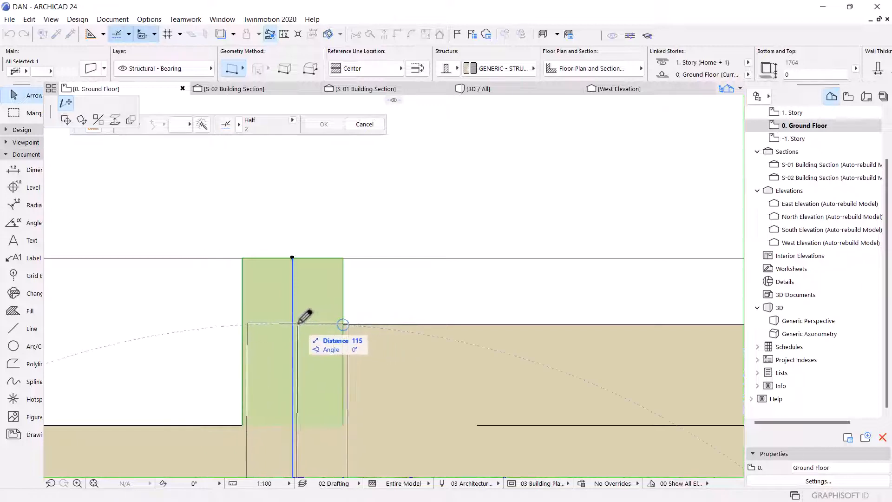
pyautogui.scroll(3, 300, 317)
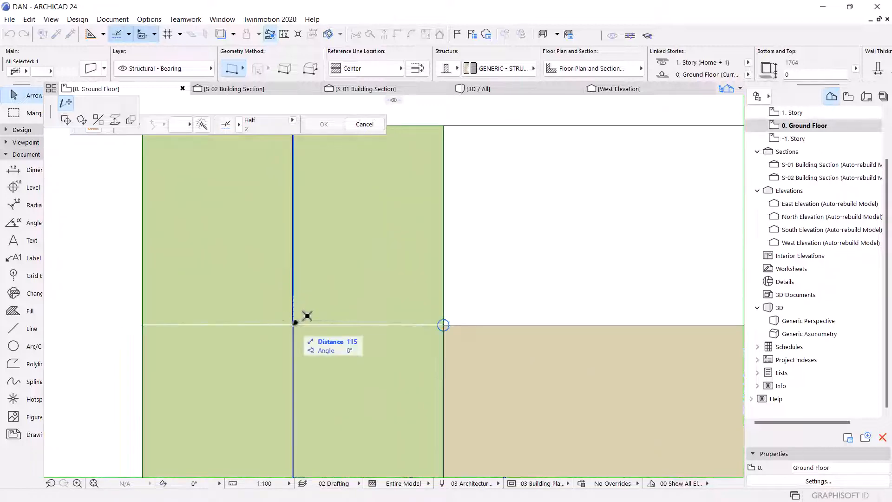
pyautogui.scroll(-6, 309, 317)
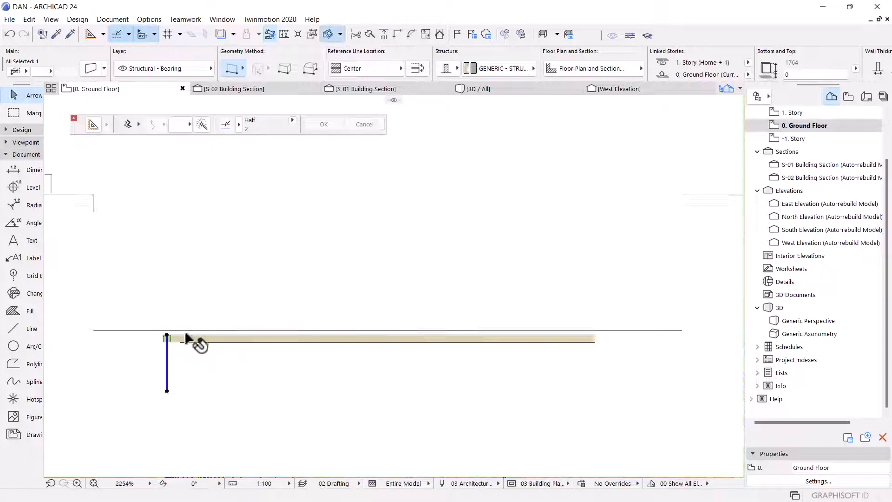
# - At the unit's opposite end, pull the right inner side panel's front end back to the lower panel's face
pyautogui.scroll(10, 363, 344)
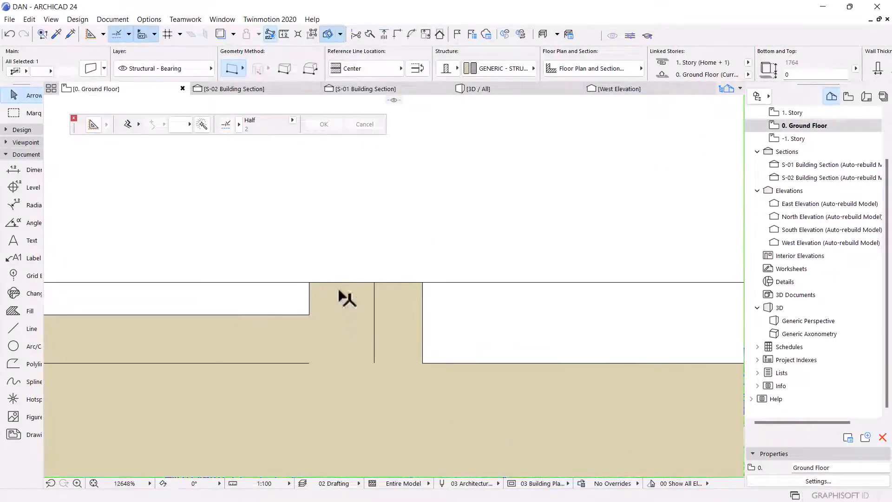
pyautogui.click(341, 282)
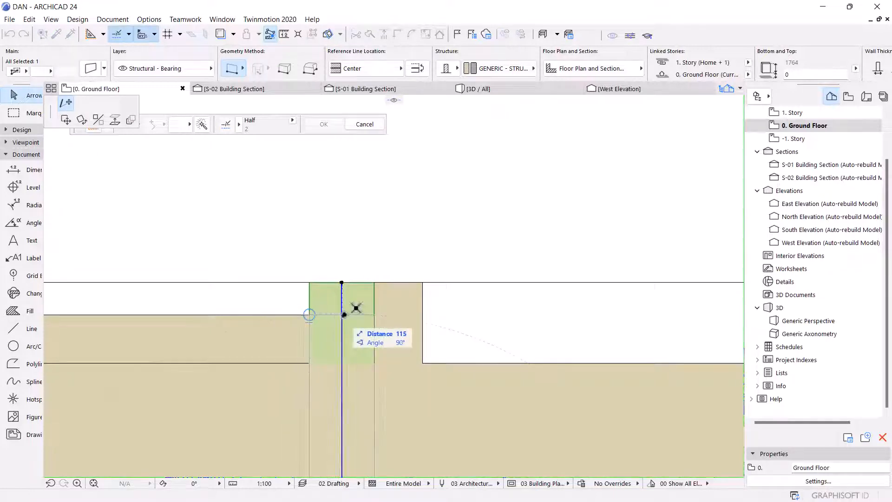
pyautogui.scroll(4, 343, 312)
pyautogui.click(340, 310)
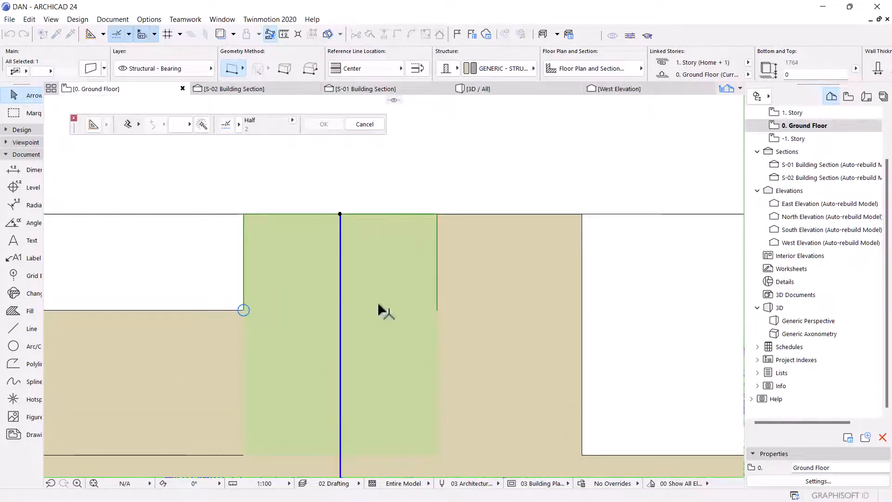
# - Pull the right outer side panel's front end back to the lower panel's face and check the alignment at their corner
pyautogui.click(483, 236)
pyautogui.click(510, 214)
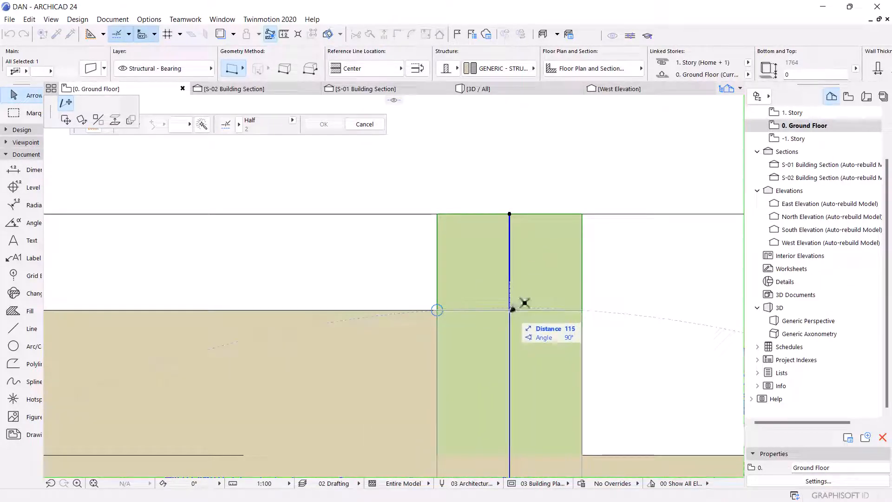
pyautogui.scroll(-2, 511, 299)
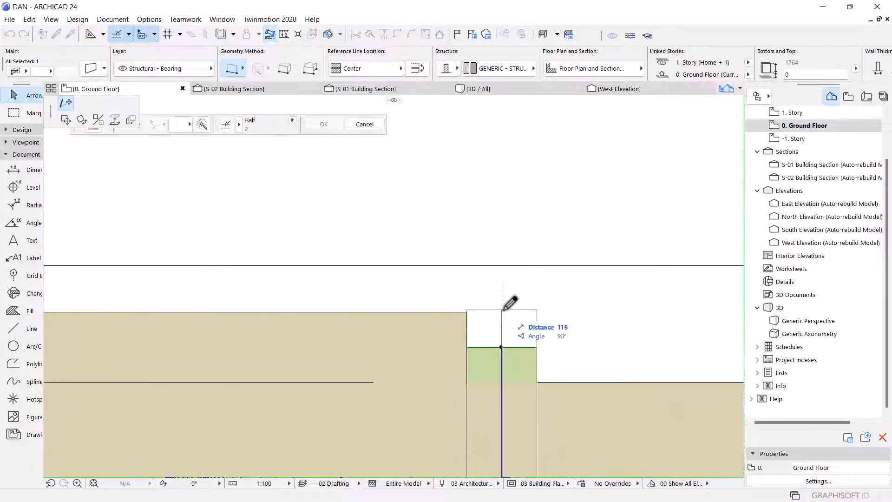
pyautogui.scroll(2, 509, 302)
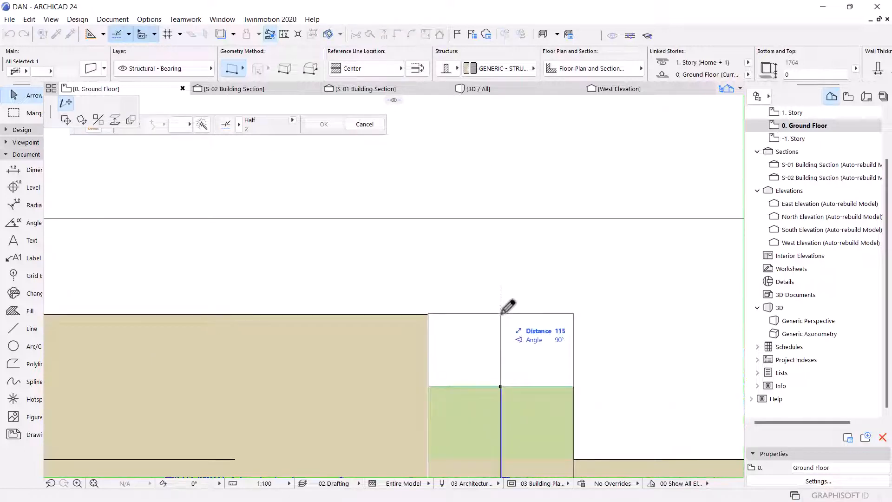
pyautogui.click(501, 314)
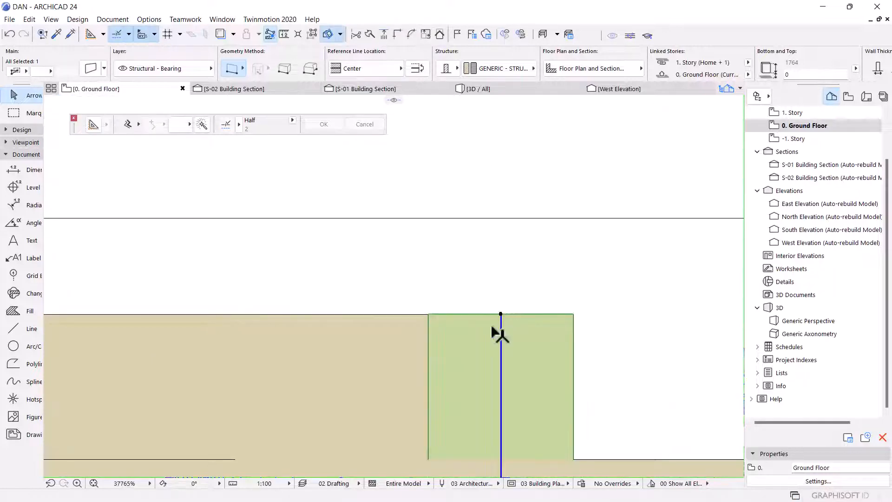
pyautogui.scroll(7, 464, 316)
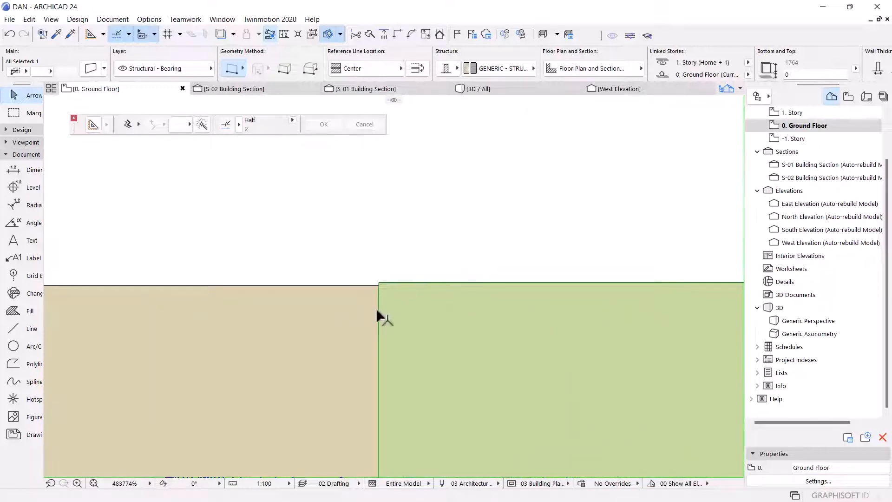
pyautogui.scroll(-1, 374, 309)
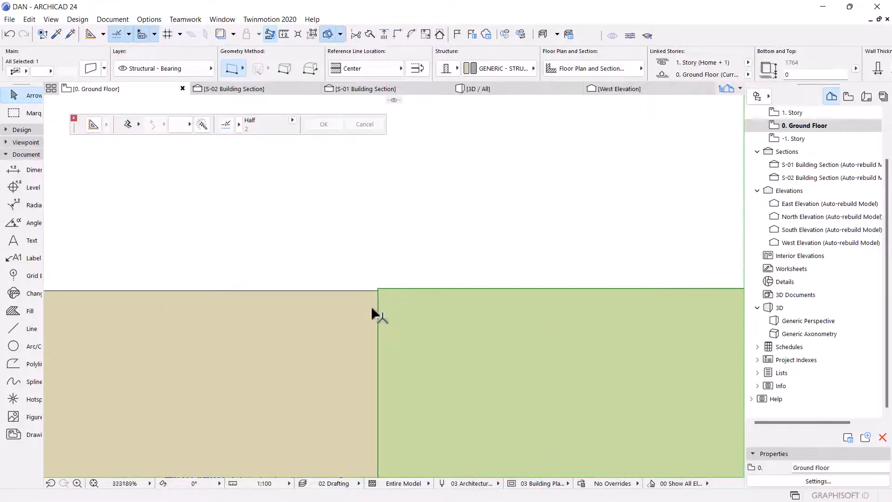
pyautogui.scroll(-1, 373, 307)
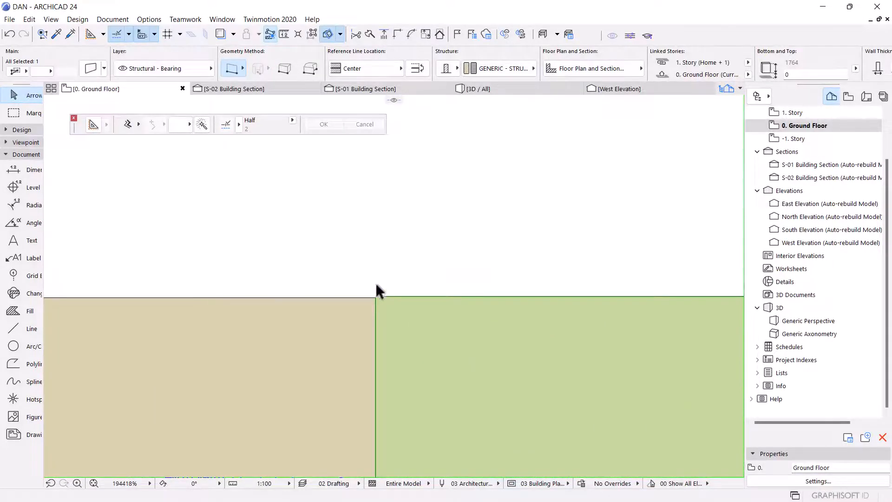
# - Check the unit in 3D, then in section S-02 raise the left inner side panel's bottom to 1184, the top of the lower rail
pyautogui.click(478, 90)
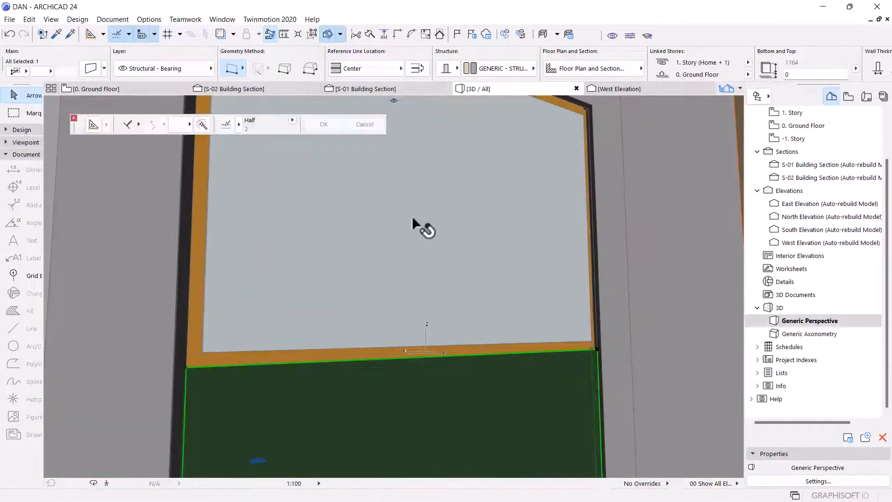
pyautogui.press('o')
pyautogui.moveTo(403, 213); pyautogui.dragTo(380, 232)
pyautogui.click(249, 89)
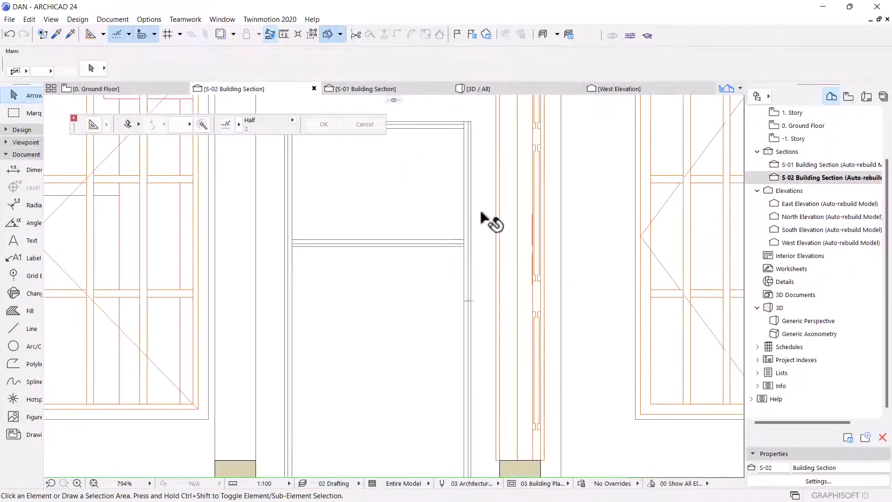
pyautogui.scroll(-2, 483, 227)
pyautogui.scroll(6, 398, 243)
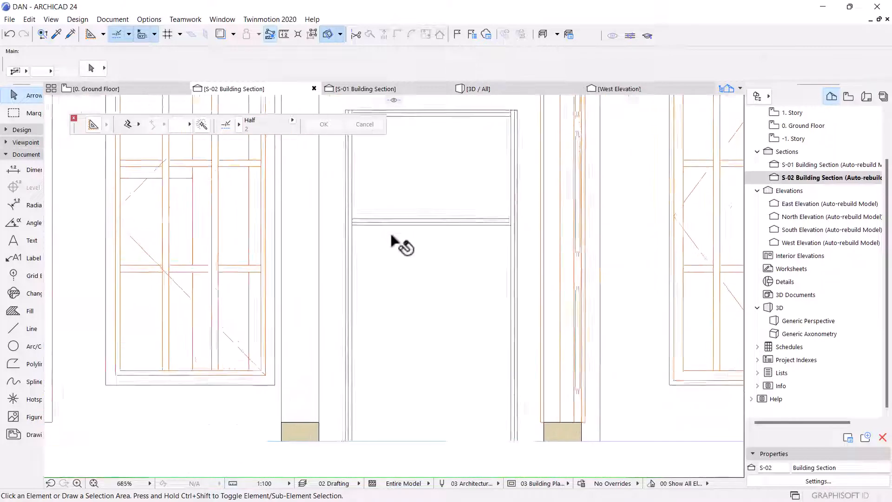
pyautogui.click(341, 241)
pyautogui.scroll(-10, 367, 278)
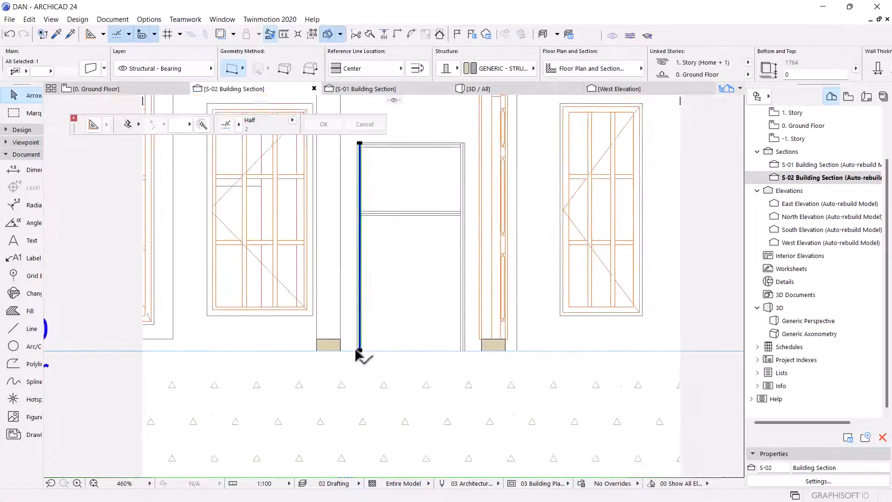
pyautogui.scroll(5, 356, 349)
pyautogui.scroll(-3, 366, 341)
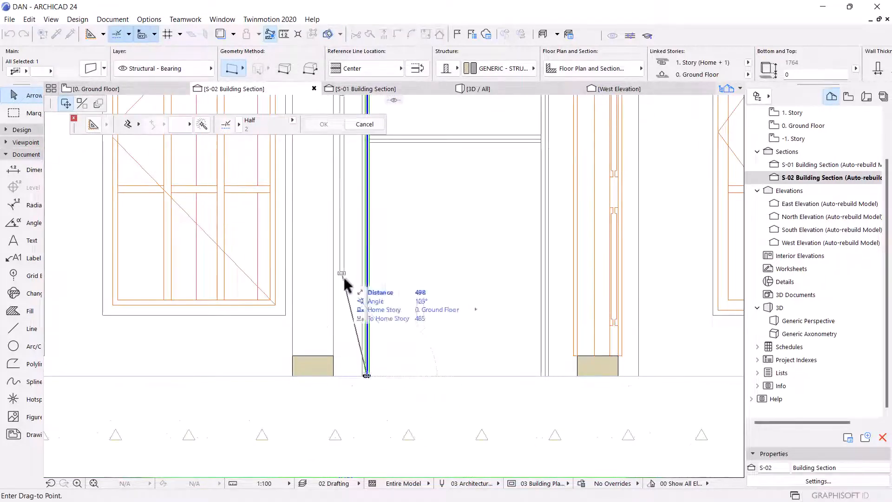
pyautogui.scroll(4, 365, 349)
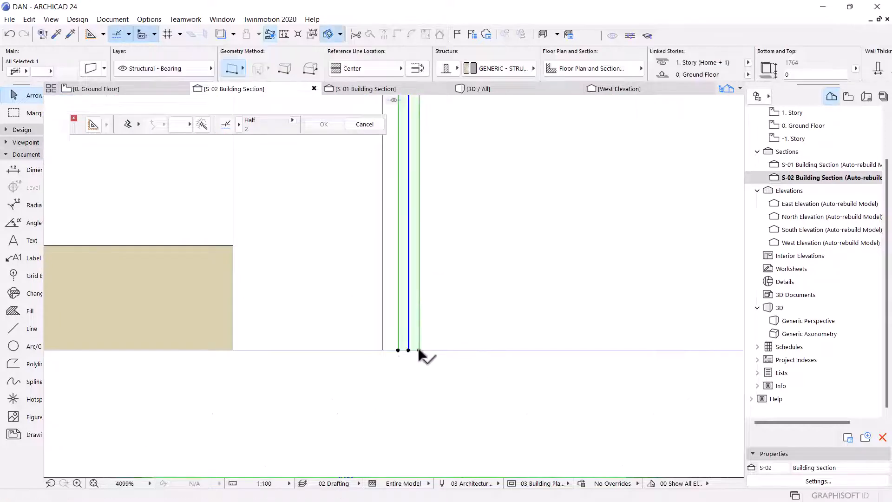
pyautogui.click(65, 104)
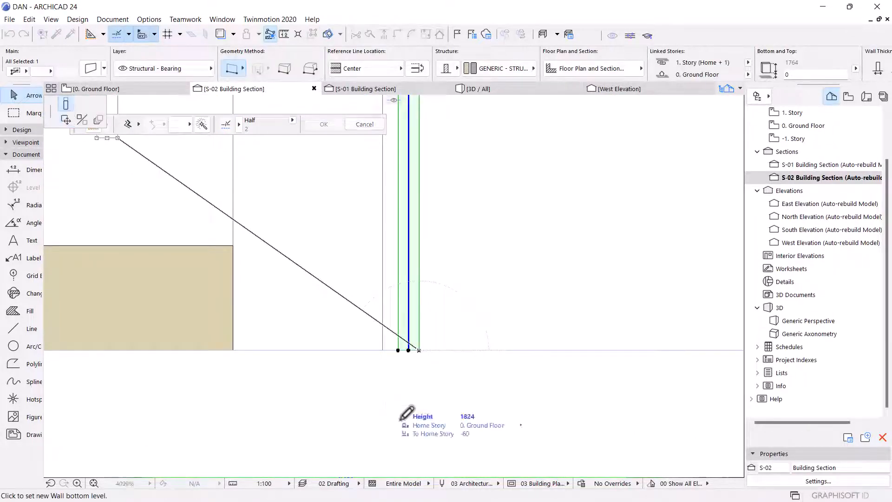
pyautogui.scroll(-3, 422, 342)
pyautogui.scroll(4, 422, 202)
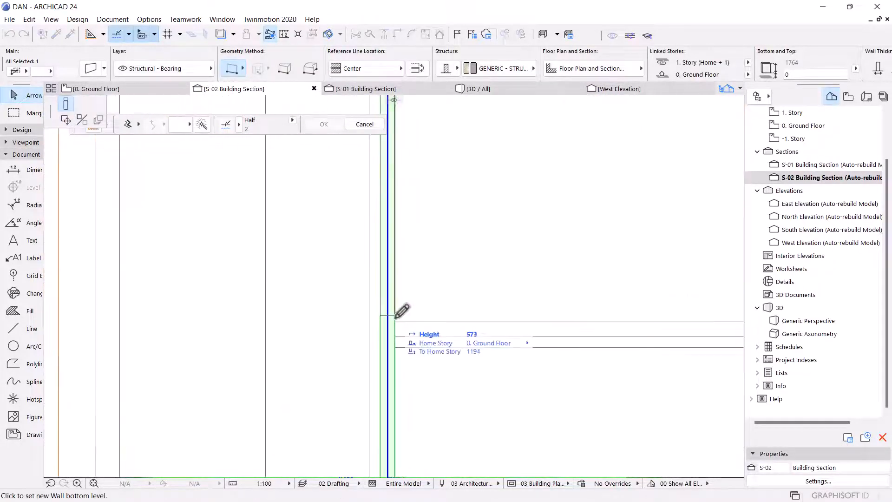
pyautogui.click(398, 320)
pyautogui.scroll(-5, 403, 316)
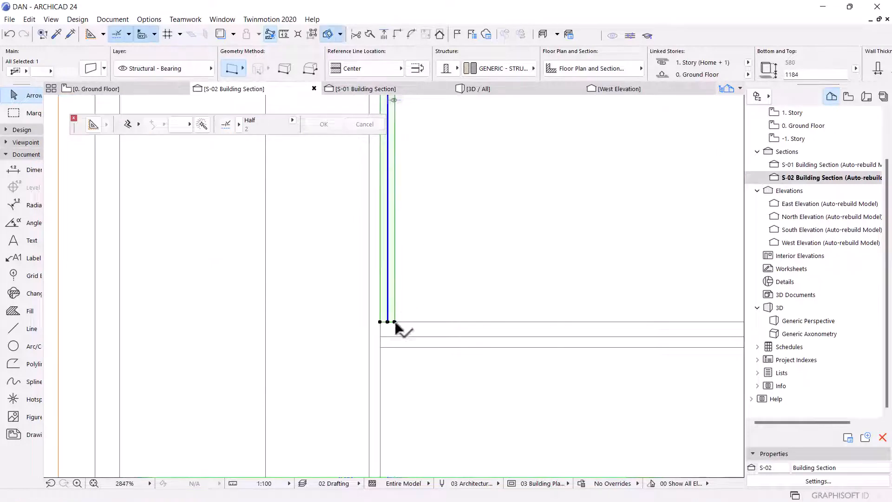
# - Raise the bottom of the left outer side panel from the floor to the underside of the frame's lower rail
pyautogui.click(411, 438)
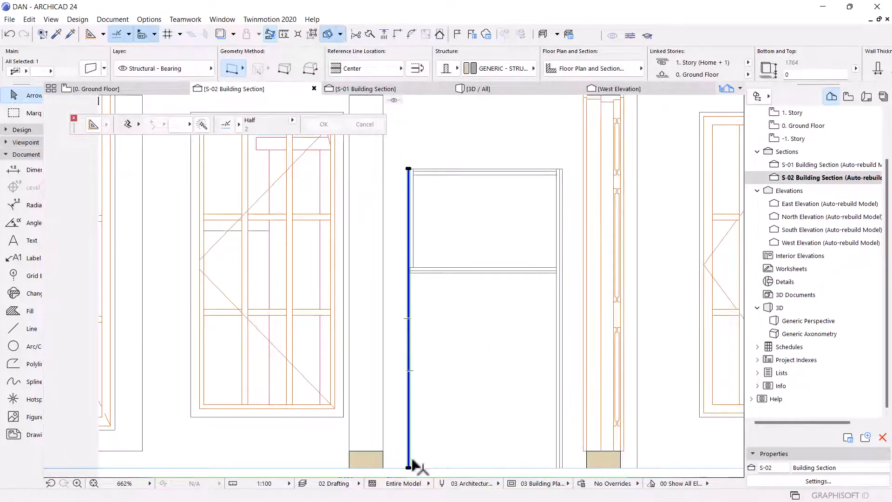
pyautogui.hotkey('ctrl', 'd')
pyautogui.click(409, 467)
pyautogui.scroll(1, 411, 282)
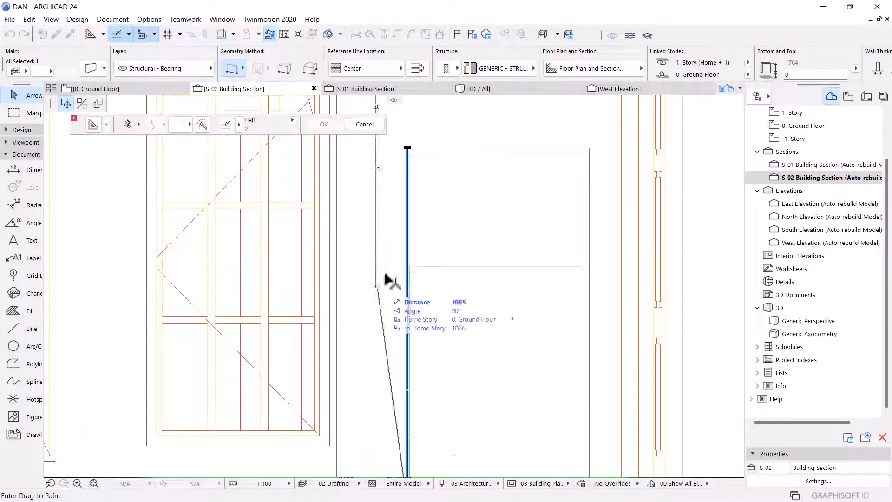
pyautogui.scroll(-4, 392, 251)
pyautogui.scroll(5, 394, 376)
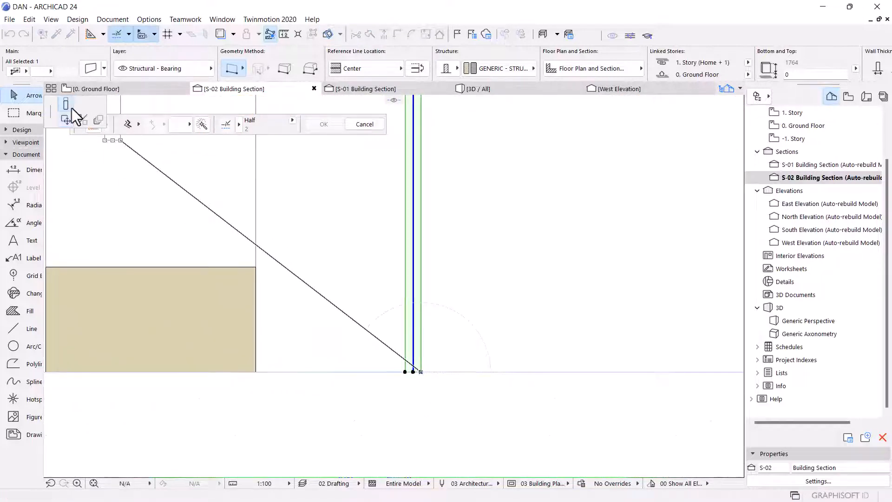
pyautogui.click(71, 109)
pyautogui.scroll(-8, 322, 391)
pyautogui.scroll(7, 330, 356)
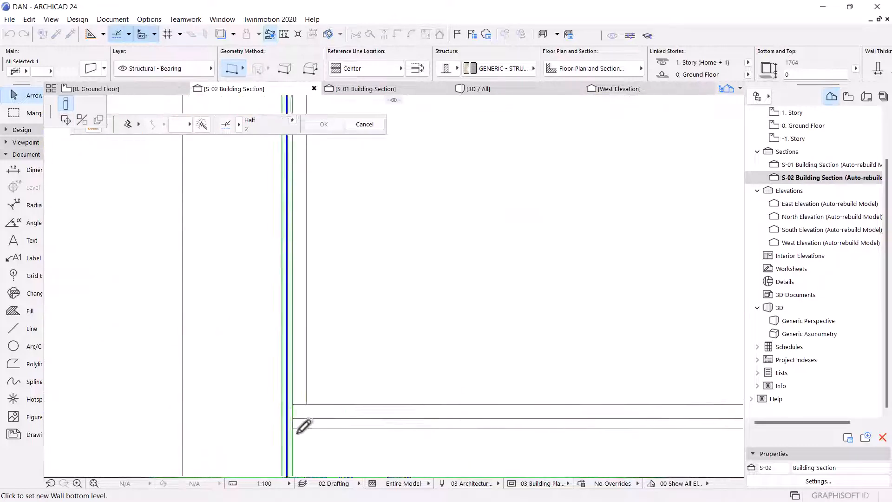
pyautogui.scroll(3, 292, 423)
pyautogui.click(279, 417)
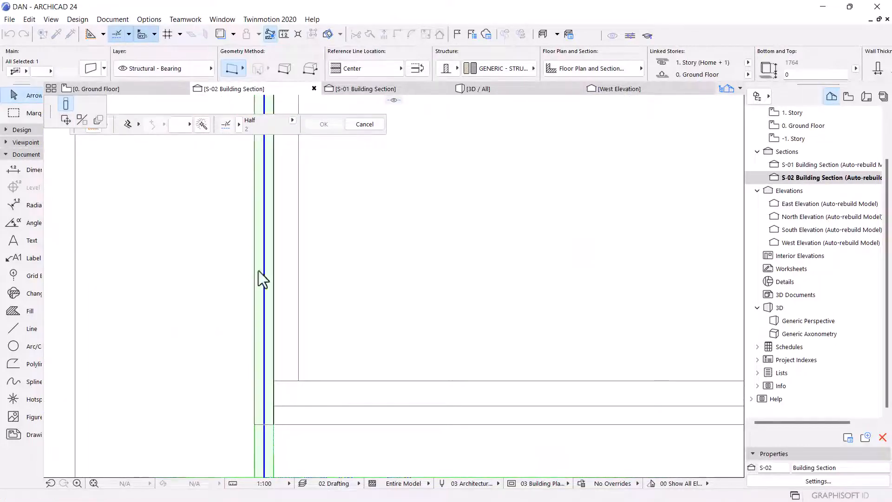
# - In section S-02, raise the bottom of the right inner side panel from the floor to 1184, the top of the lower inner rail
pyautogui.scroll(-5, 318, 255)
pyautogui.click(478, 297)
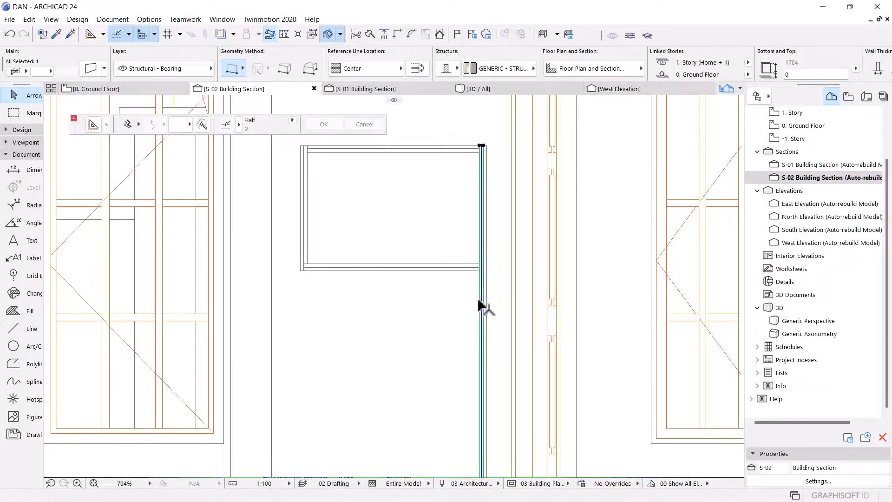
pyautogui.scroll(-5, 483, 265)
pyautogui.scroll(8, 490, 359)
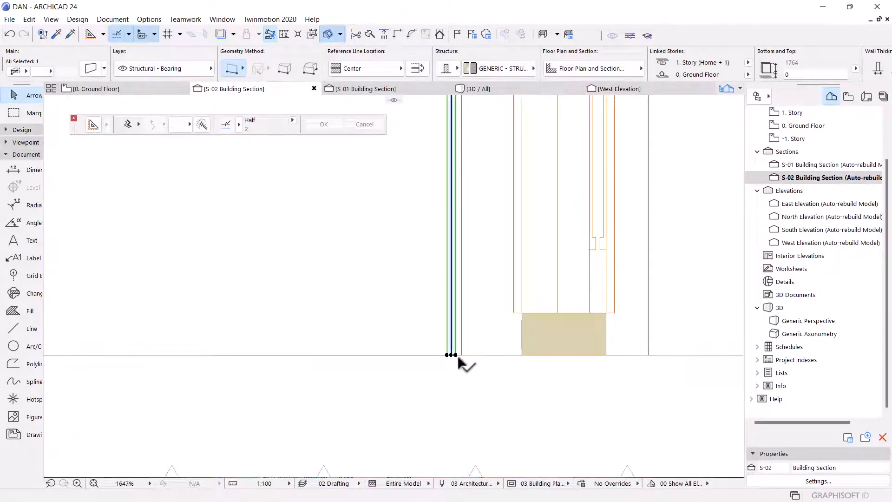
pyautogui.click(455, 355)
pyautogui.click(495, 415)
pyautogui.scroll(6, 478, 273)
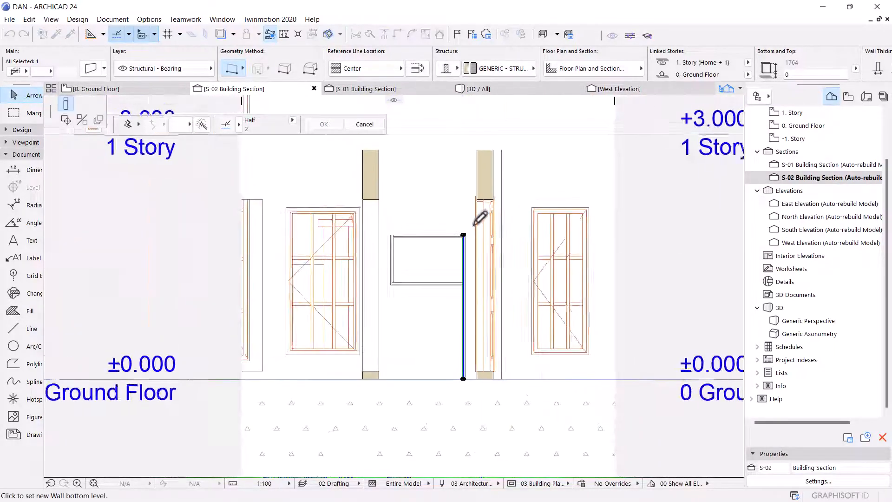
pyautogui.scroll(4, 448, 381)
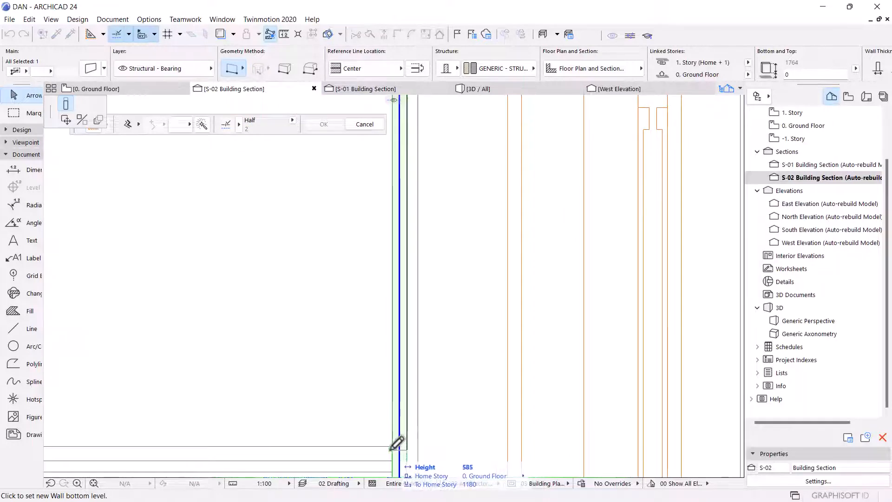
pyautogui.click(399, 440)
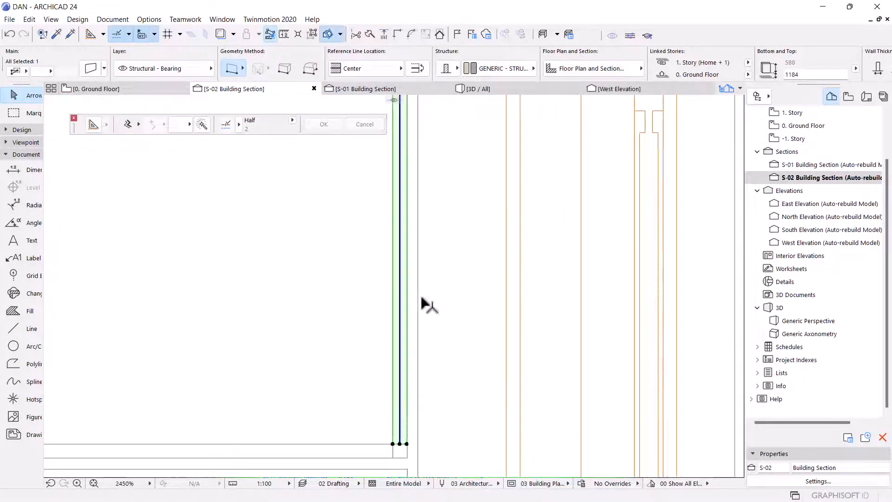
# - Extend the right inner side panel's bottom down to 1164, the underside of the lower inner rail
pyautogui.scroll(-3, 424, 389)
pyautogui.scroll(4, 423, 264)
pyautogui.scroll(5, 424, 267)
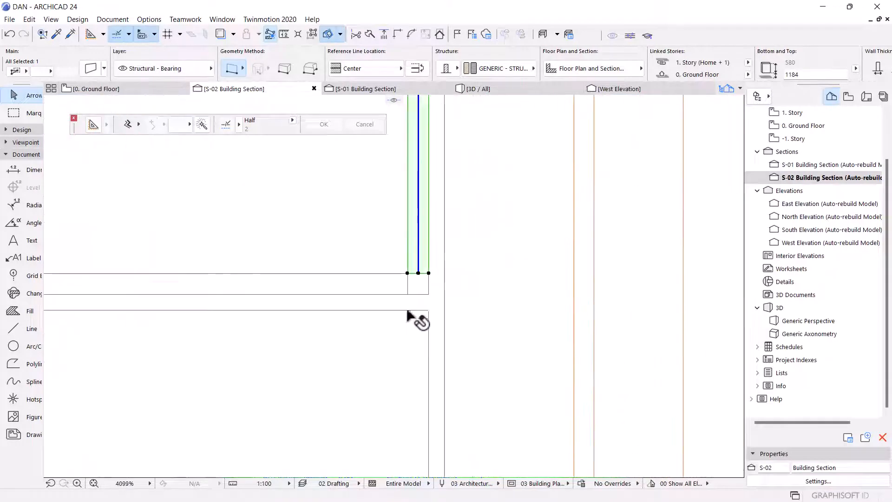
pyautogui.click(407, 274)
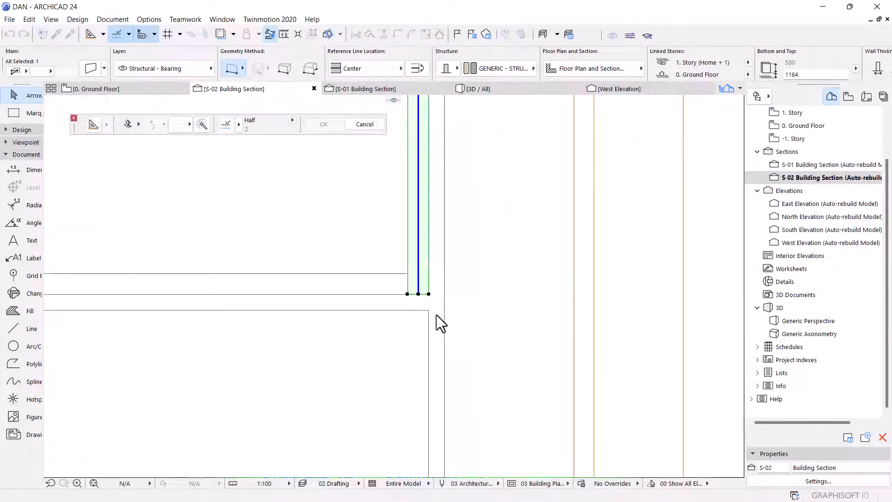
# - Raise the bottom of the right outer side panel from the floor to 1149, the underside of the frame's lower outer rail
pyautogui.scroll(-6, 447, 204)
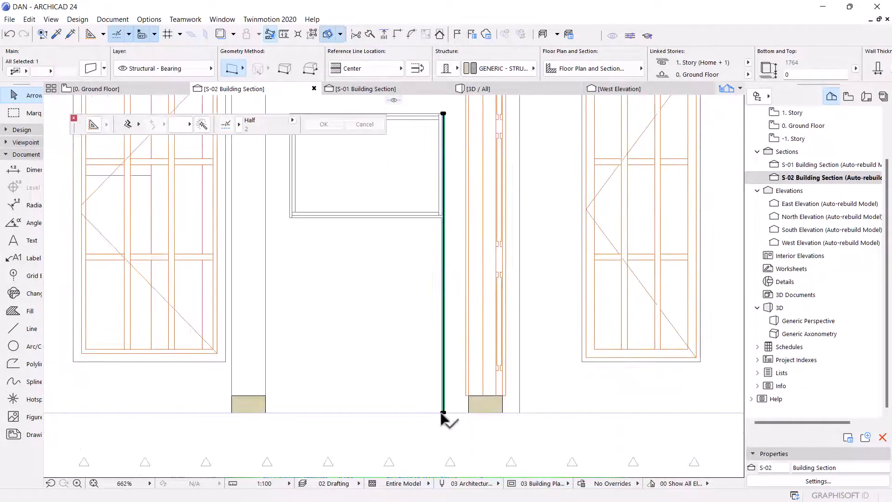
pyautogui.hotkey('ctrl', 'd')
pyautogui.click(441, 412)
pyautogui.scroll(4, 441, 192)
pyautogui.scroll(-2, 450, 194)
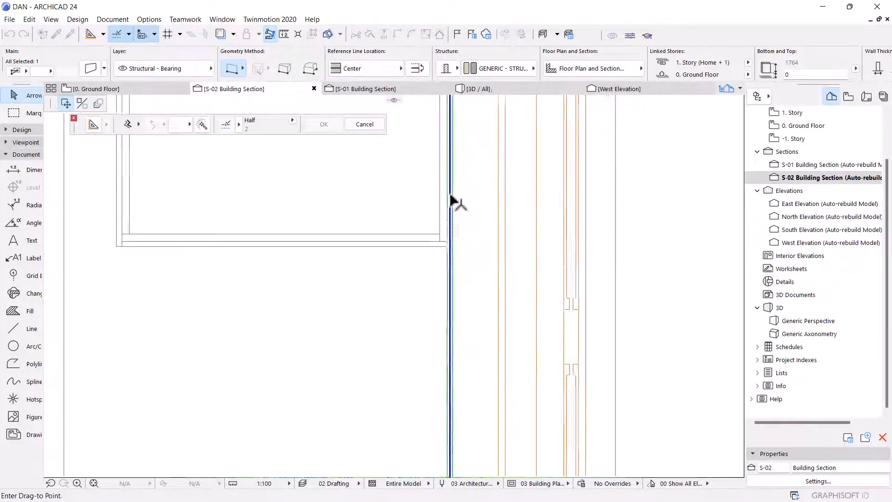
pyautogui.scroll(-5, 473, 329)
pyautogui.scroll(3, 464, 407)
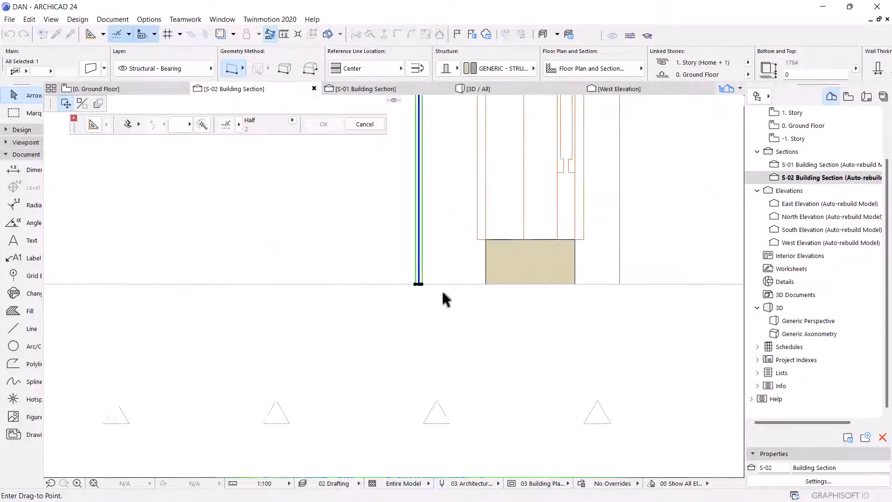
pyautogui.scroll(3, 445, 297)
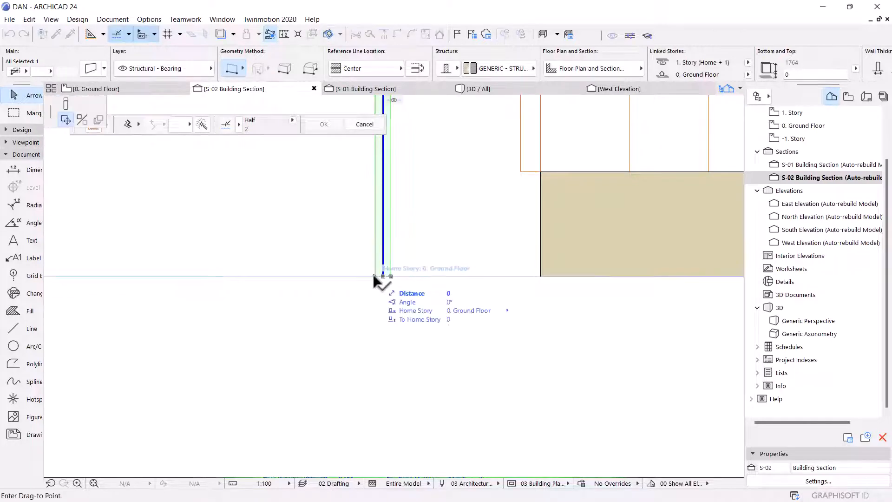
pyautogui.click(65, 103)
pyautogui.scroll(-8, 484, 366)
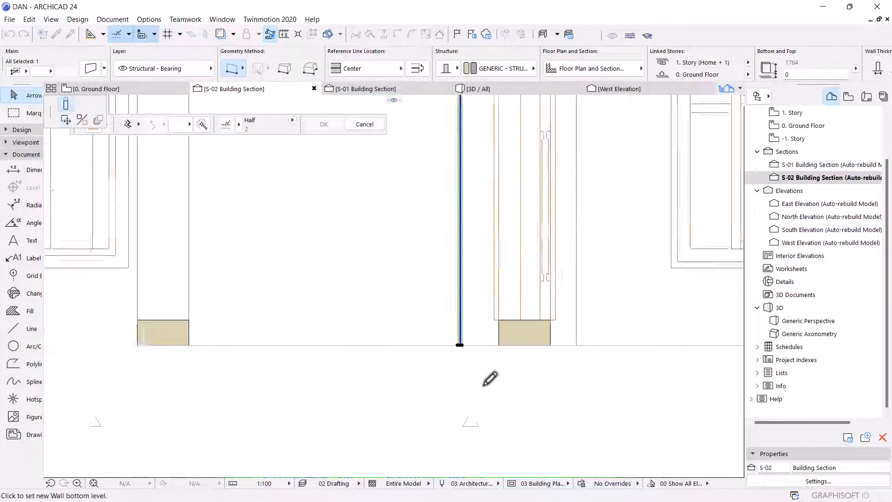
pyautogui.scroll(2, 472, 271)
pyautogui.scroll(3, 473, 233)
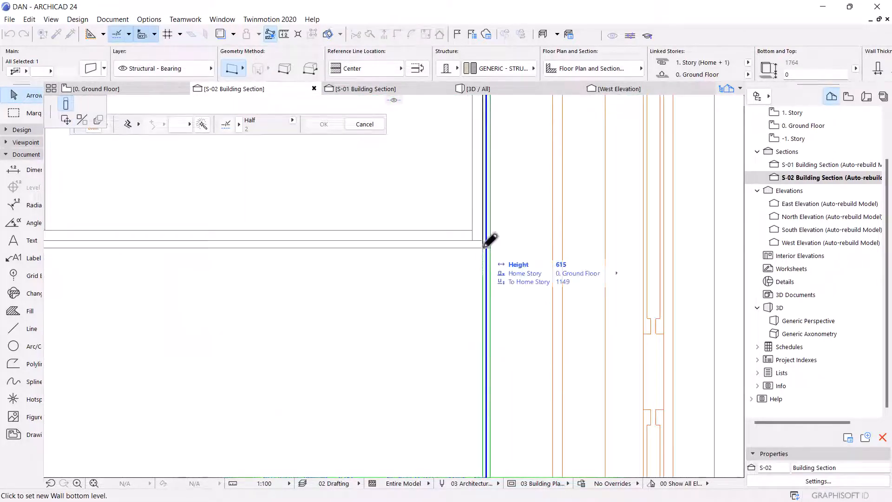
pyautogui.click(486, 246)
# - Check the frame in 3D, then in section S-02 lower the right inner side panel's top to the underside of the top outer rail
pyautogui.click(470, 90)
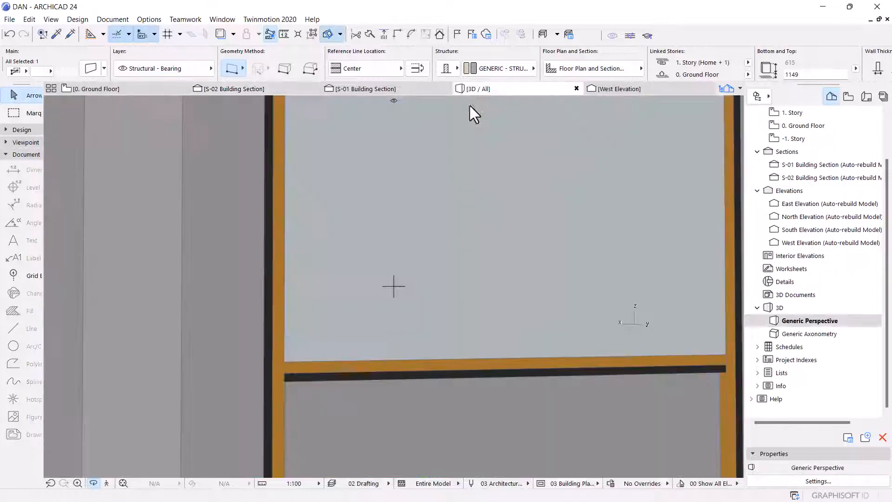
pyautogui.scroll(-6, 474, 254)
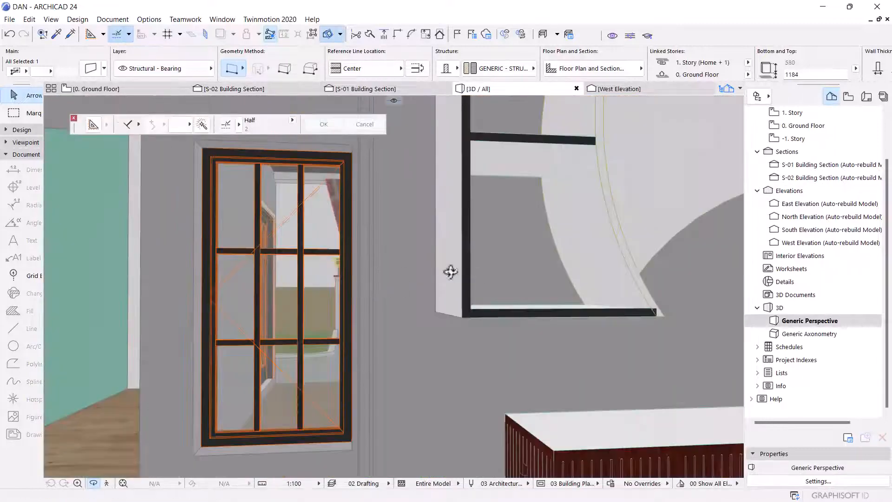
pyautogui.keyDown('shift'); pyautogui.moveTo(450, 272); pyautogui.dragTo(470, 294, button='middle'); pyautogui.keyUp('shift')
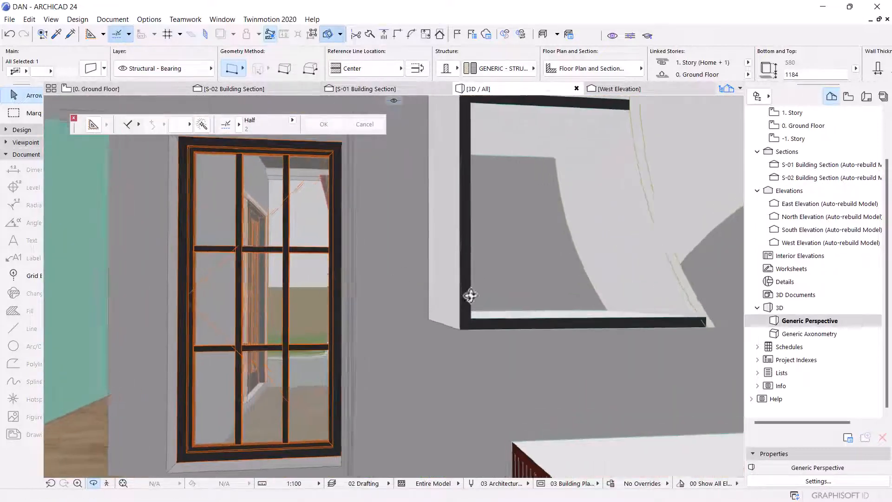
pyautogui.scroll(4, 469, 294)
pyautogui.keyDown('shift'); pyautogui.moveTo(280, 325); pyautogui.dragTo(365, 155, button='middle'); pyautogui.keyUp('shift')
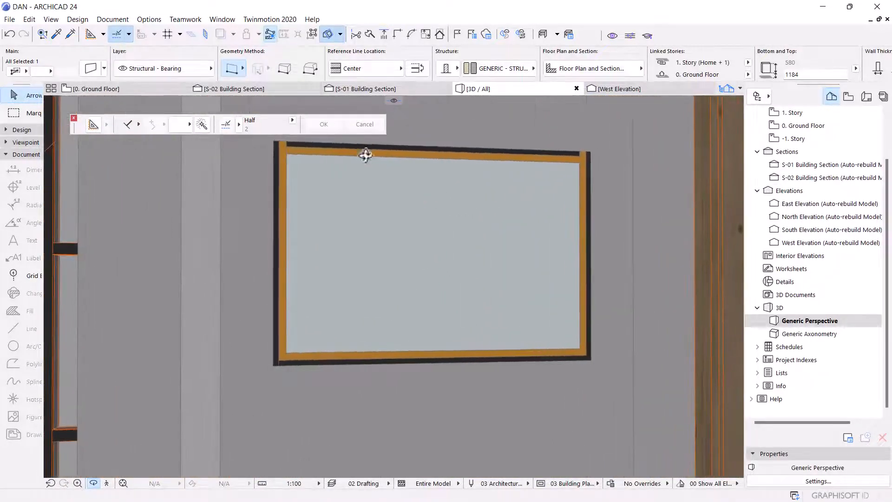
pyautogui.click(201, 89)
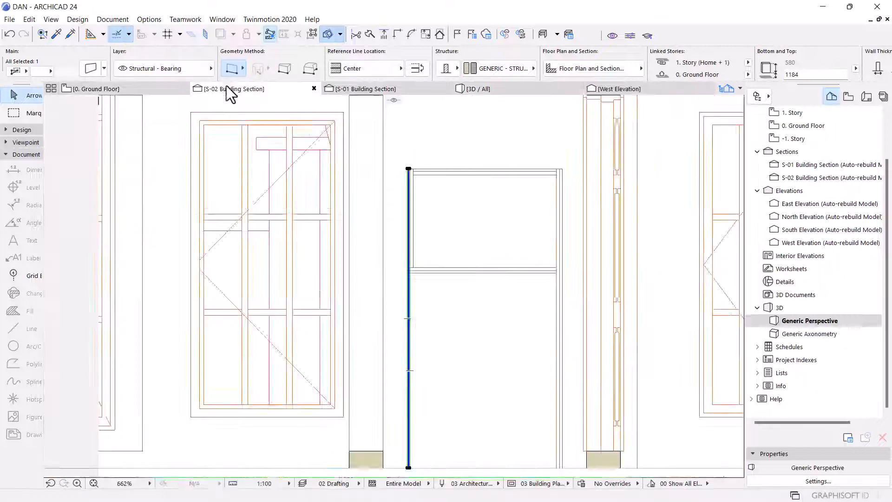
pyautogui.scroll(5, 465, 192)
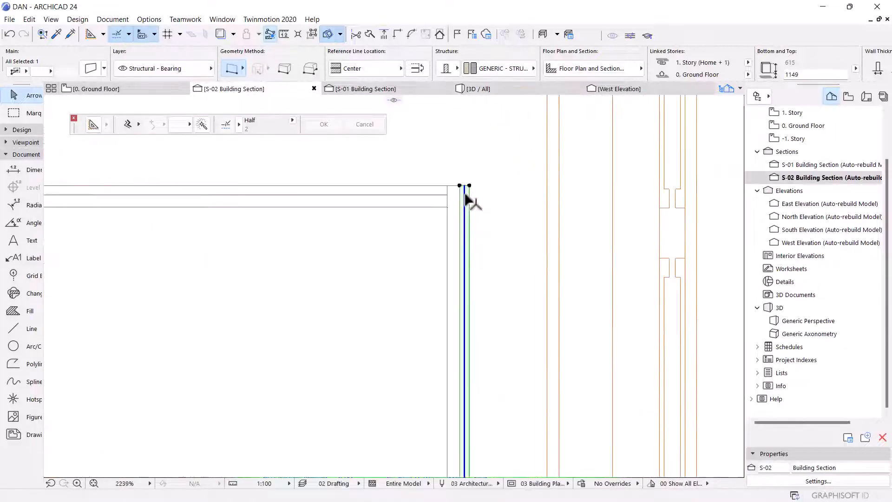
pyautogui.click(452, 186)
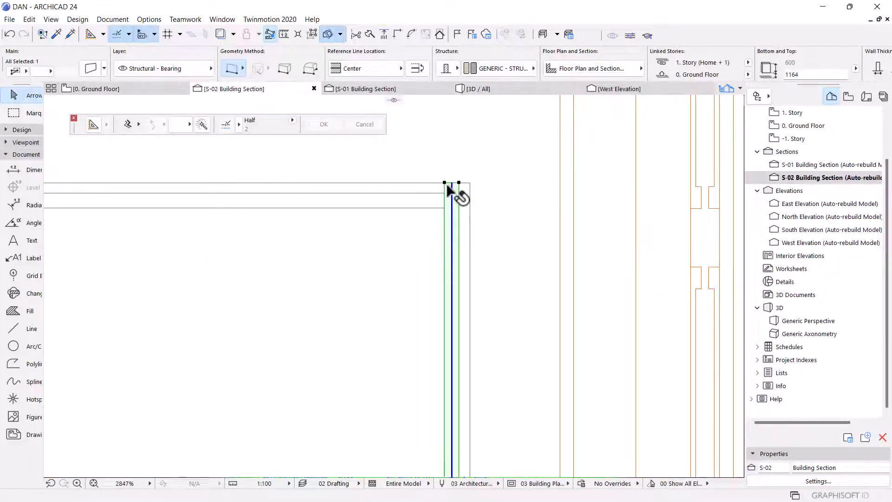
pyautogui.click(447, 187)
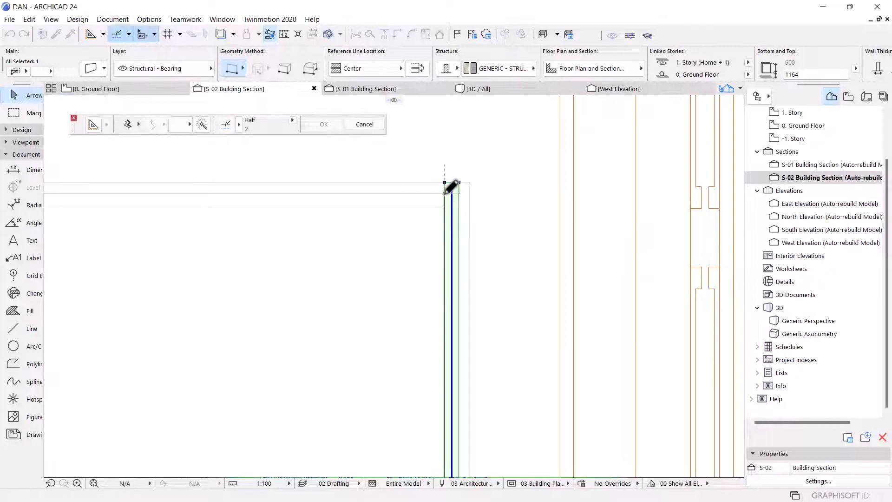
pyautogui.click(469, 105)
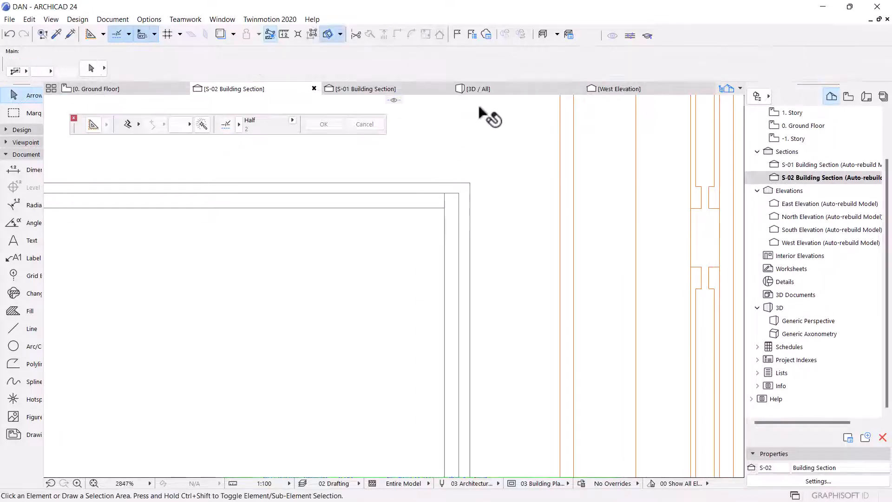
pyautogui.click(448, 202)
pyautogui.press('Escape')
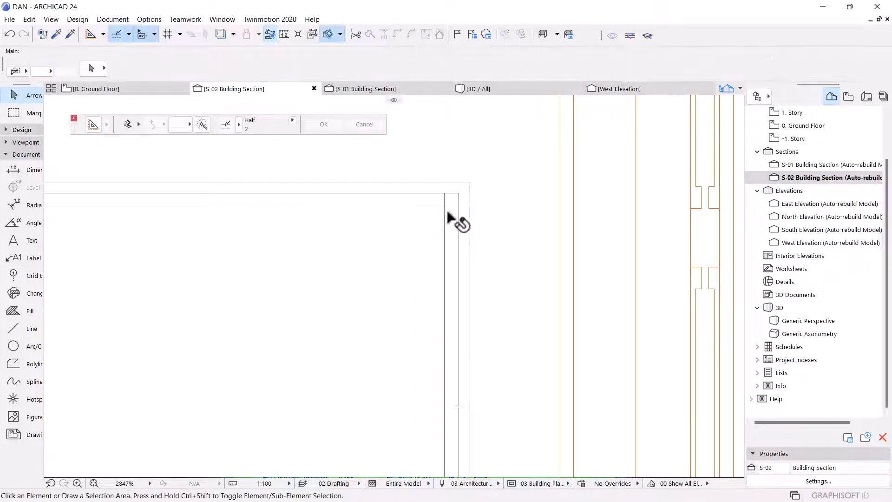
# - Identify the protruding left inner side panel in 3D, then in section S-02 lower its top to the underside of the top inner rail
pyautogui.click(500, 91)
pyautogui.click(291, 142)
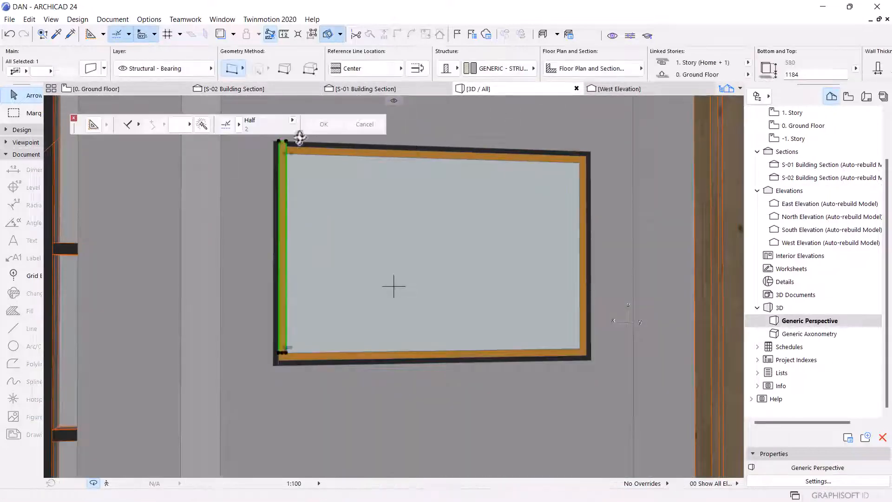
pyautogui.click(266, 86)
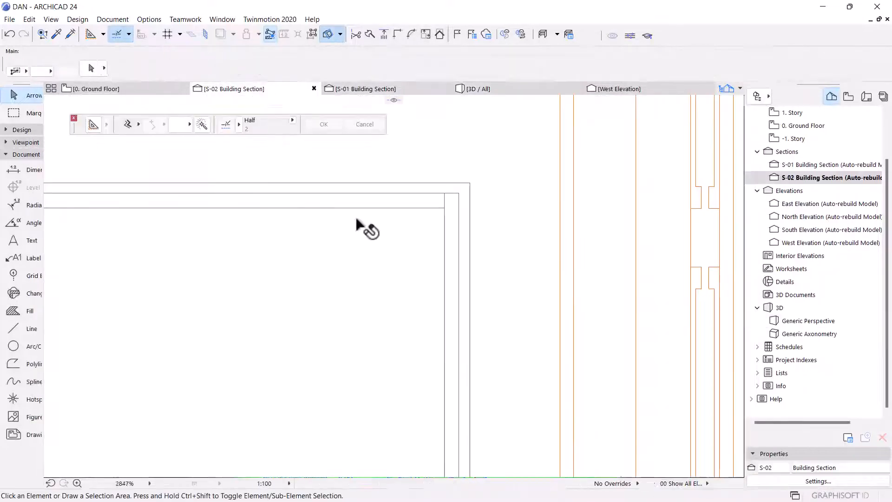
pyautogui.scroll(5, 258, 241)
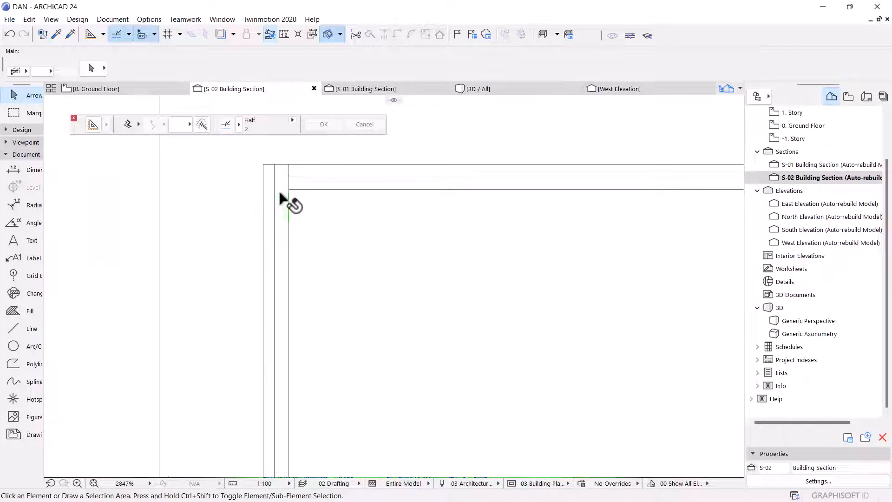
pyautogui.click(282, 177)
pyautogui.click(289, 165)
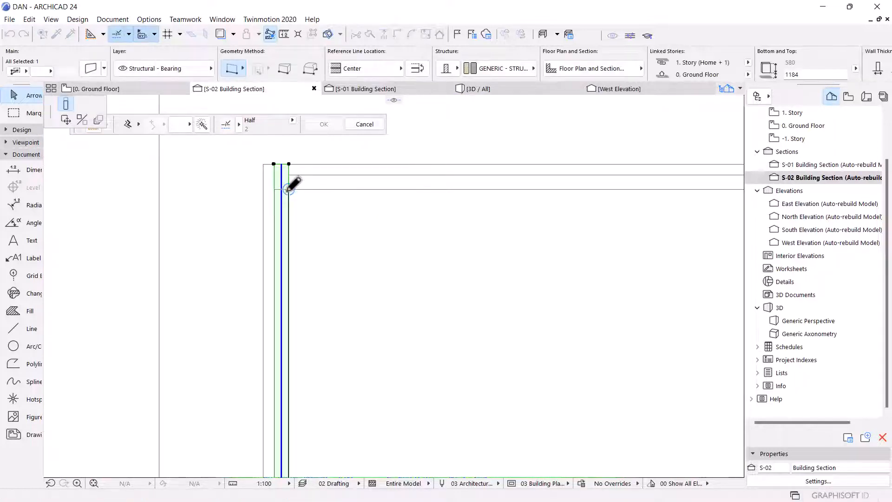
pyautogui.click(290, 185)
# - Examine the frame's corner joints in section S-02 for correct overlap of the inner and outer side panels
pyautogui.scroll(-5, 305, 165)
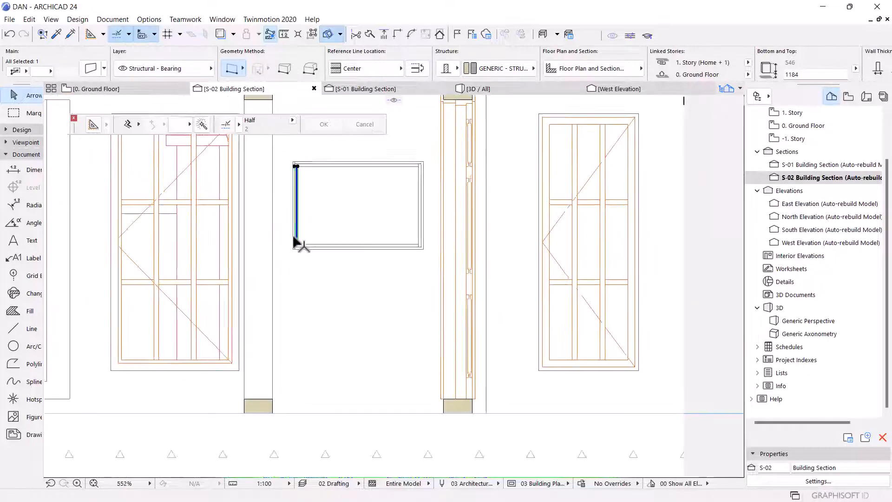
pyautogui.scroll(3, 296, 246)
pyautogui.scroll(-3, 293, 271)
pyautogui.scroll(2, 425, 183)
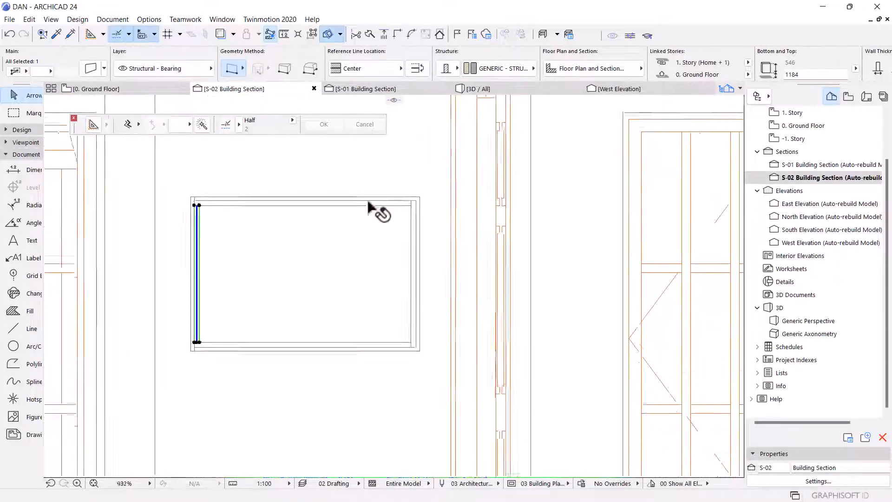
pyautogui.scroll(4, 368, 208)
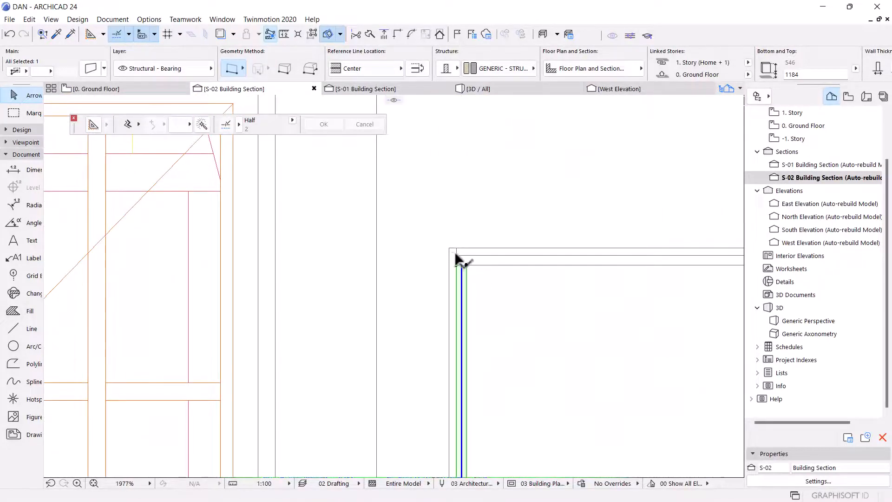
pyautogui.scroll(-4, 371, 232)
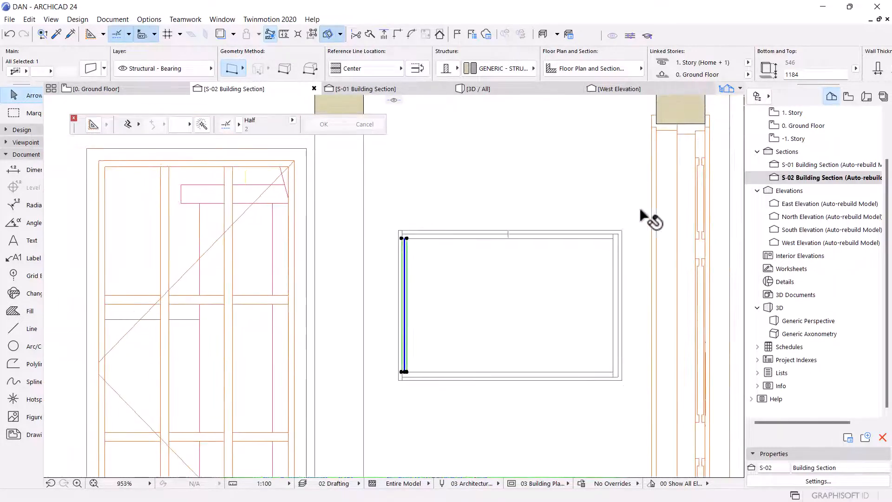
pyautogui.scroll(2, 626, 230)
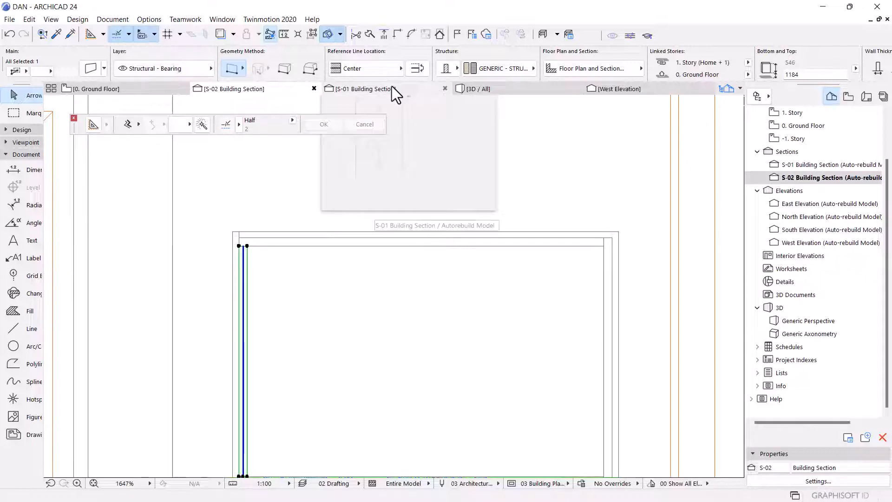
# - Review the trimmed mirror frame in the 3D view, clear the selection and save the project
pyautogui.click(483, 89)
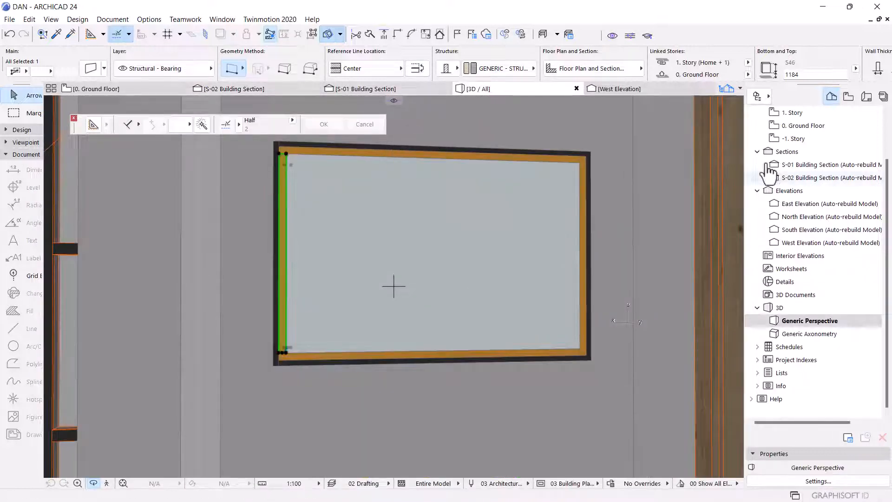
pyautogui.press('Escape')
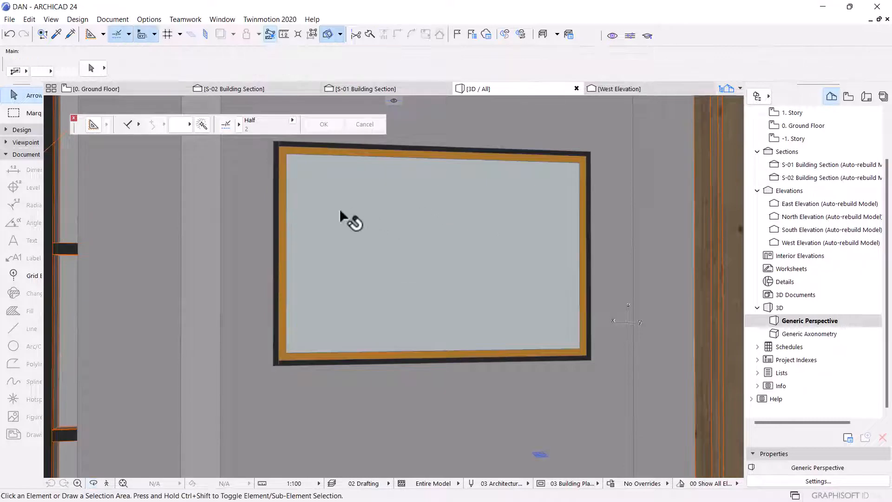
pyautogui.click(10, 19)
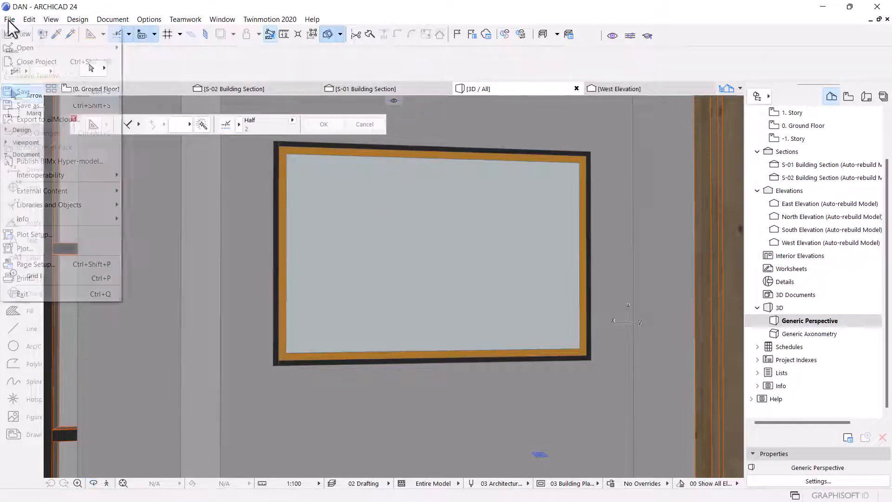
pyautogui.click(41, 90)
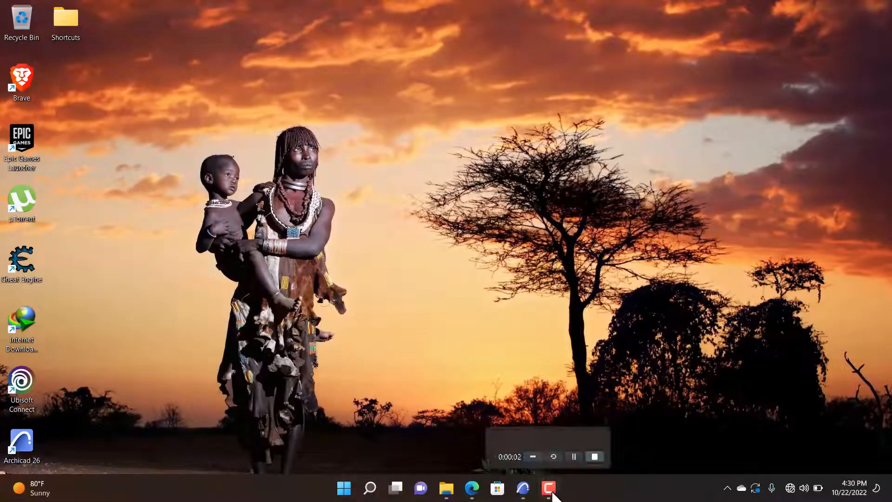
pyautogui.click(549, 490)
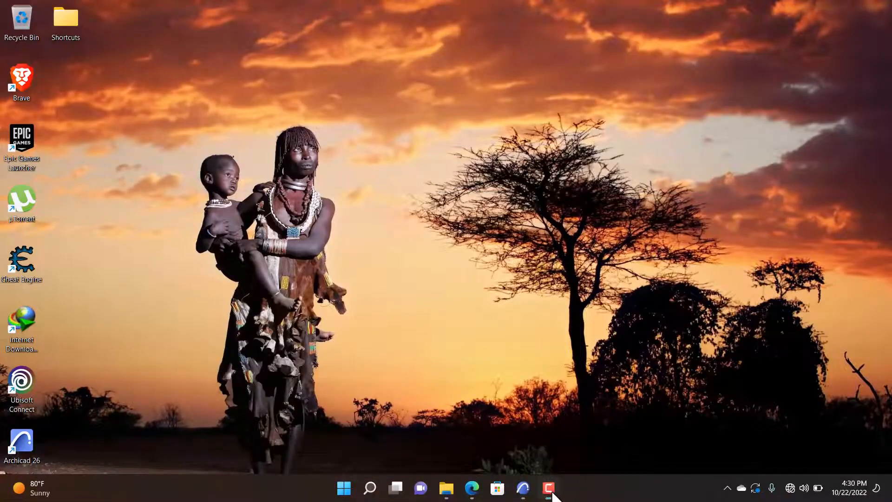